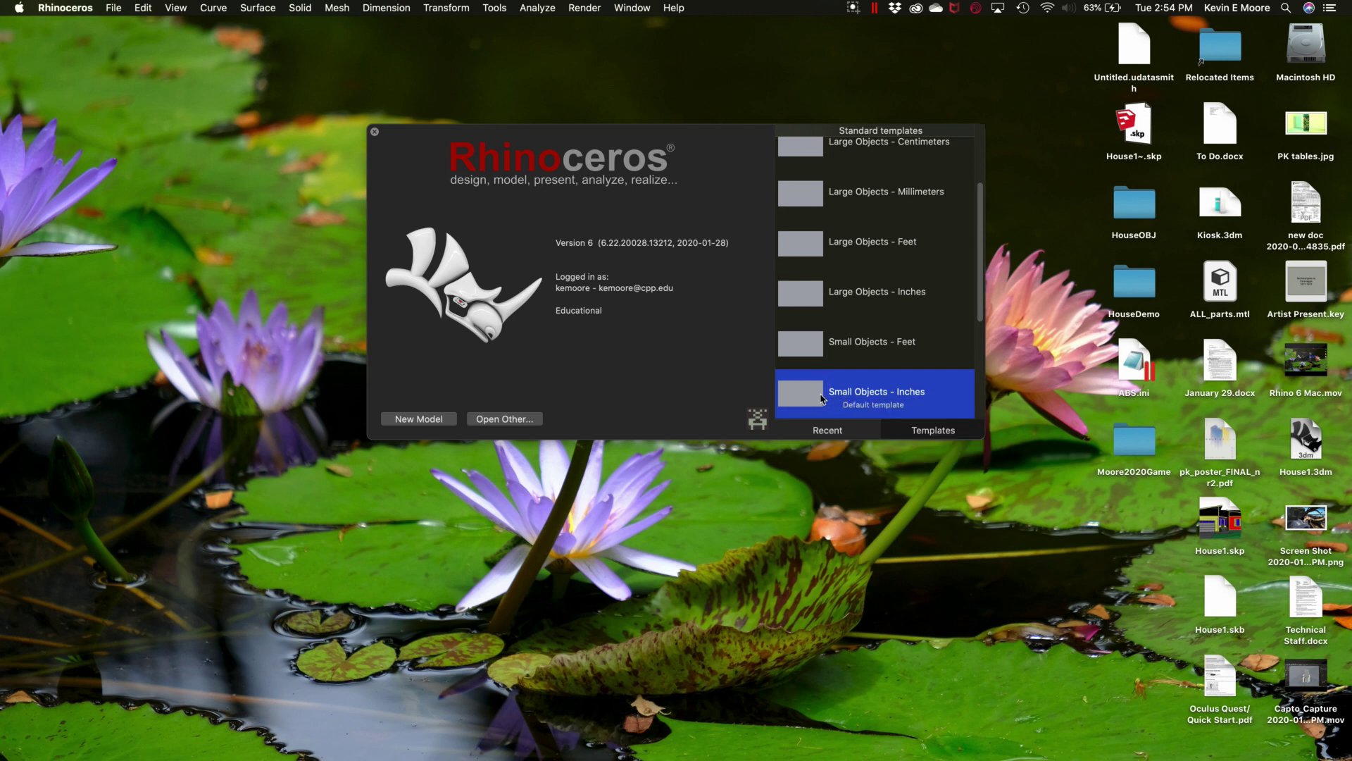
Start a new model from the Small Objects - Inches template and expand its window to full screen
double_click(808, 387)
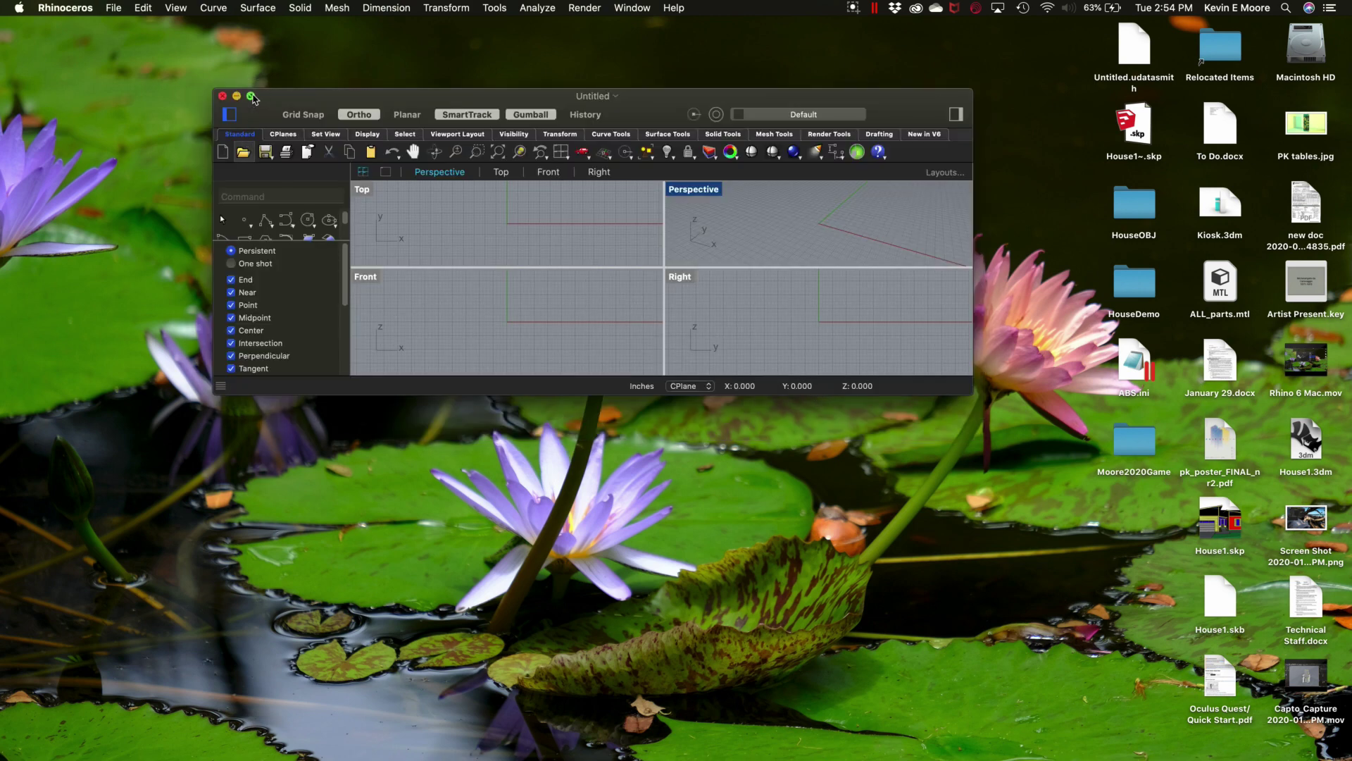
click(250, 95)
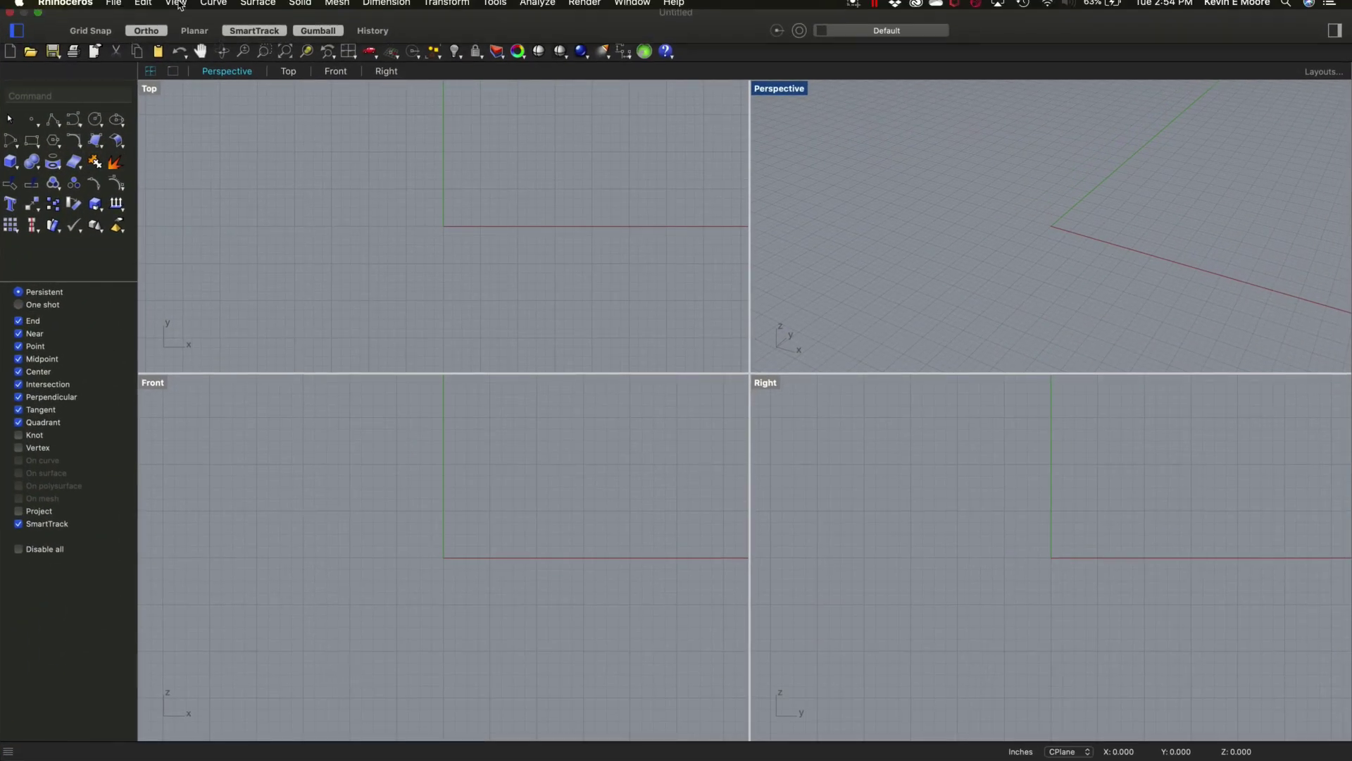
click(114, 7)
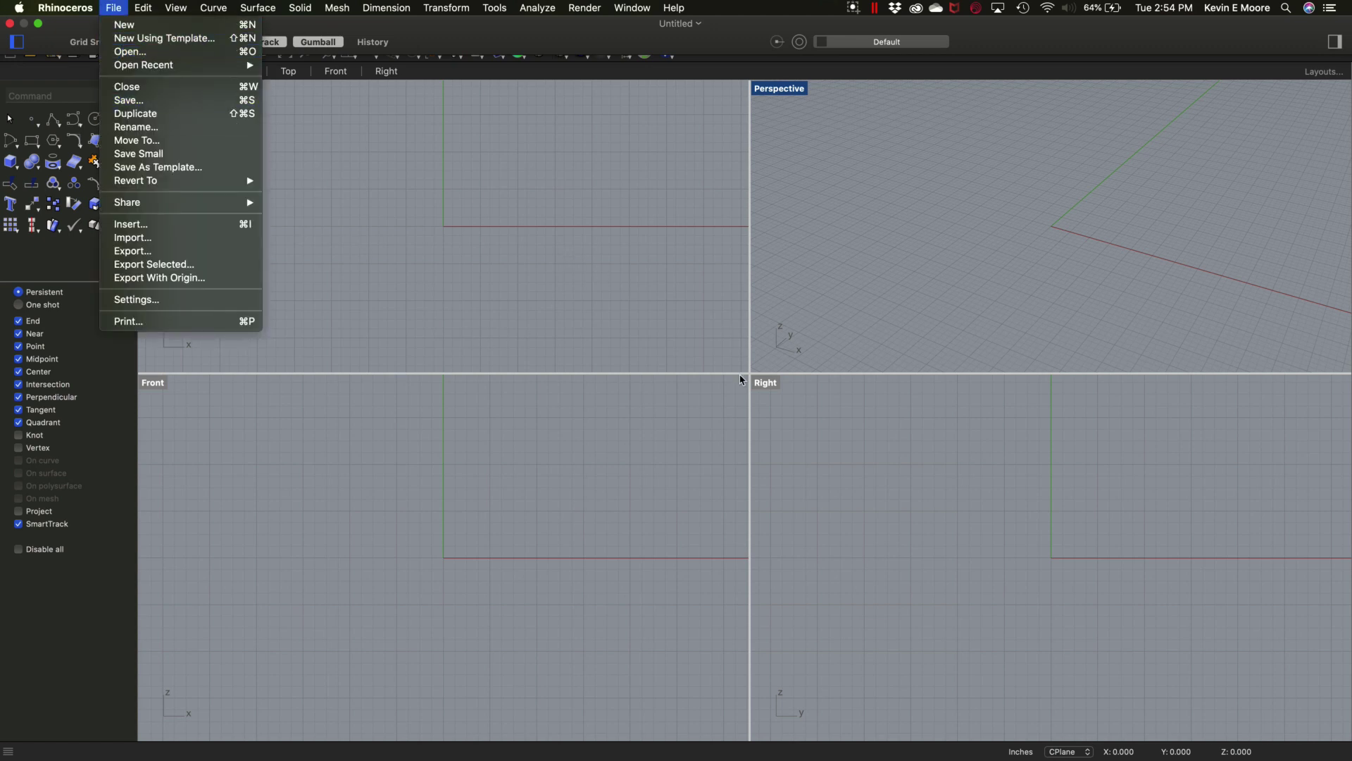
click(319, 337)
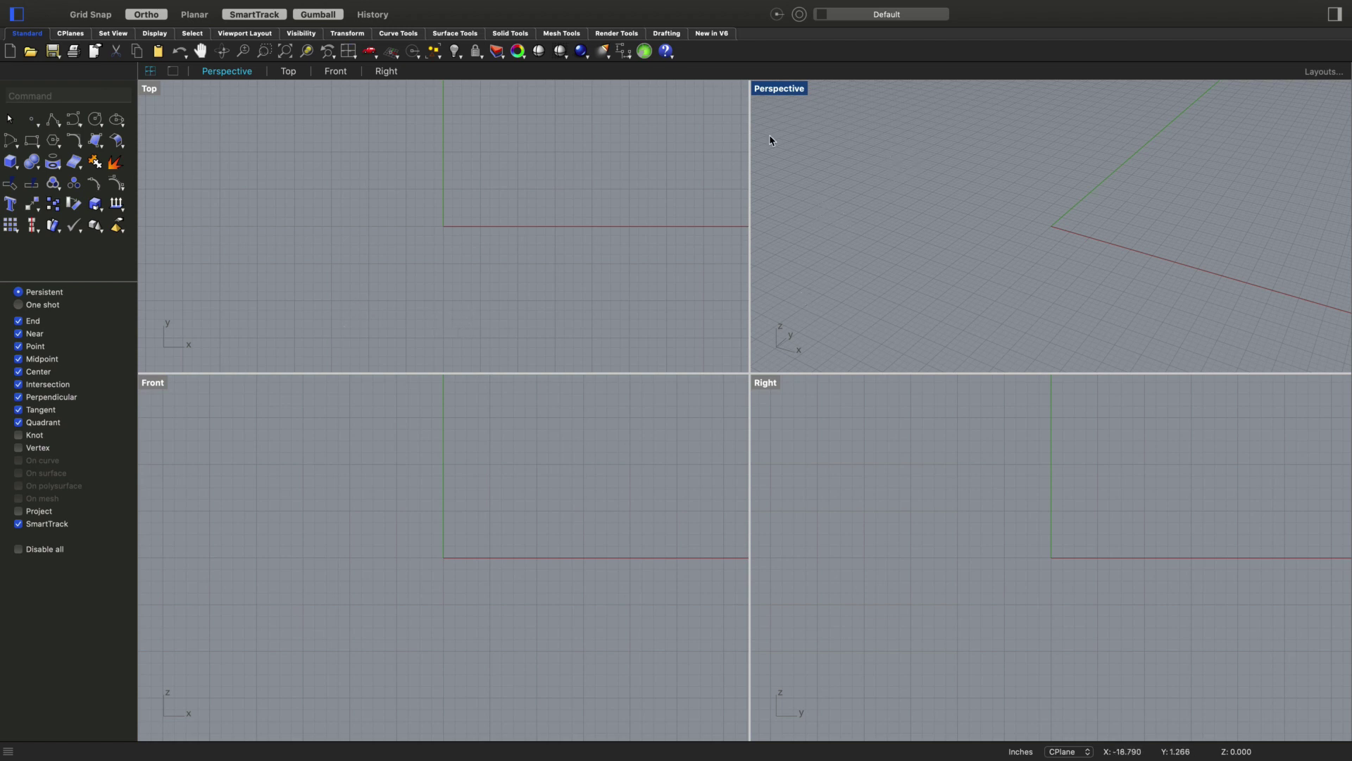
Maximize the Perspective viewport so it fills the modeling area
click(145, 87)
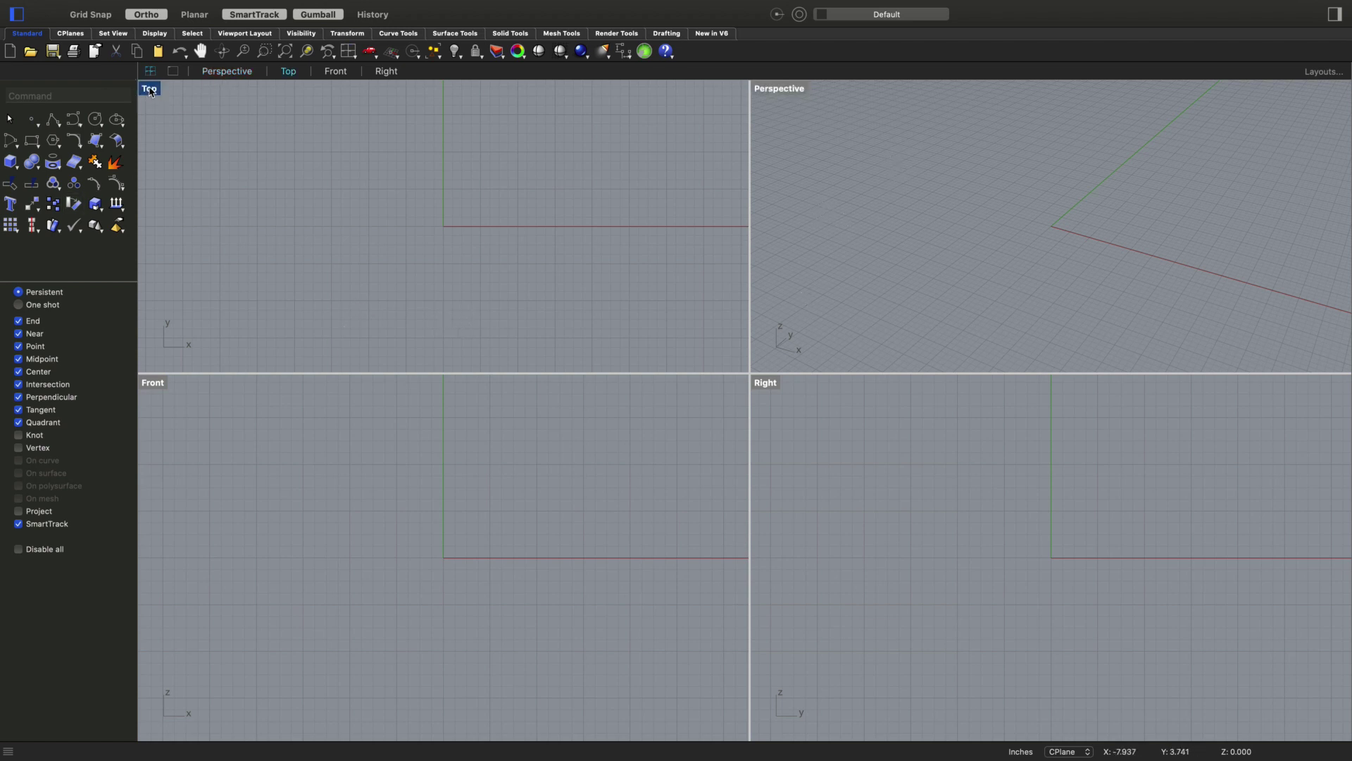
double_click(774, 90)
right_drag(649, 483, 718, 381)
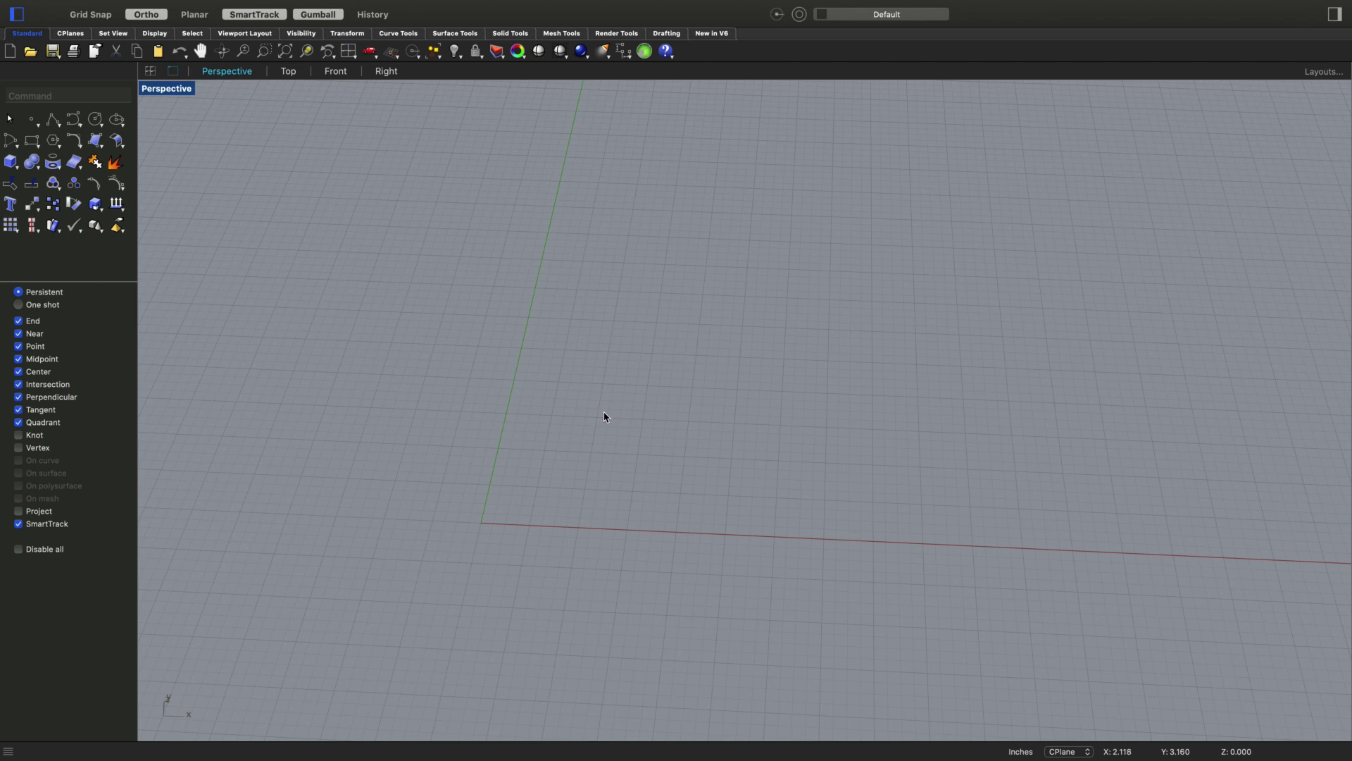
Create a box 6 inches long, 6 inches wide and 6 inches high on the ground plane near the origin
text(box)
key(Return)
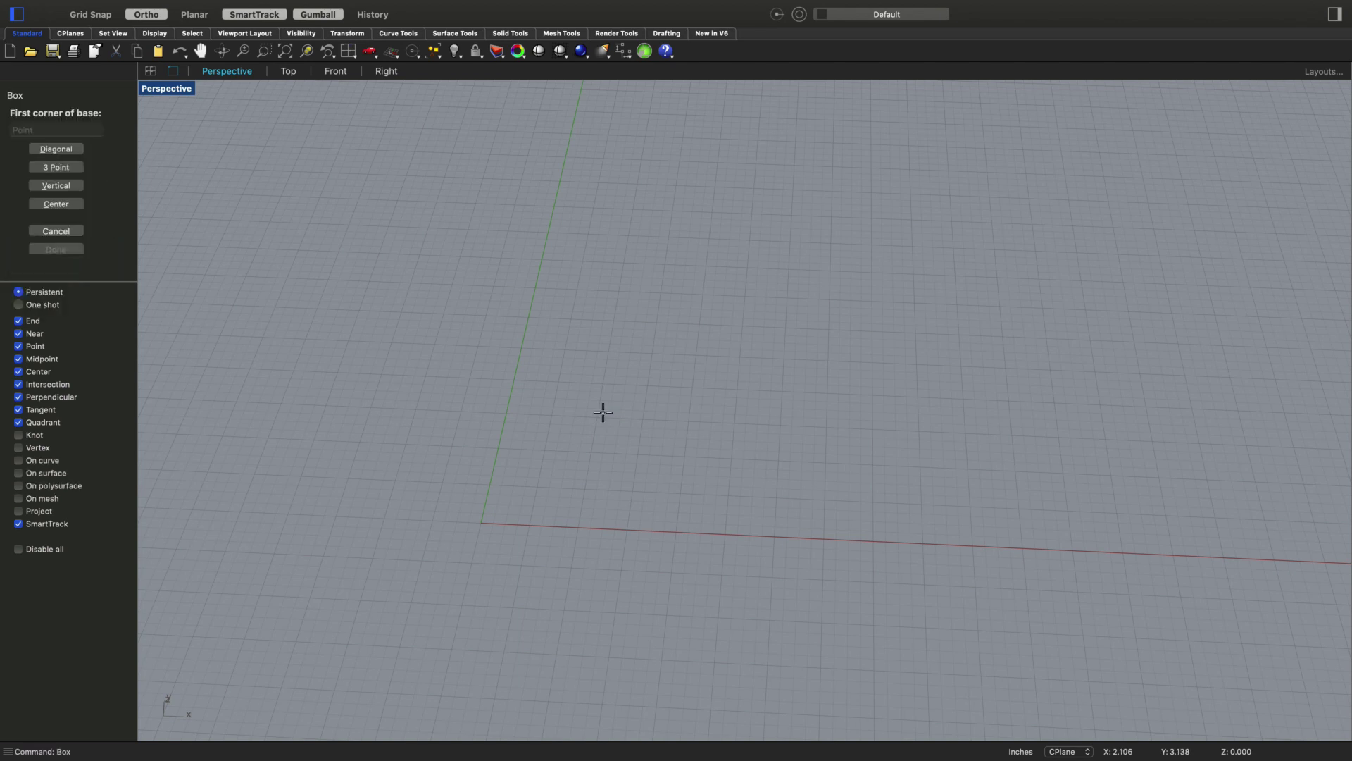
click(556, 461)
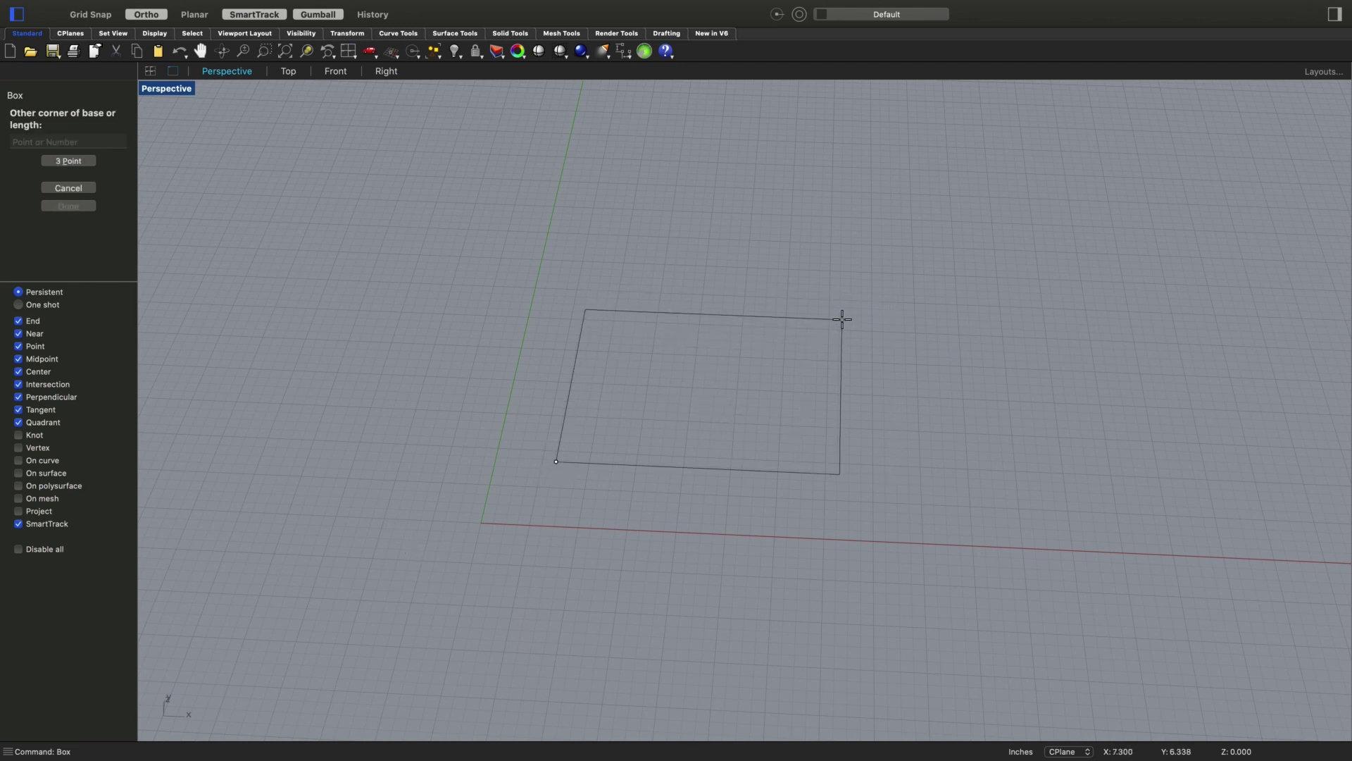
text(6)
key(Return)
text(6)
key(Return)
text(6)
key(Return)
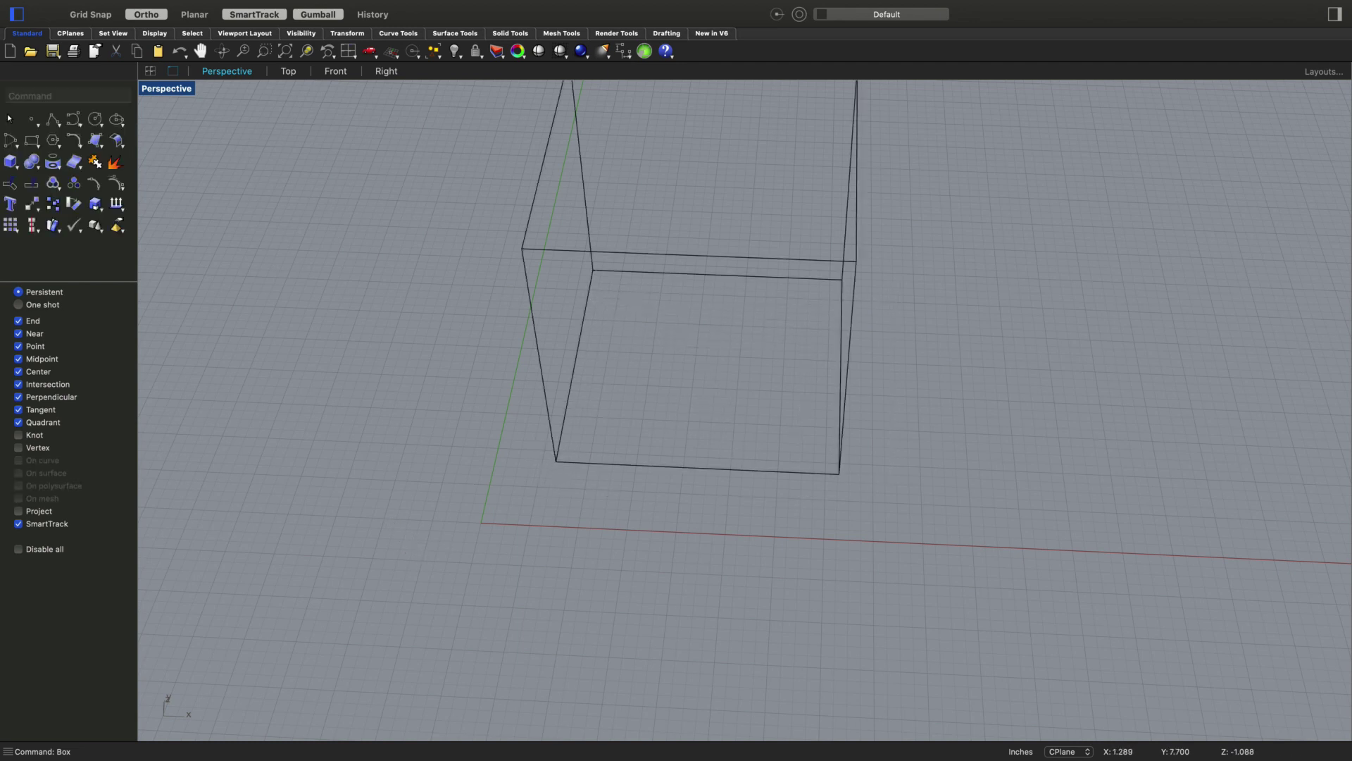
Set the Perspective viewport's display mode to Shaded
right_drag(896, 508, 917, 477)
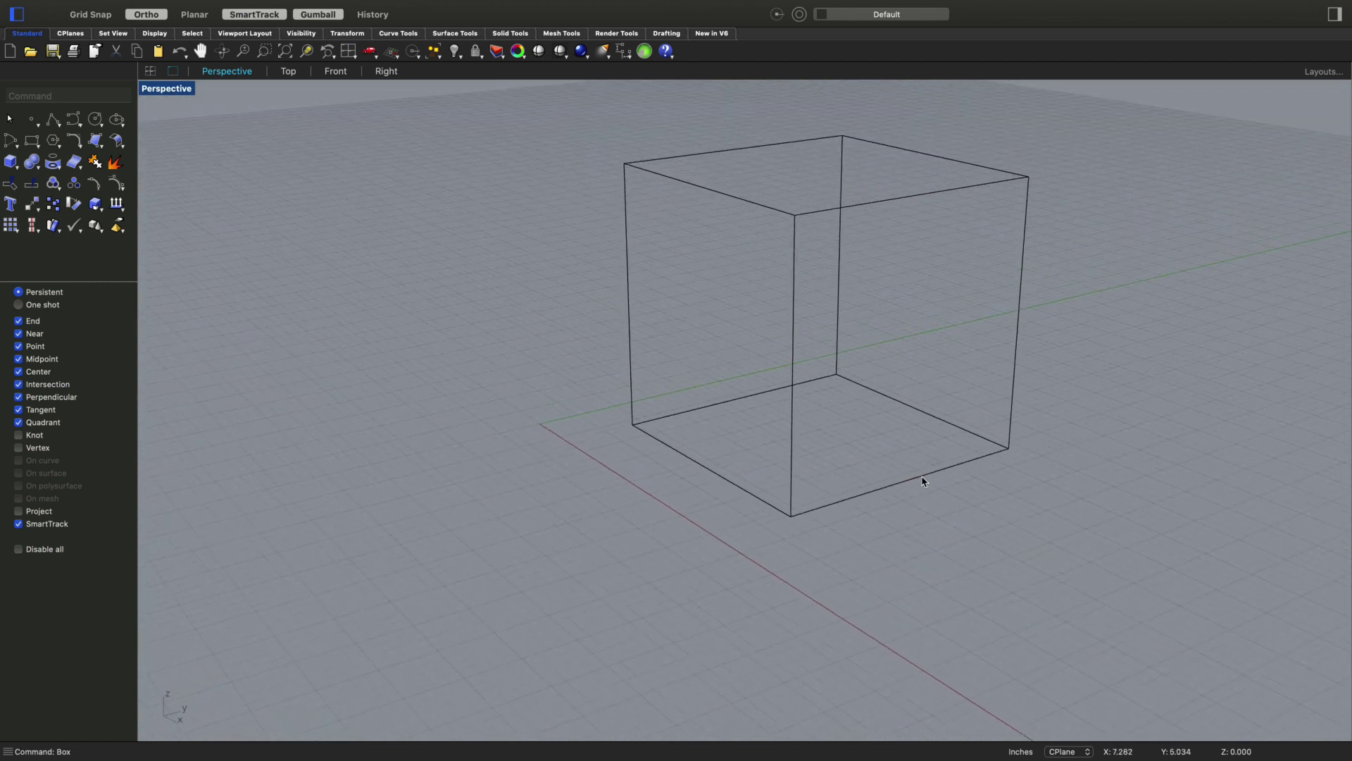
right_click(1083, 390)
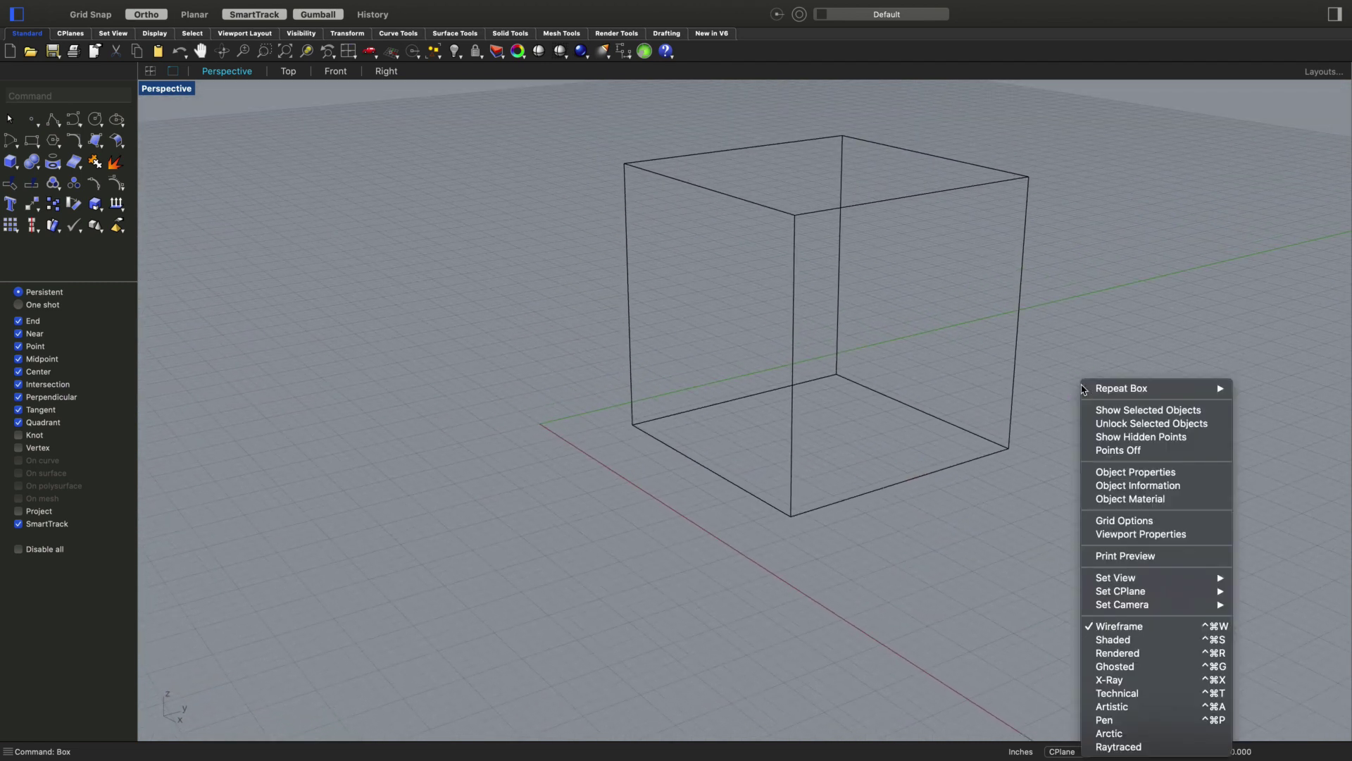
click(1135, 641)
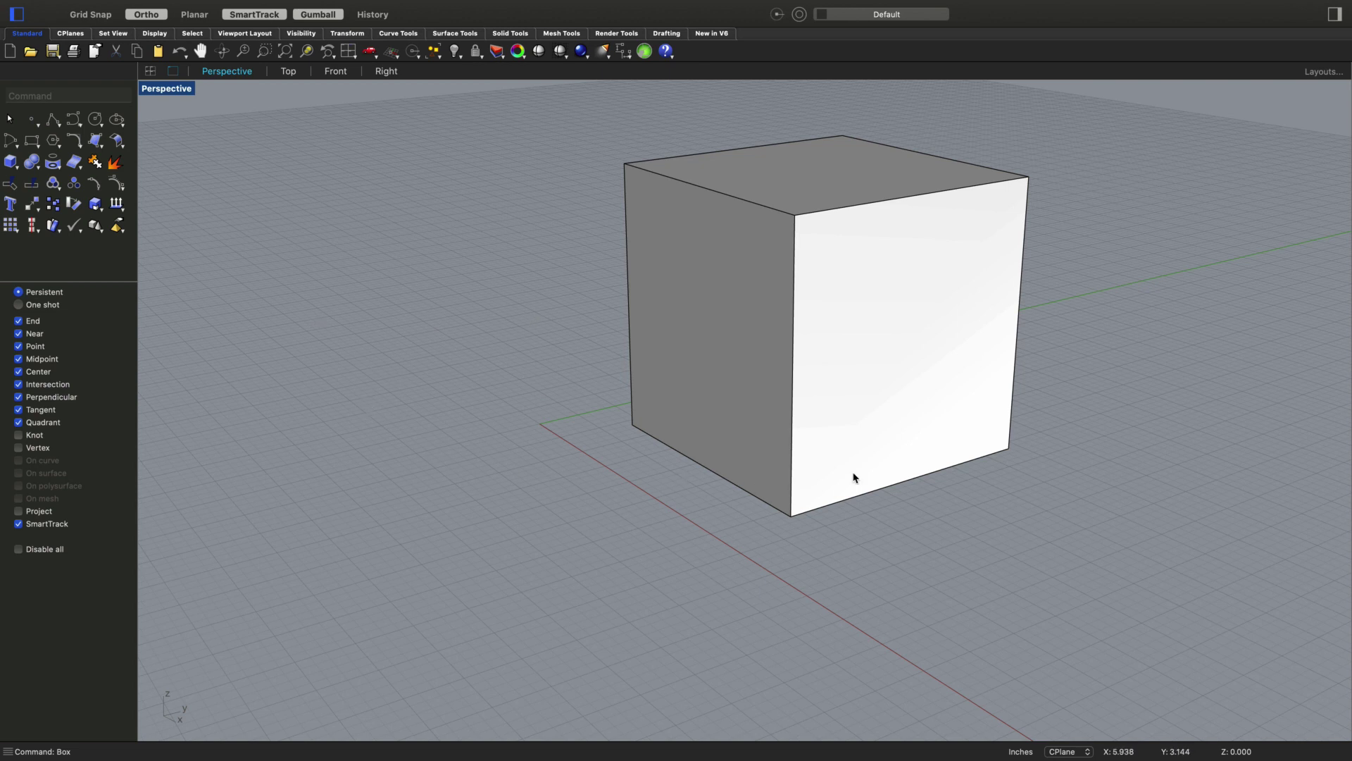
right_click(1104, 370)
click(972, 578)
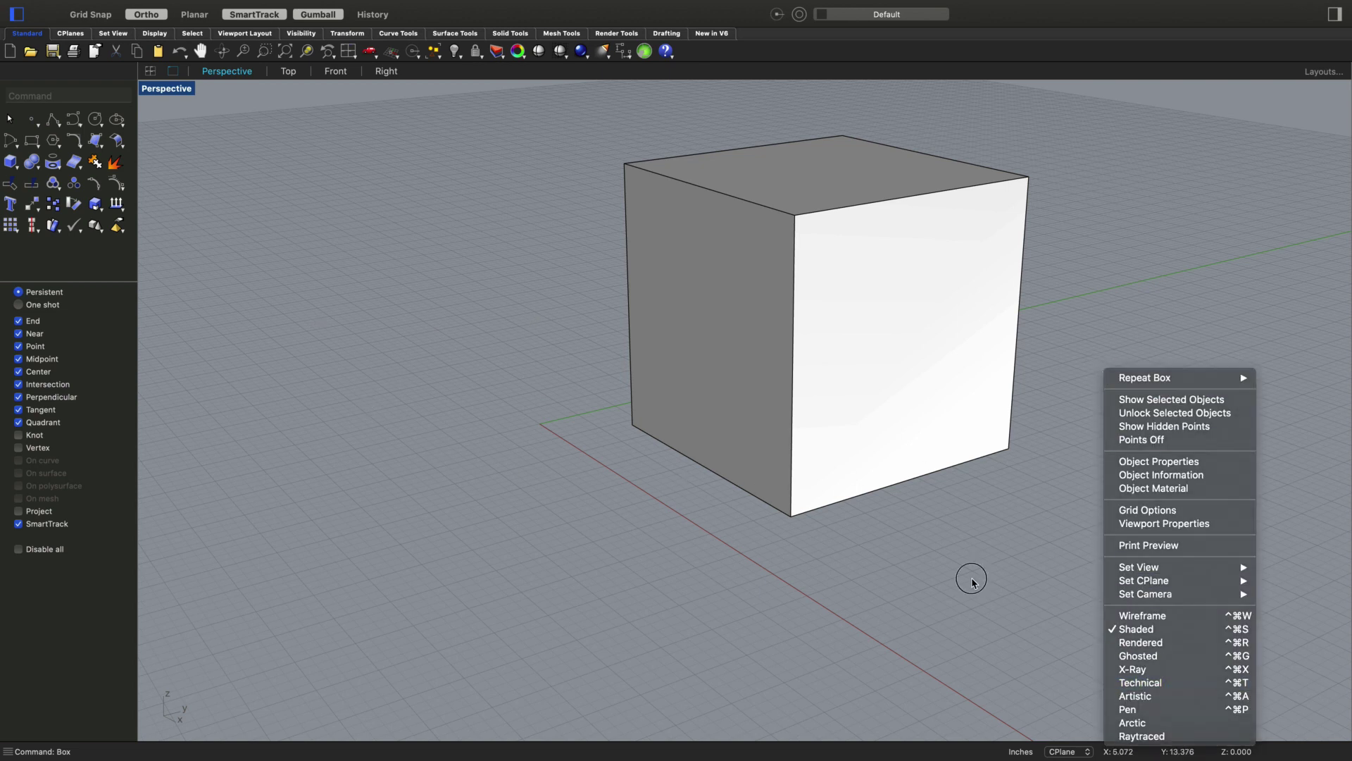
Draw a 6 by 6 inch rectangle on the ground plane next to the box
right_drag(622, 442, 591, 436)
text(rectangle)
key(Return)
click(761, 575)
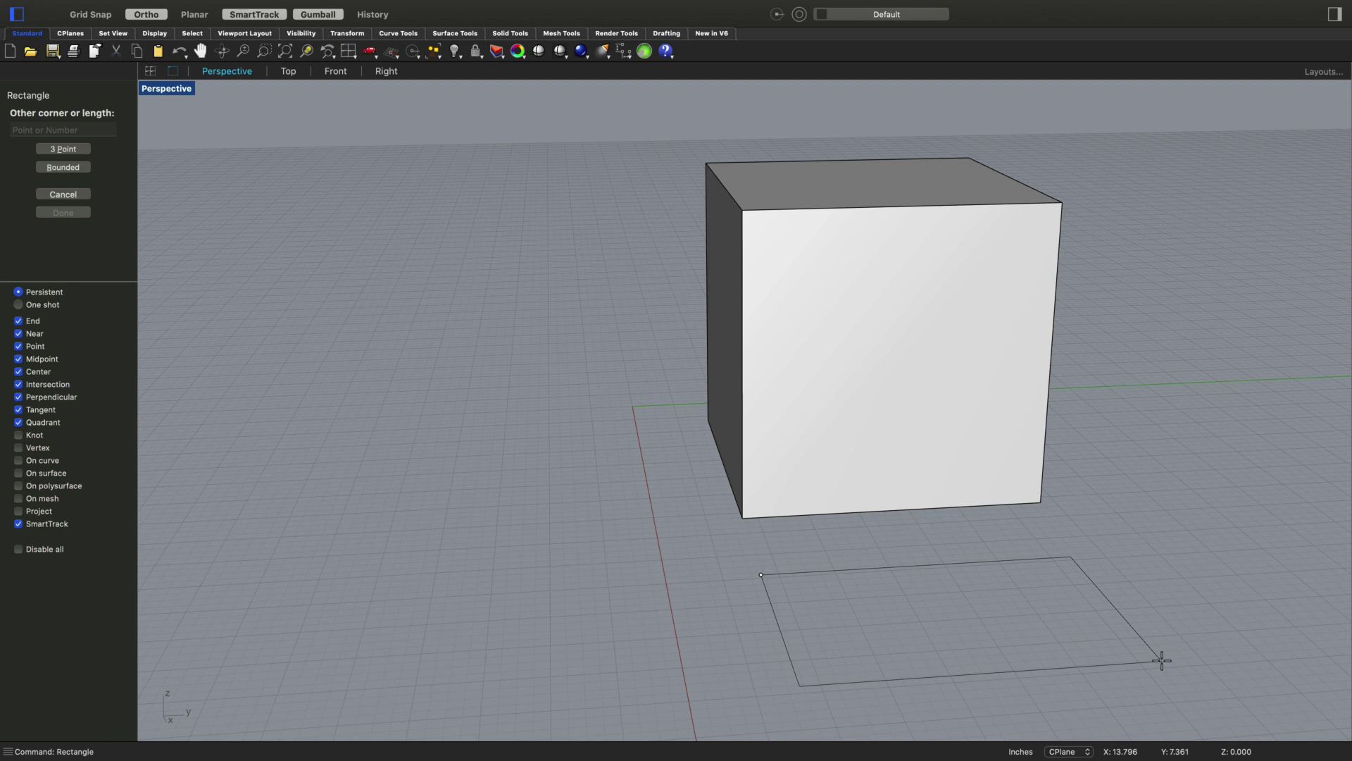
text(6)
key(Return)
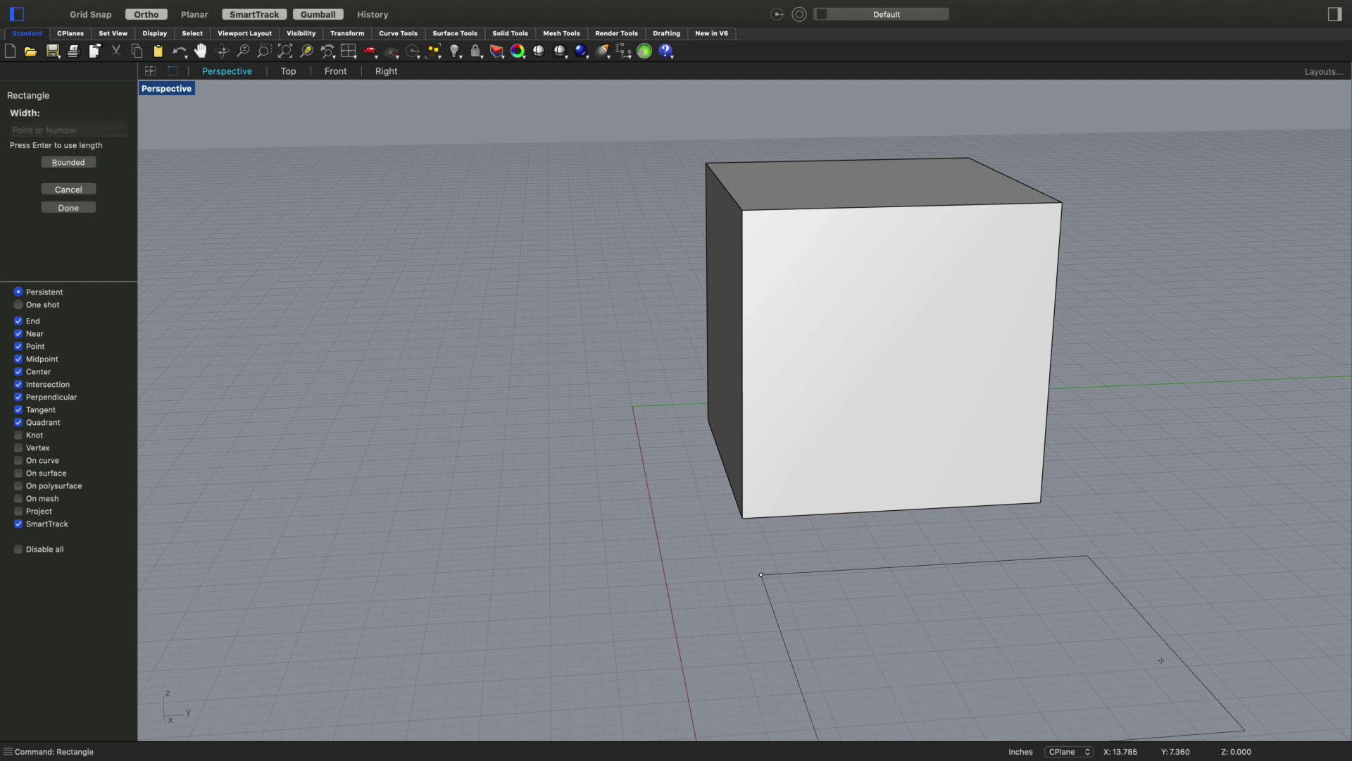
text(6)
key(Return)
Offset the 6-inch square inward by 0.25 inches with sharp corners
scroll(1146, 625, down, 5)
scroll(1129, 640, up, 5)
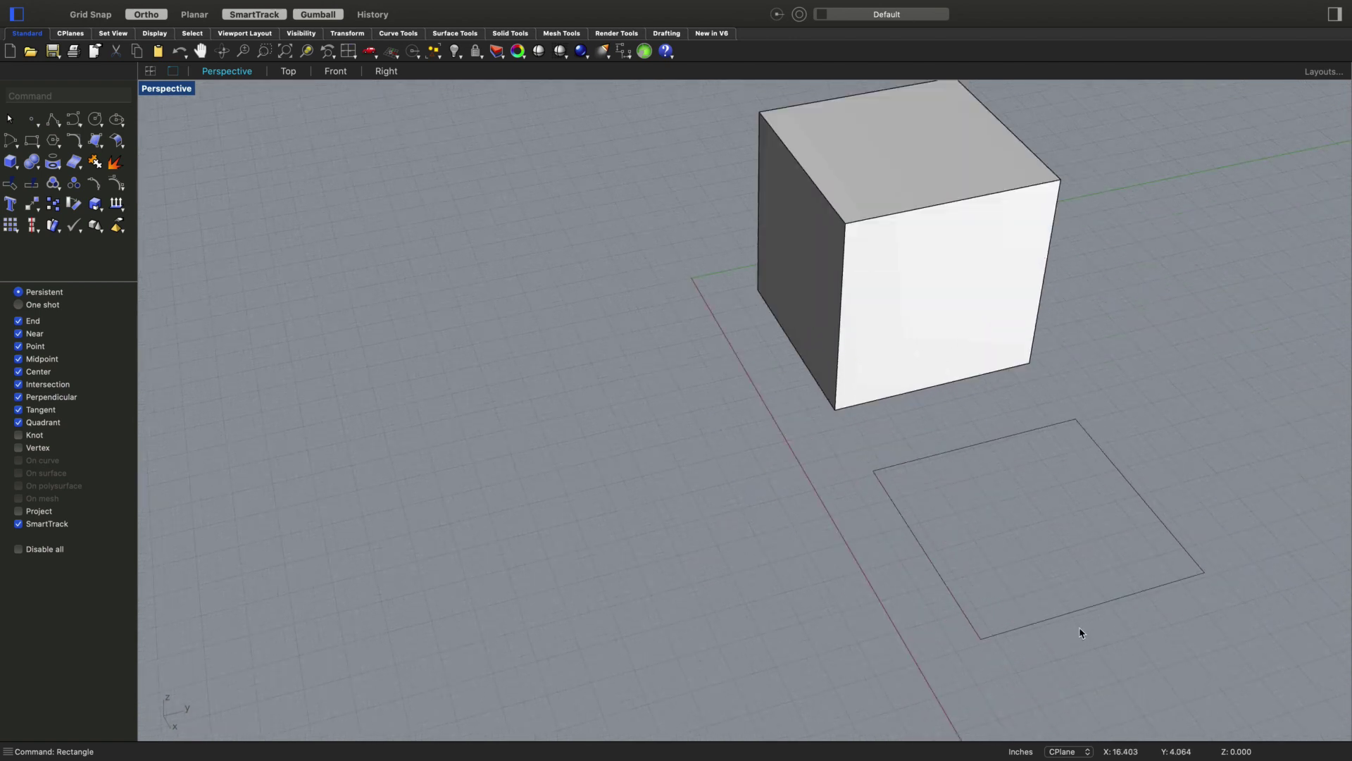
scroll(1036, 632, up, 2)
right_drag(1147, 633, 1084, 617)
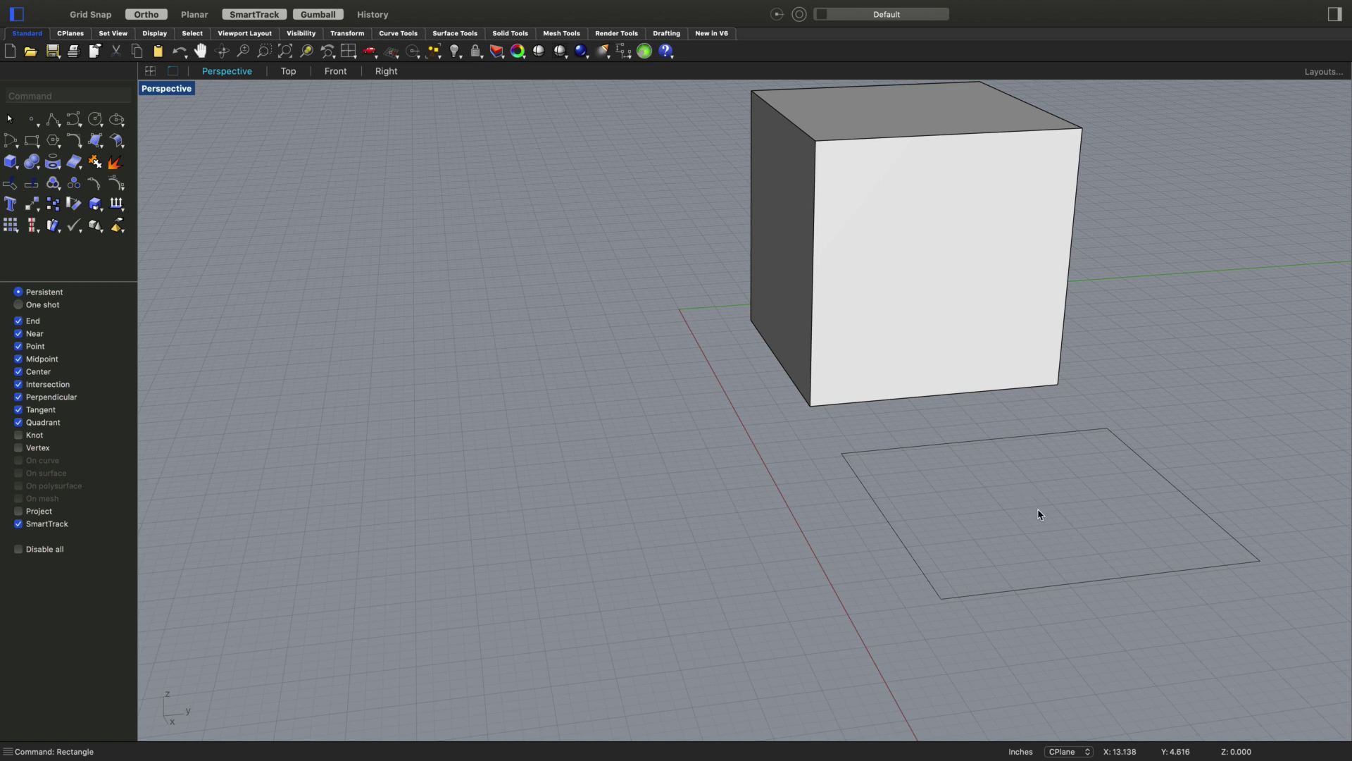
right_drag(1124, 531, 730, 573)
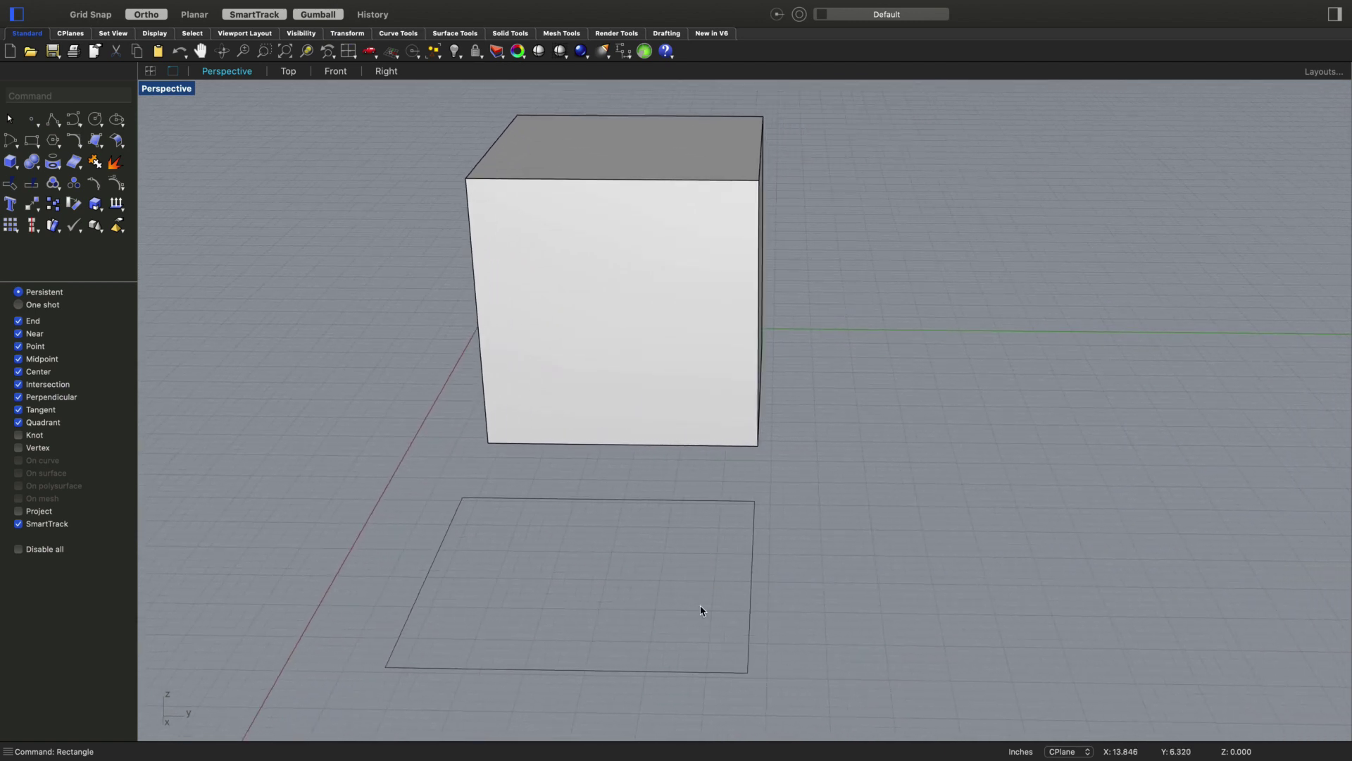
mouse_move(662, 606)
right_down()
mouse_move(675, 608)
mouse_move(627, 601)
mouse_move(655, 605)
right_up()
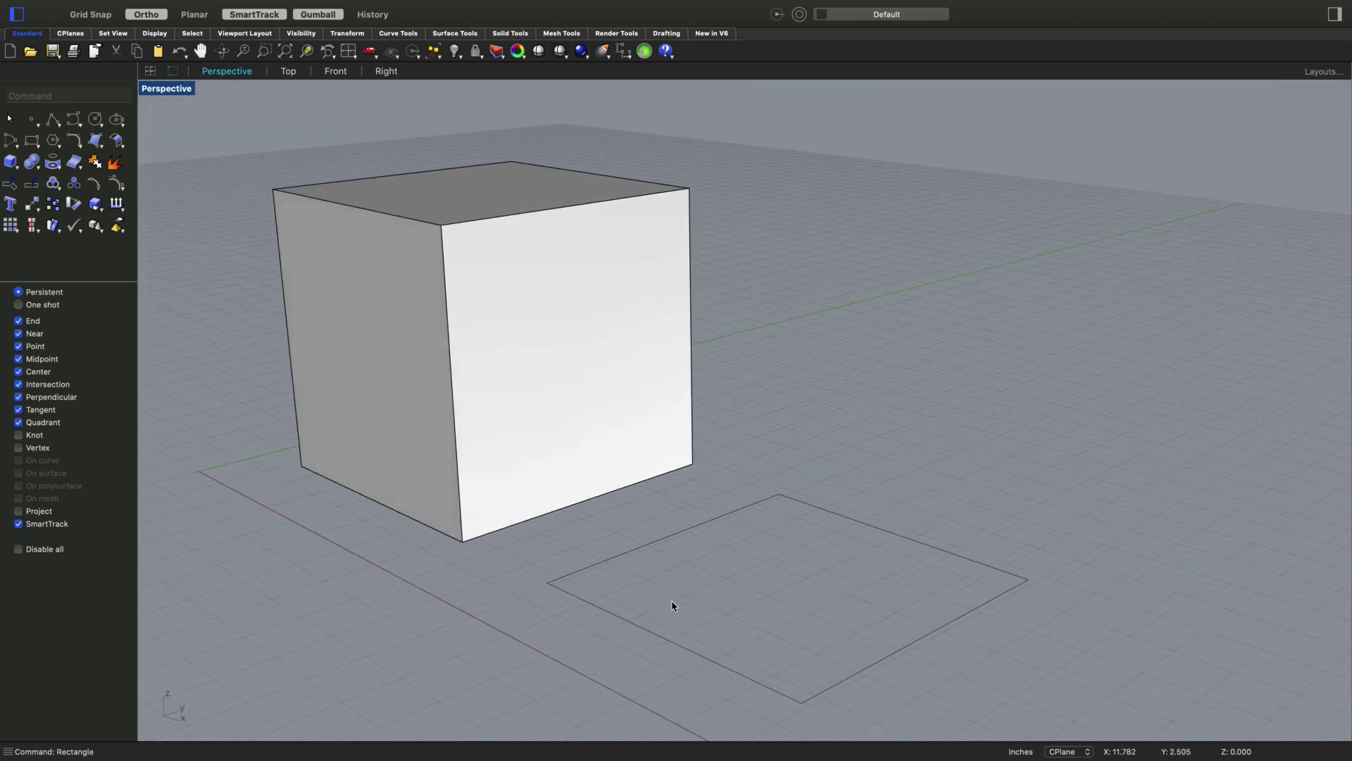
text(offset)
key(Return)
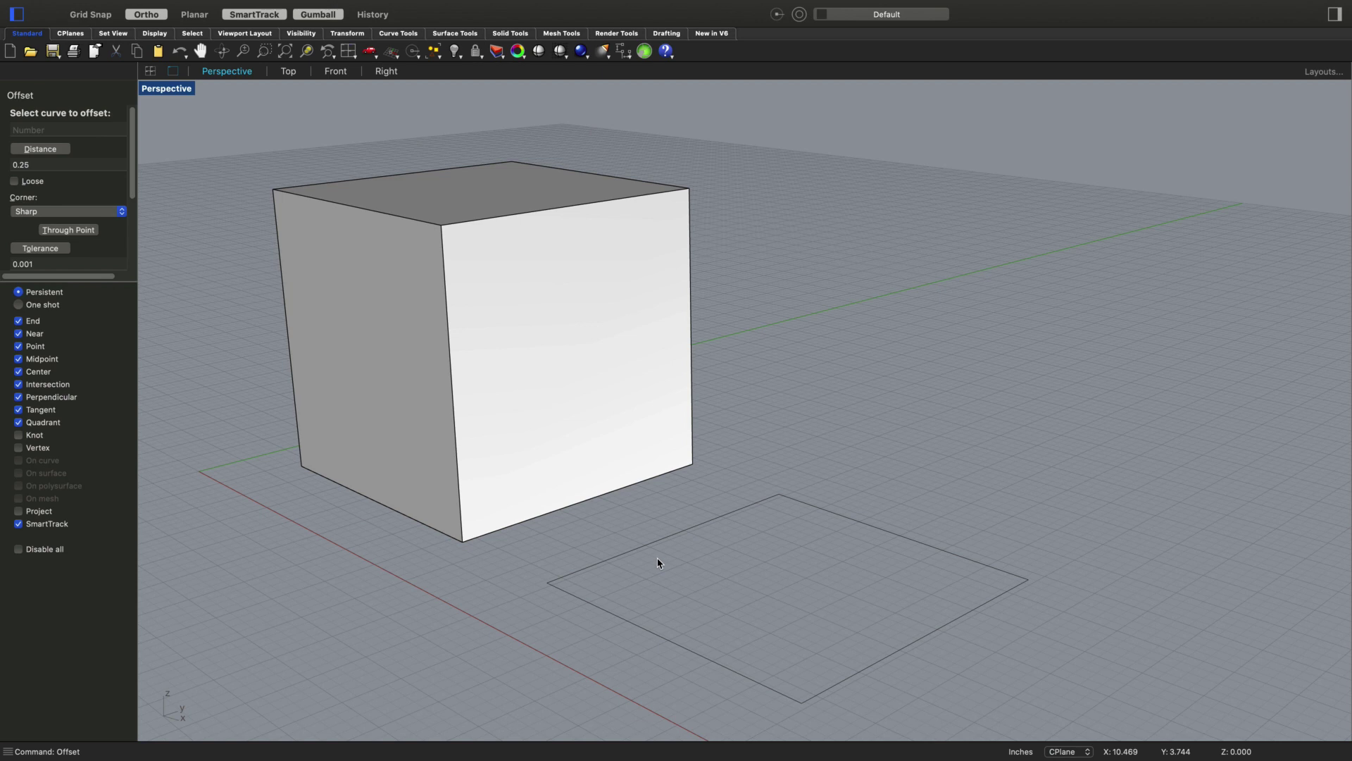
text(.25)
key(Return)
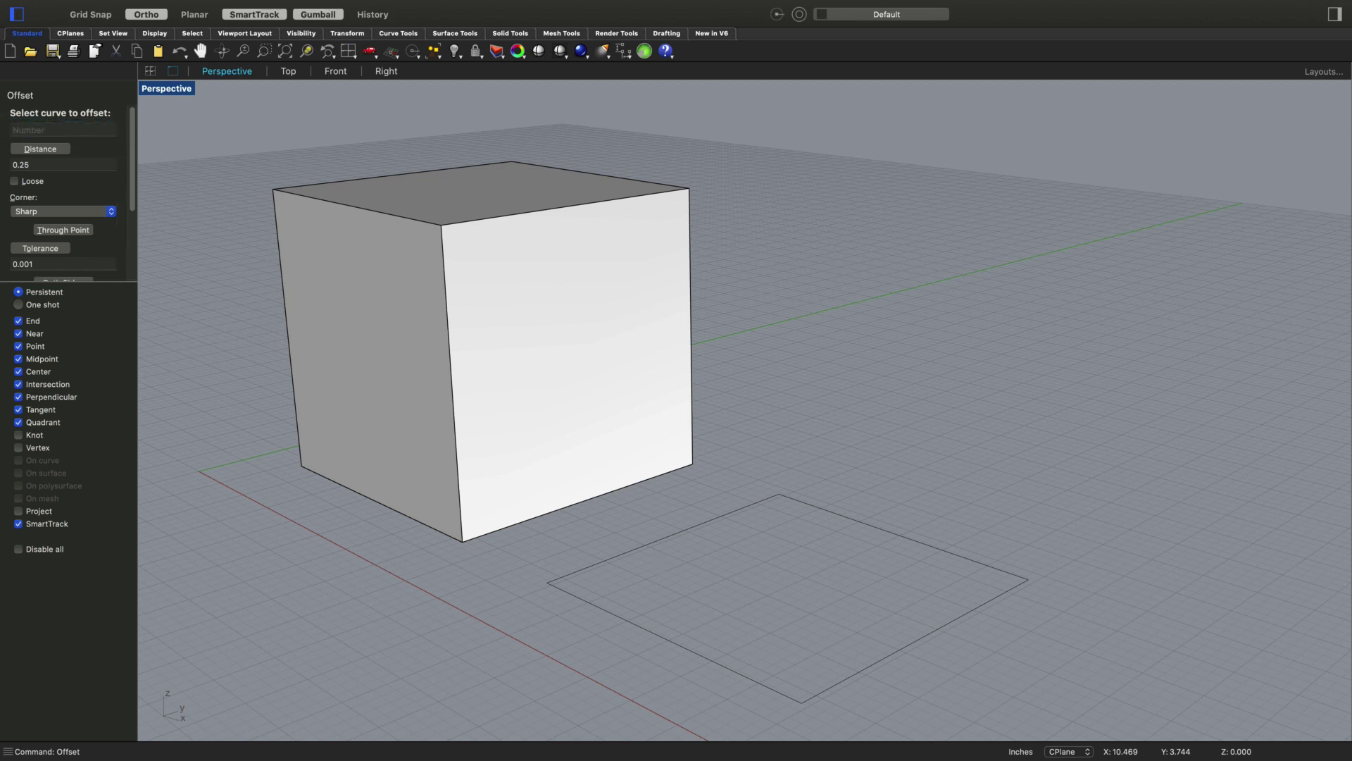
click(672, 644)
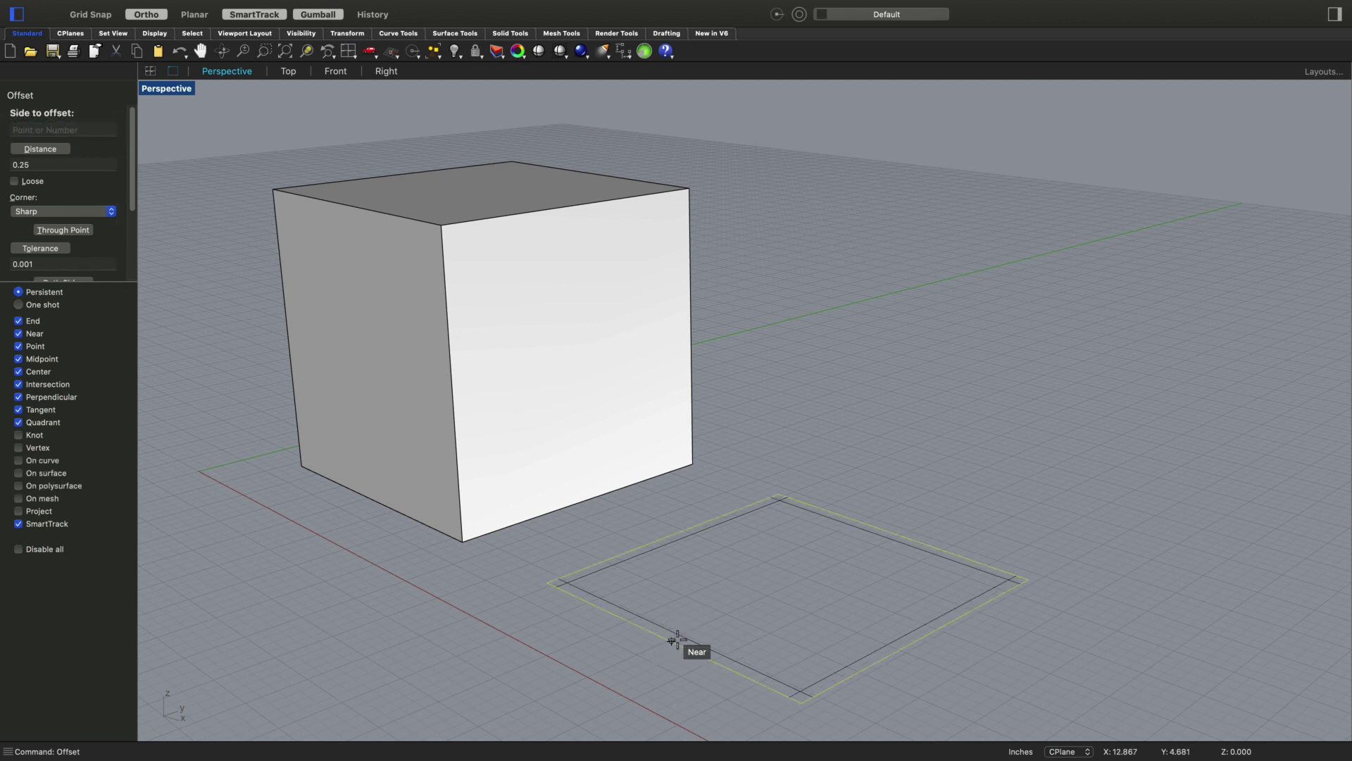
click(781, 585)
Repeat the 0.25-inch inward offset six more times, each time from the newest innermost square, to form nested squares
key(Return)
click(708, 646)
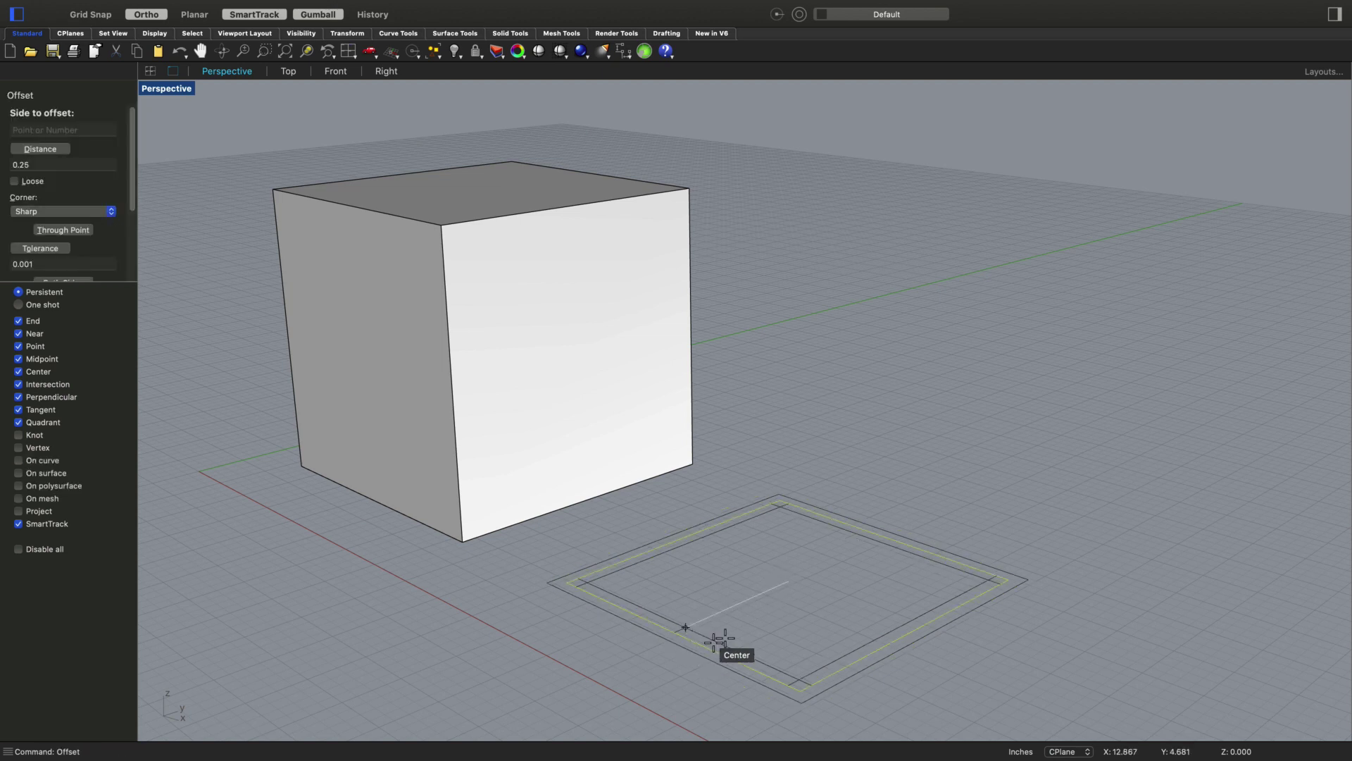
click(726, 644)
key(Return)
click(725, 641)
click(731, 640)
key(Return)
click(731, 638)
click(792, 610)
key(Return)
click(734, 638)
click(765, 610)
click(740, 622)
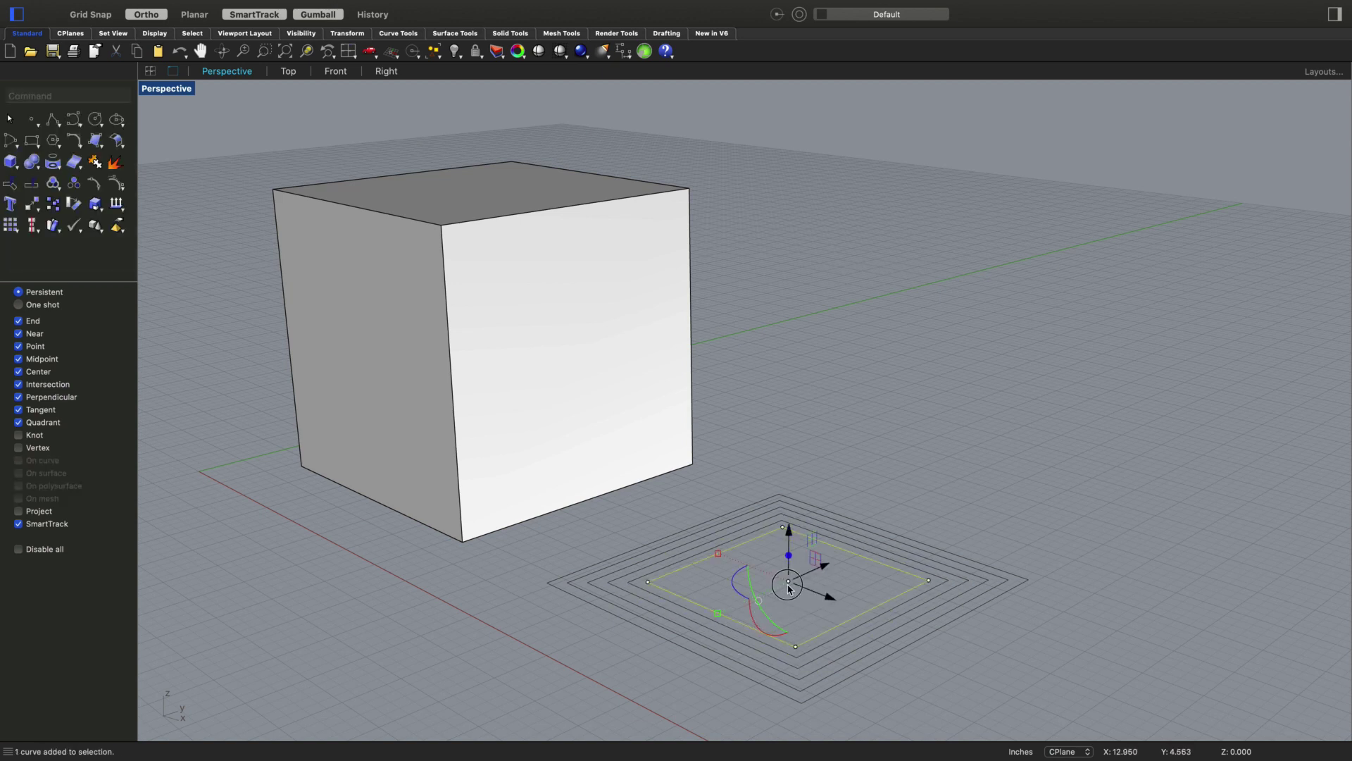
key(Return)
click(791, 593)
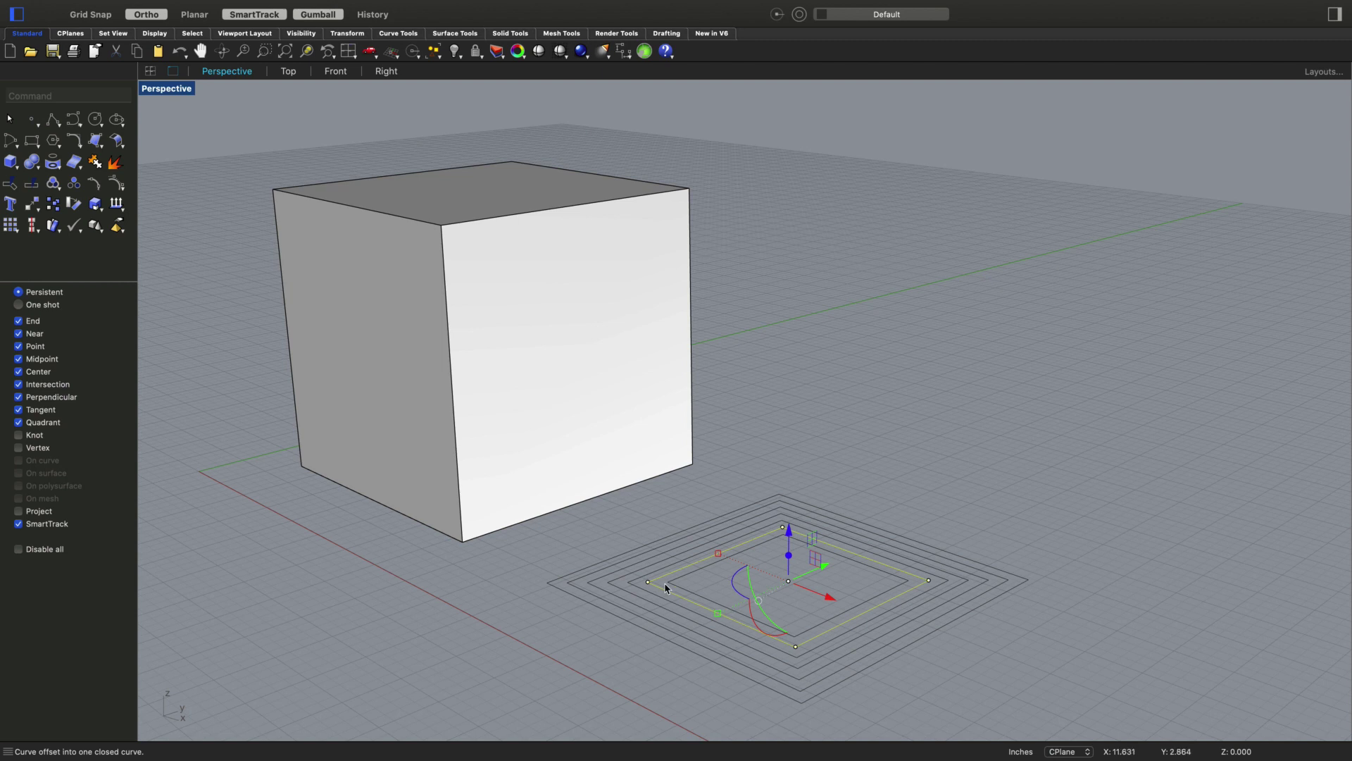
click(702, 588)
key(Return)
click(693, 586)
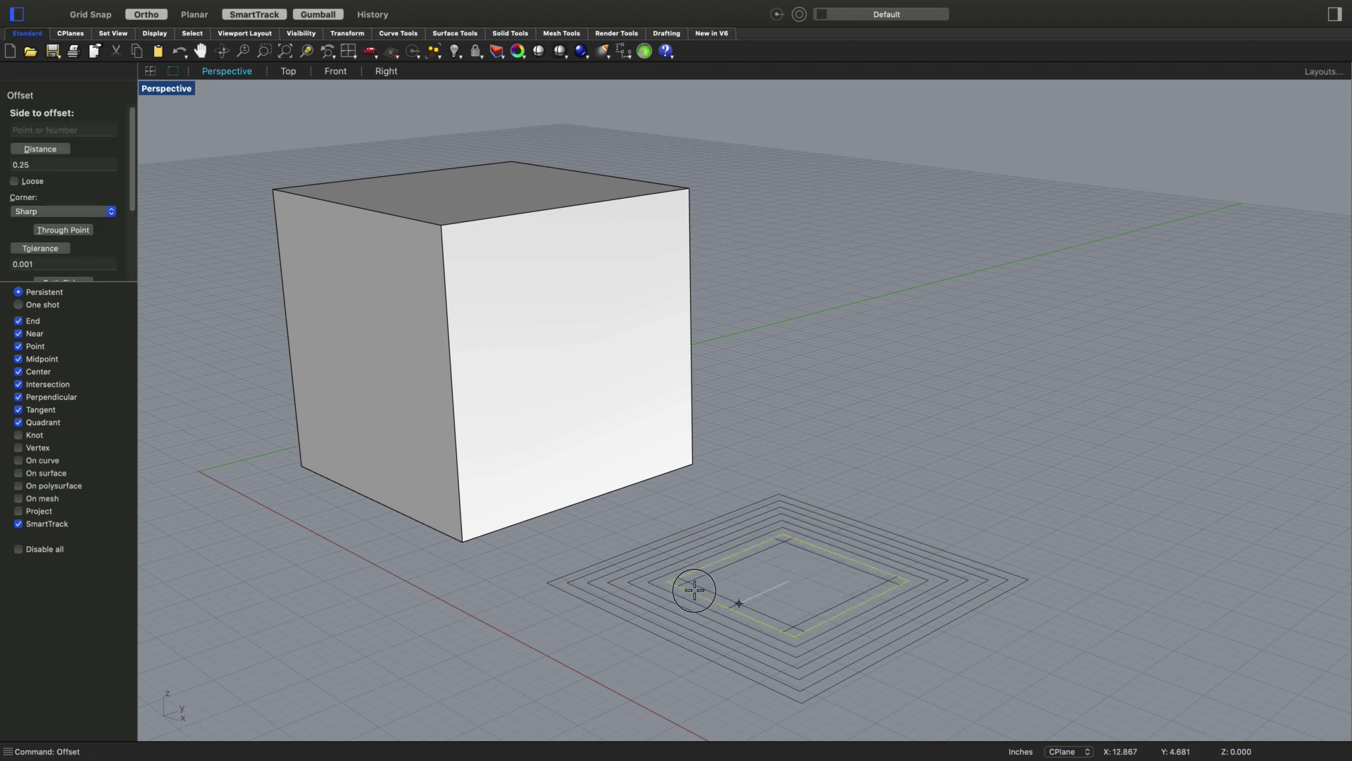
click(738, 572)
click(719, 604)
key(Return)
click(744, 570)
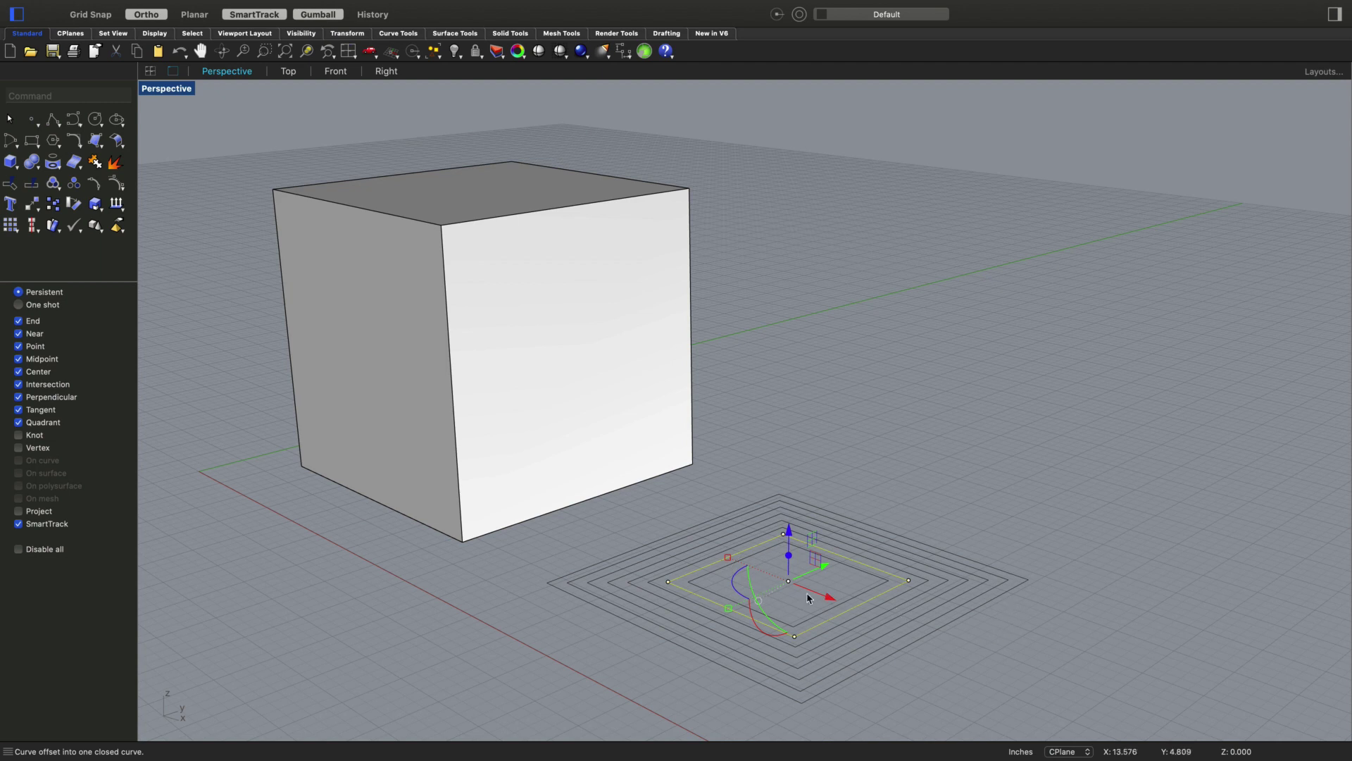
Offset the selected square, the second one from the center, inward by 0.5 inches
key(Return)
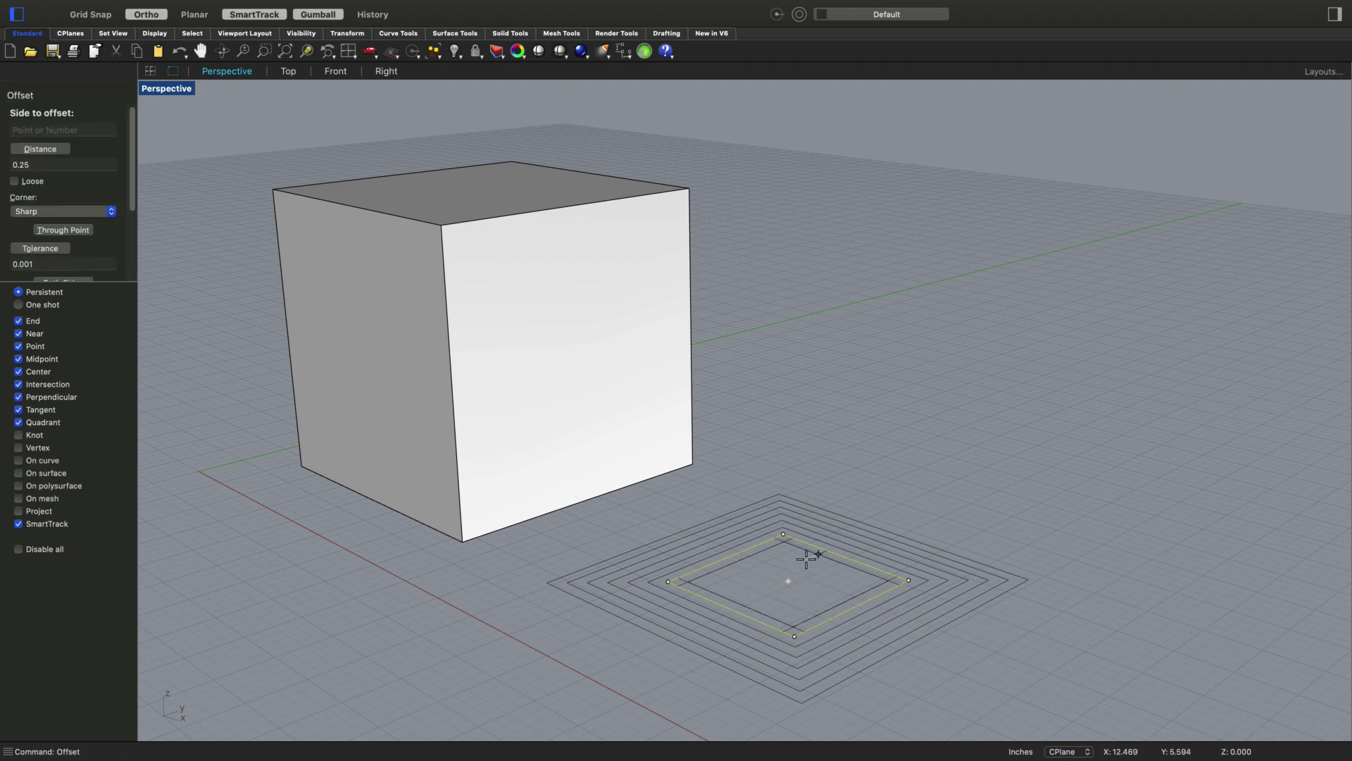
text(0.5)
key(Return)
click(807, 560)
scroll(865, 567, up, 3)
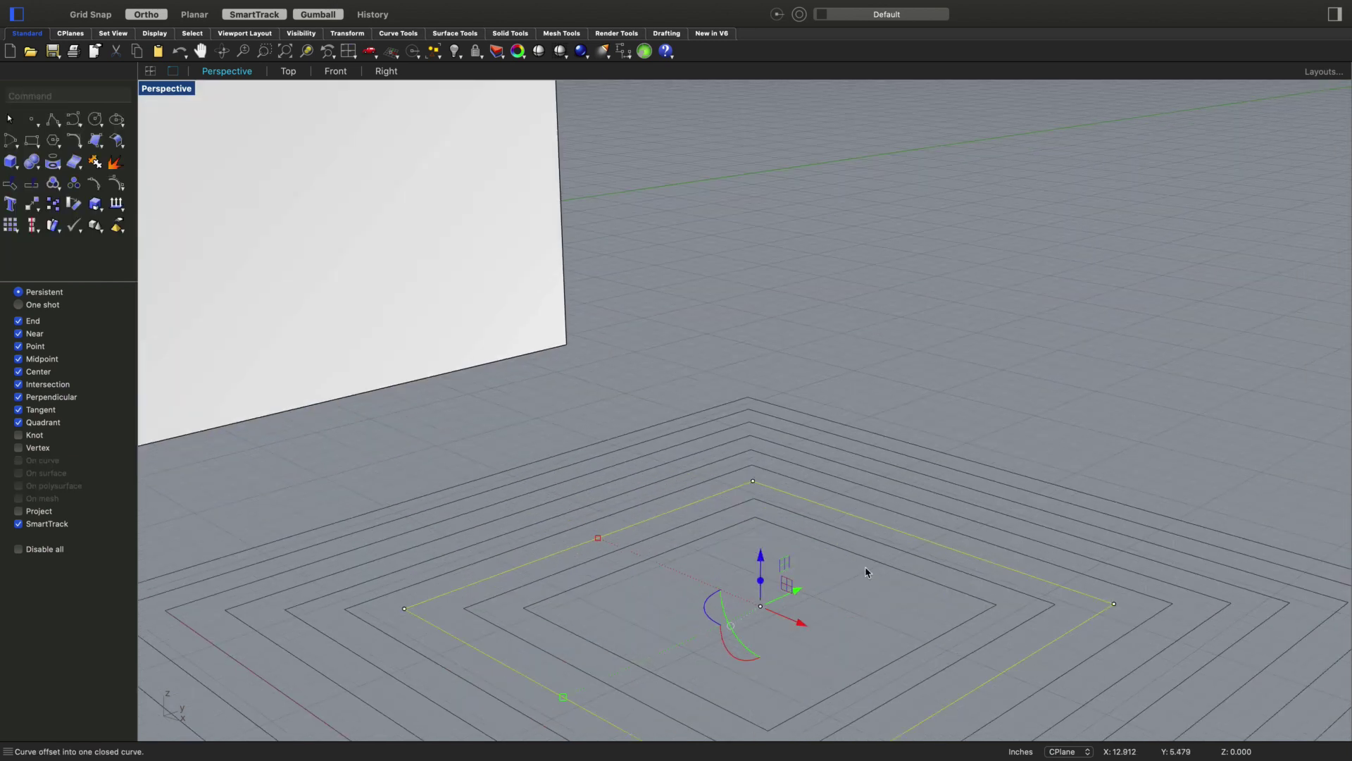
key(Return)
click(833, 590)
key(Escape)
Offset the innermost square inward by another 0.5 inches and clear the selection
click(853, 556)
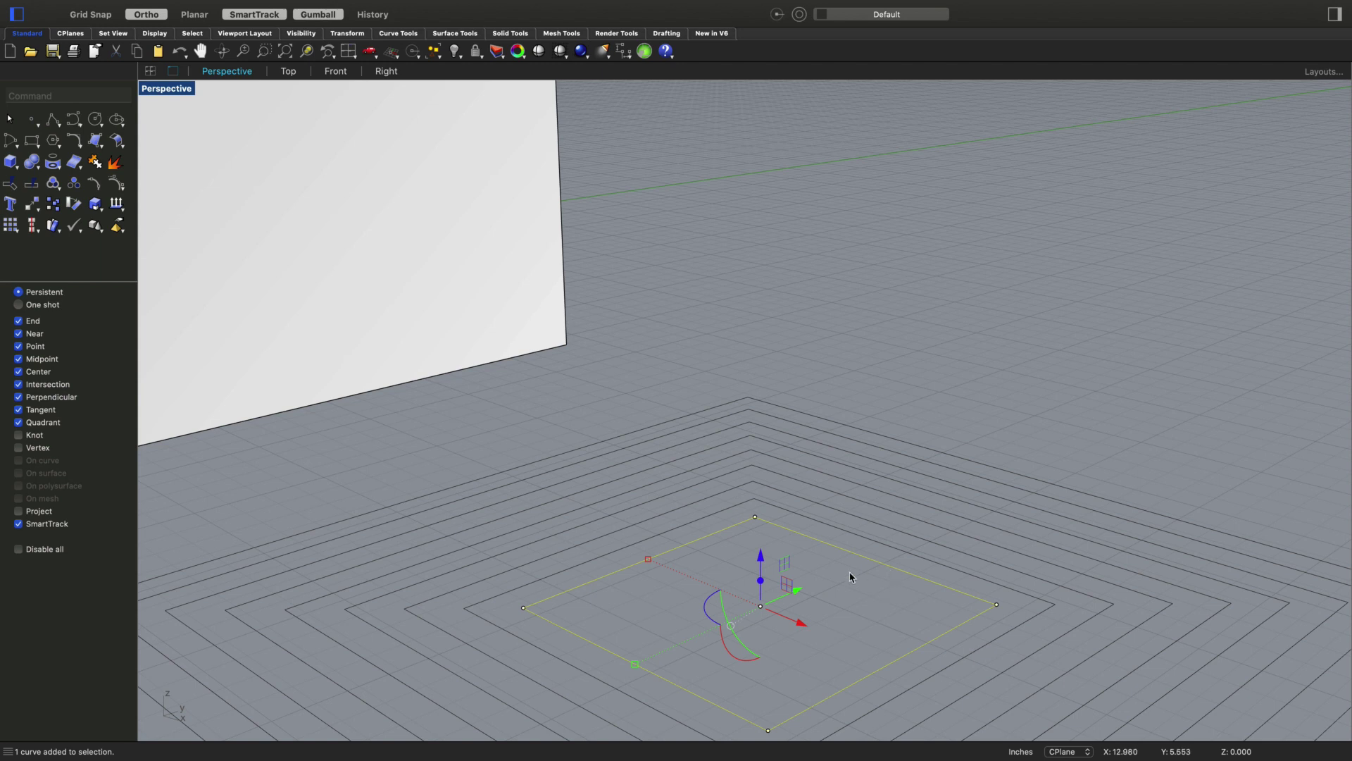
key(Return)
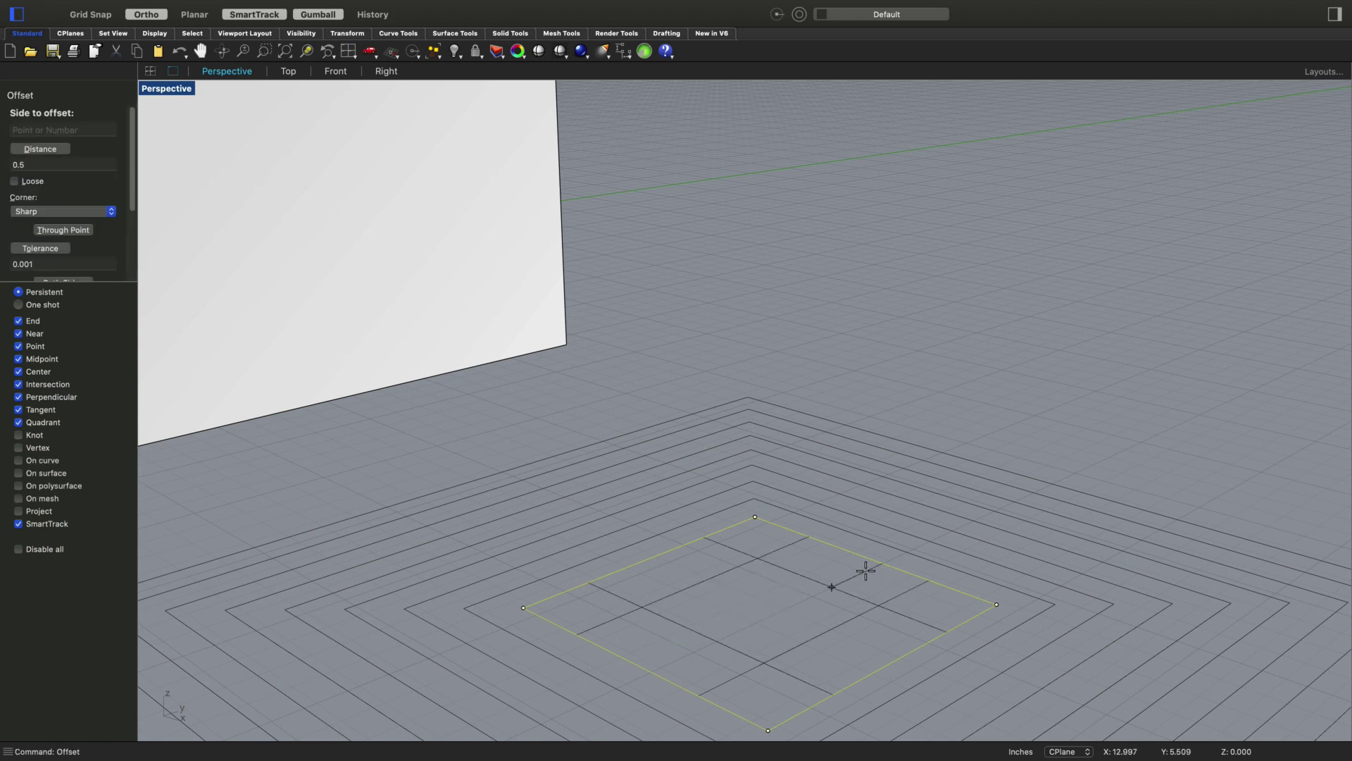
click(743, 598)
key(Escape)
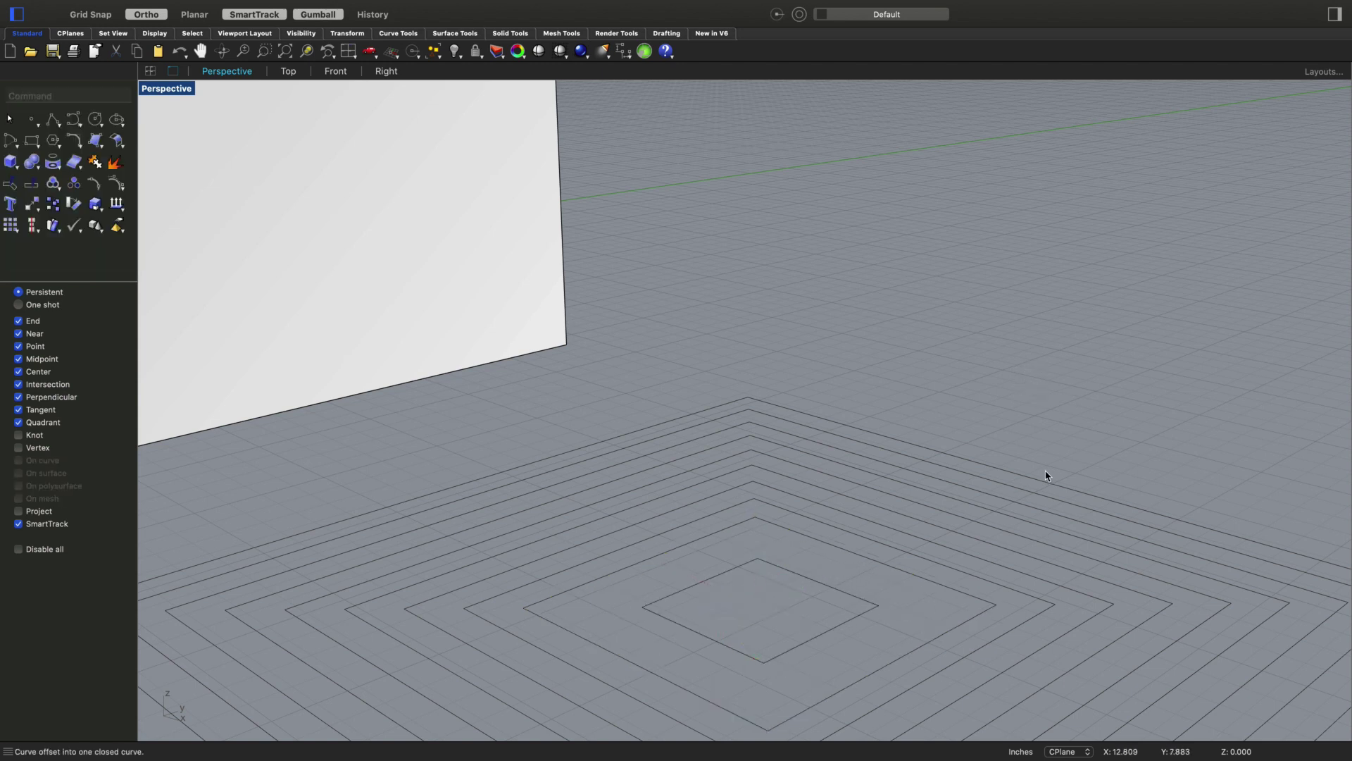
Delete the second, fourth and seventh of the nested squares, counted from the outermost one
scroll(1074, 624, down, 5)
scroll(1008, 600, up, 4)
click(903, 544)
key(Delete)
click(910, 500)
key(Delete)
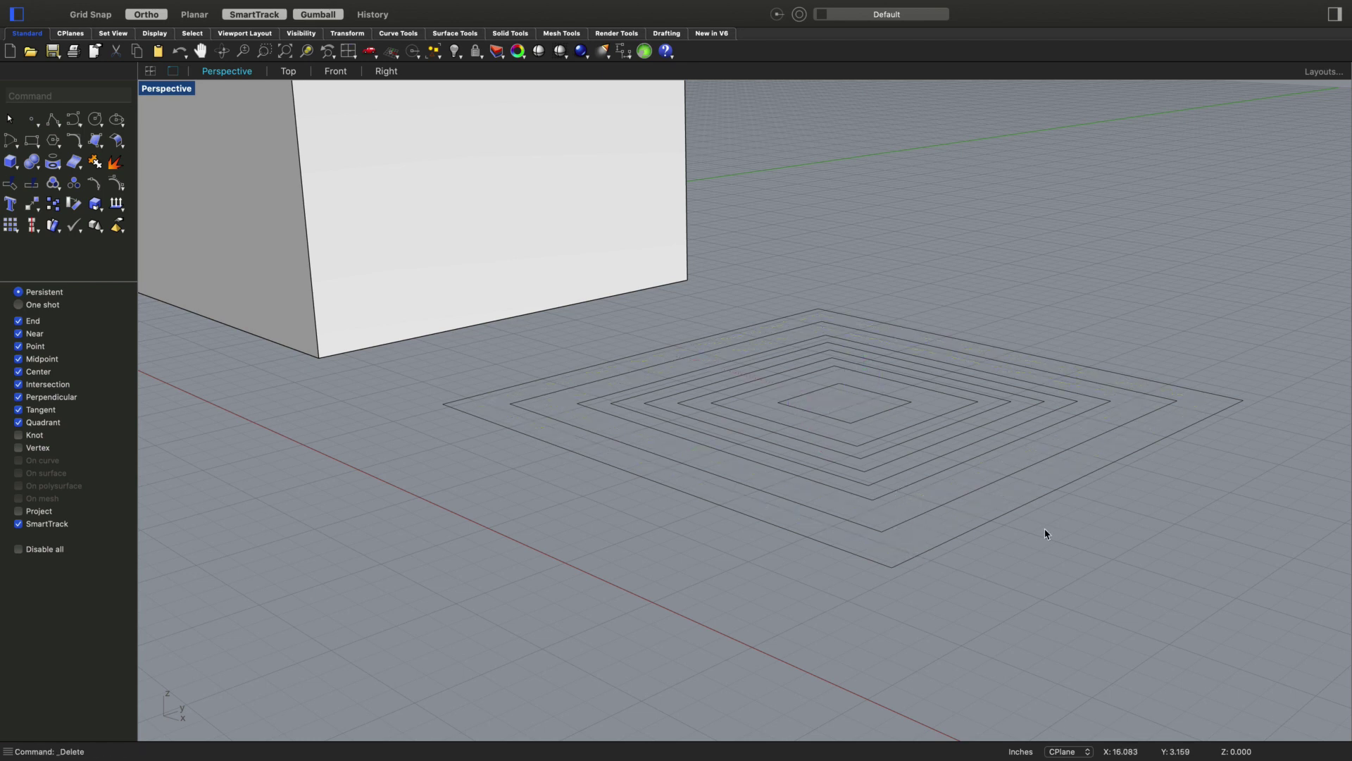
click(931, 444)
key(Delete)
Extrude the innermost of the nested squares upward into a solid 3 inches tall
right_drag(1042, 589, 989, 581)
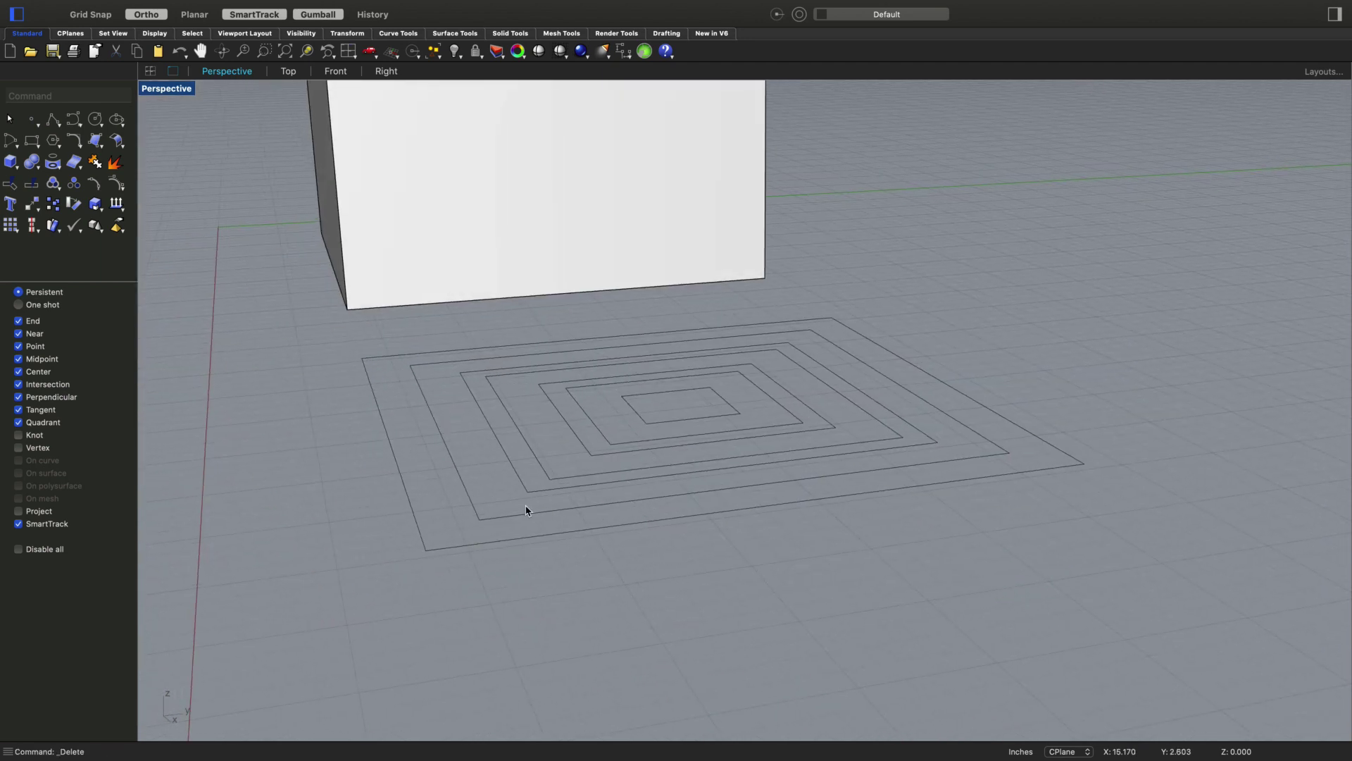
click(481, 516)
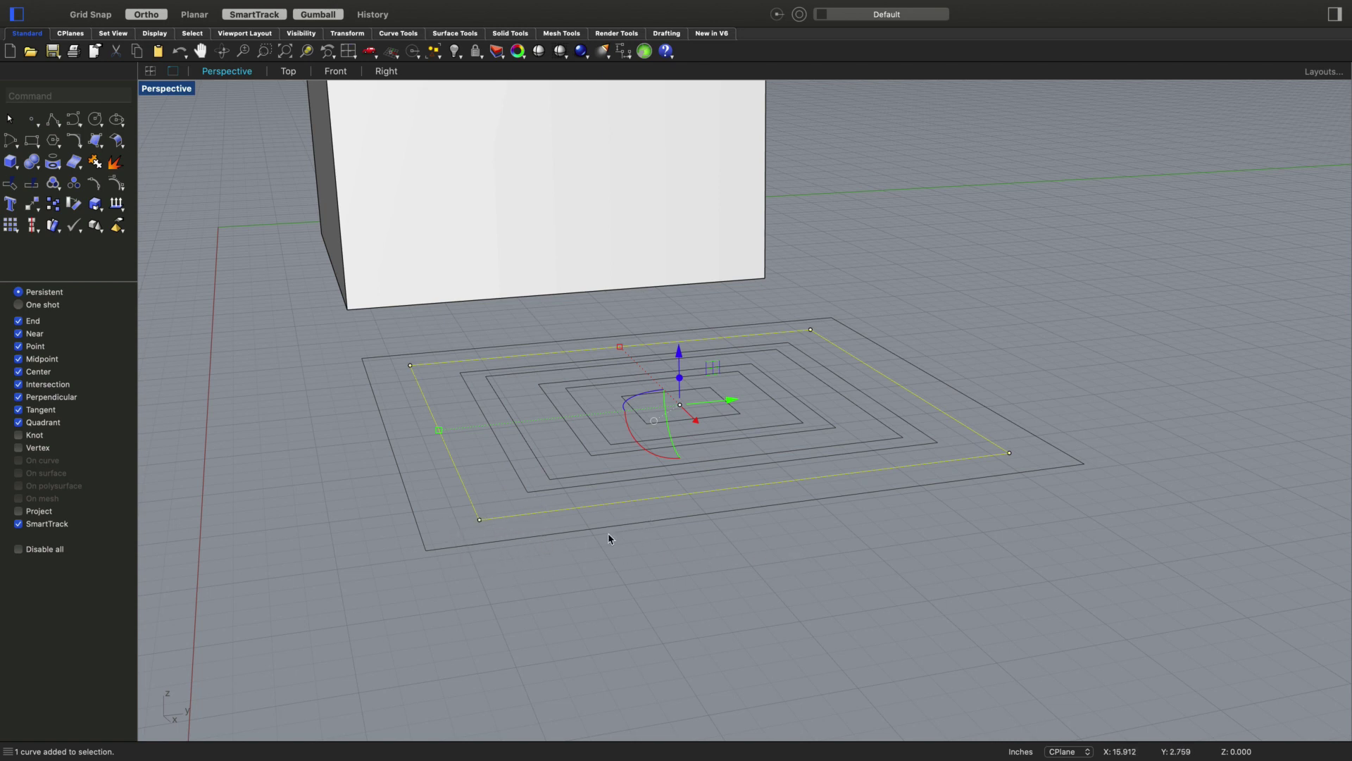
key(Escape)
drag(678, 404, 632, 423)
text(extrudecrv)
key(Return)
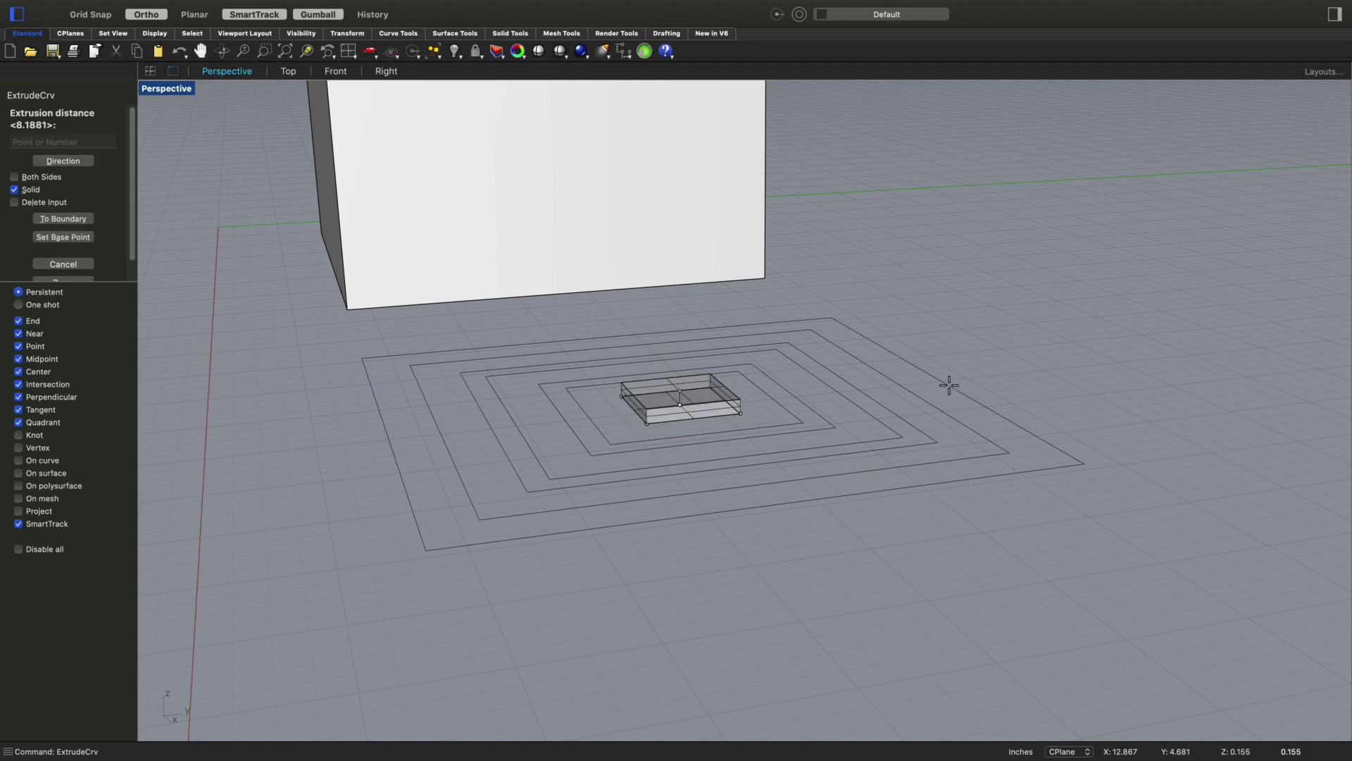
click(943, 184)
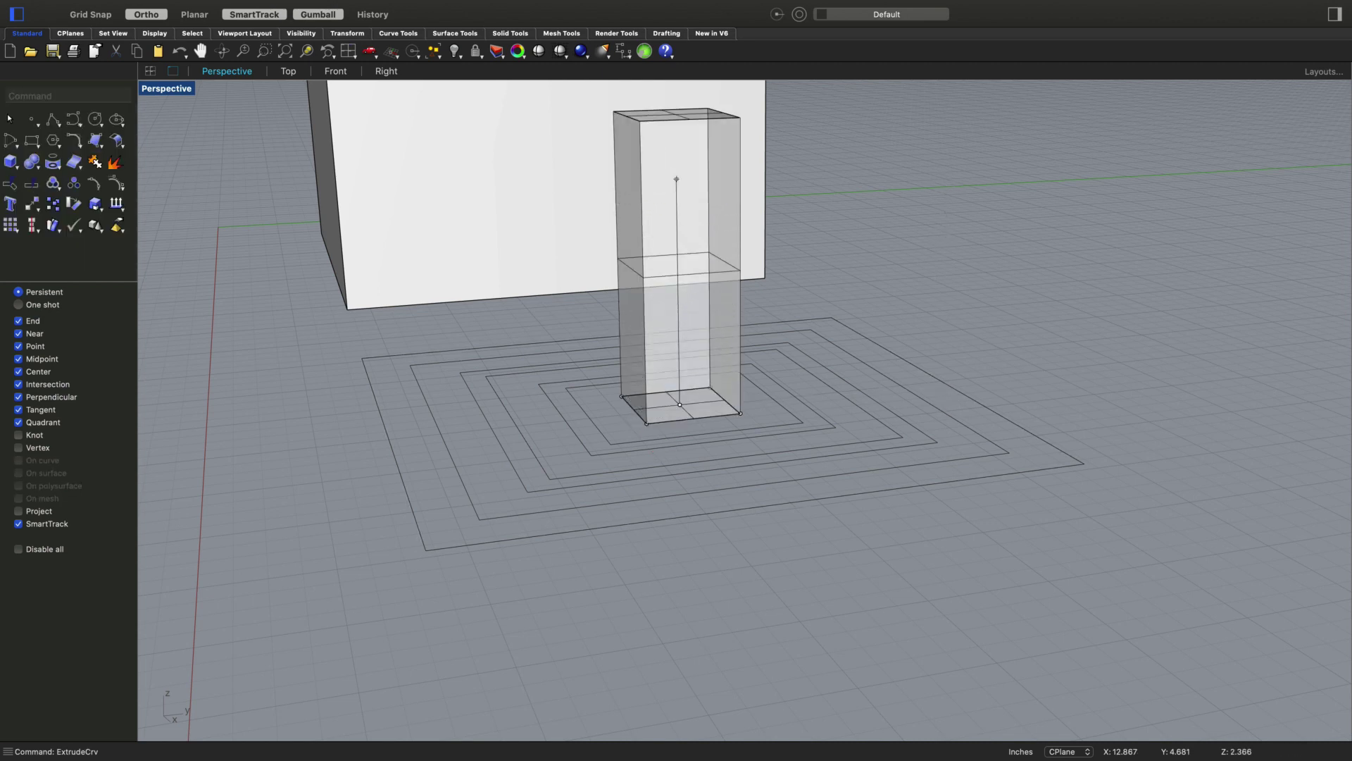
click(960, 222)
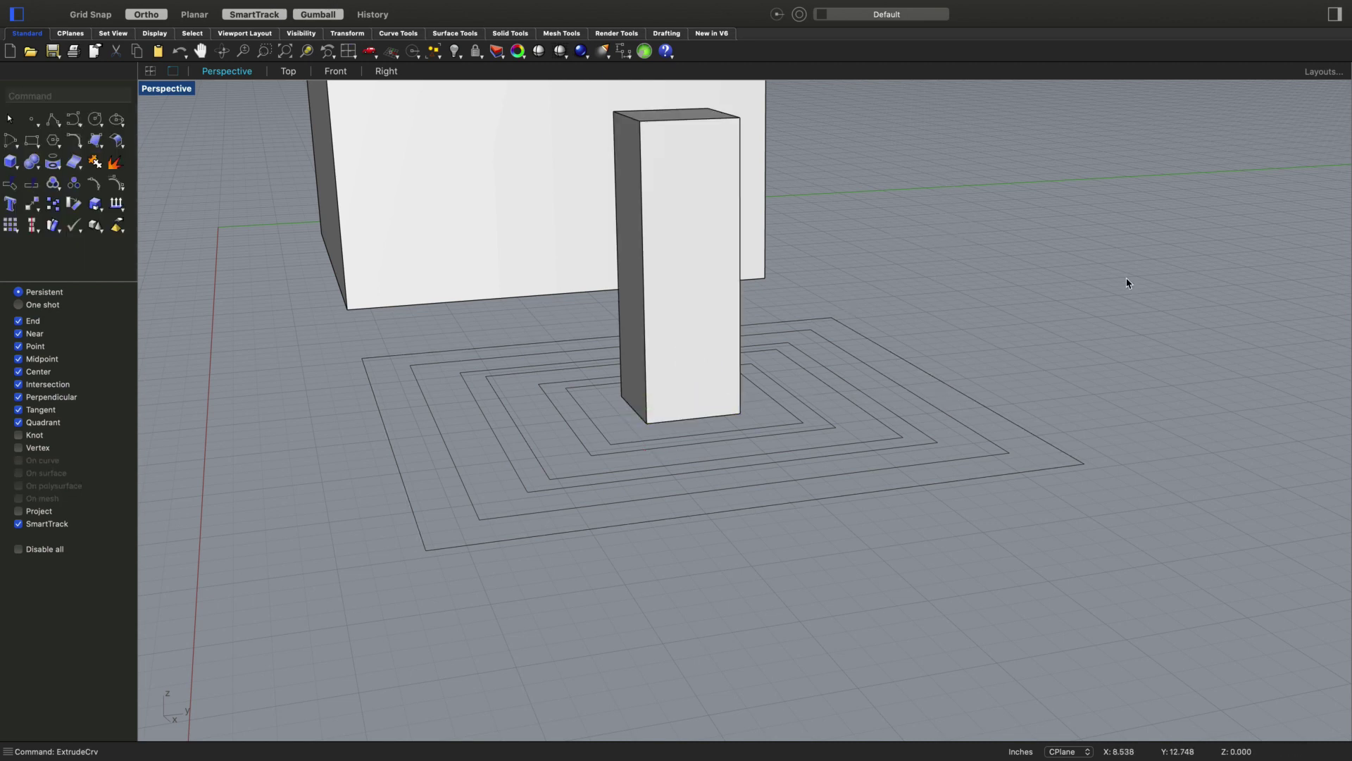
Extrude the second square from the center upward as a solid by 2.75 inches
key(Return)
click(792, 425)
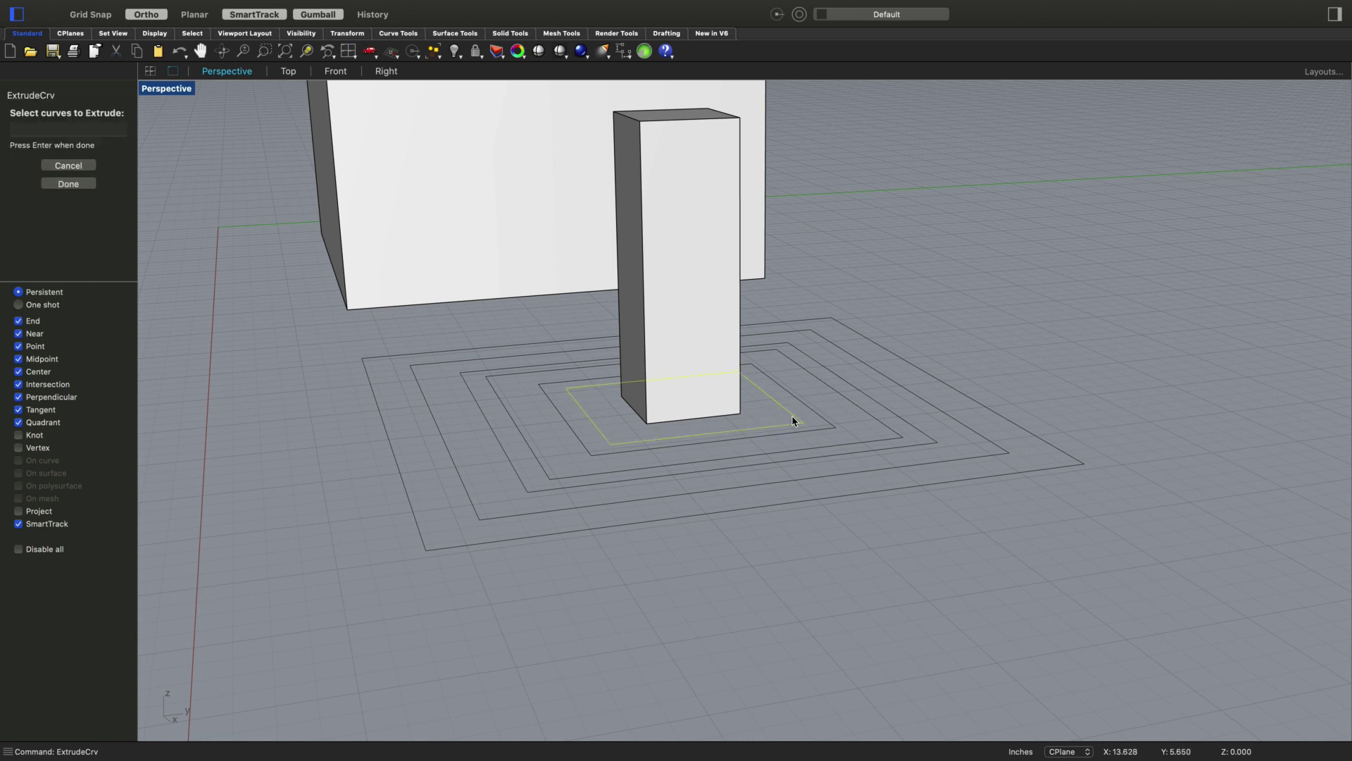
key(Return)
text(2.75)
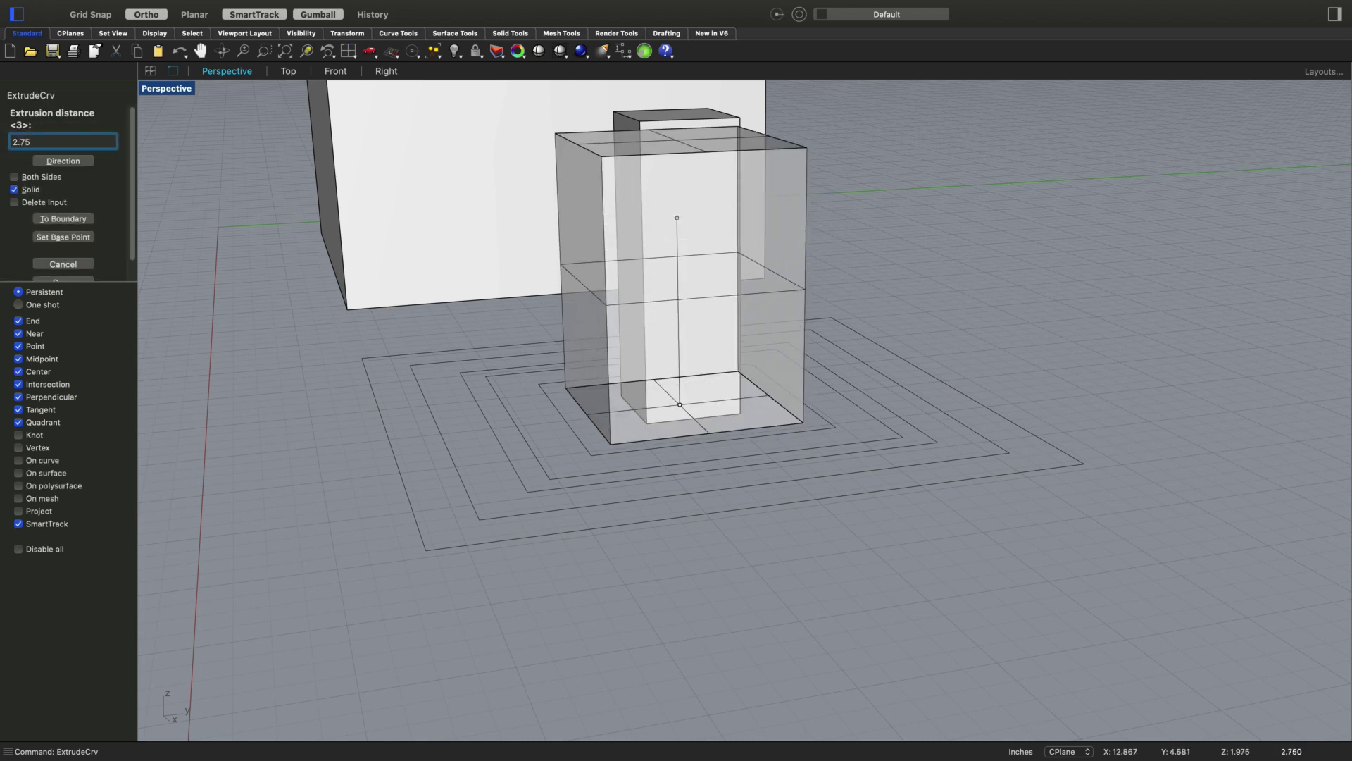
key(Return)
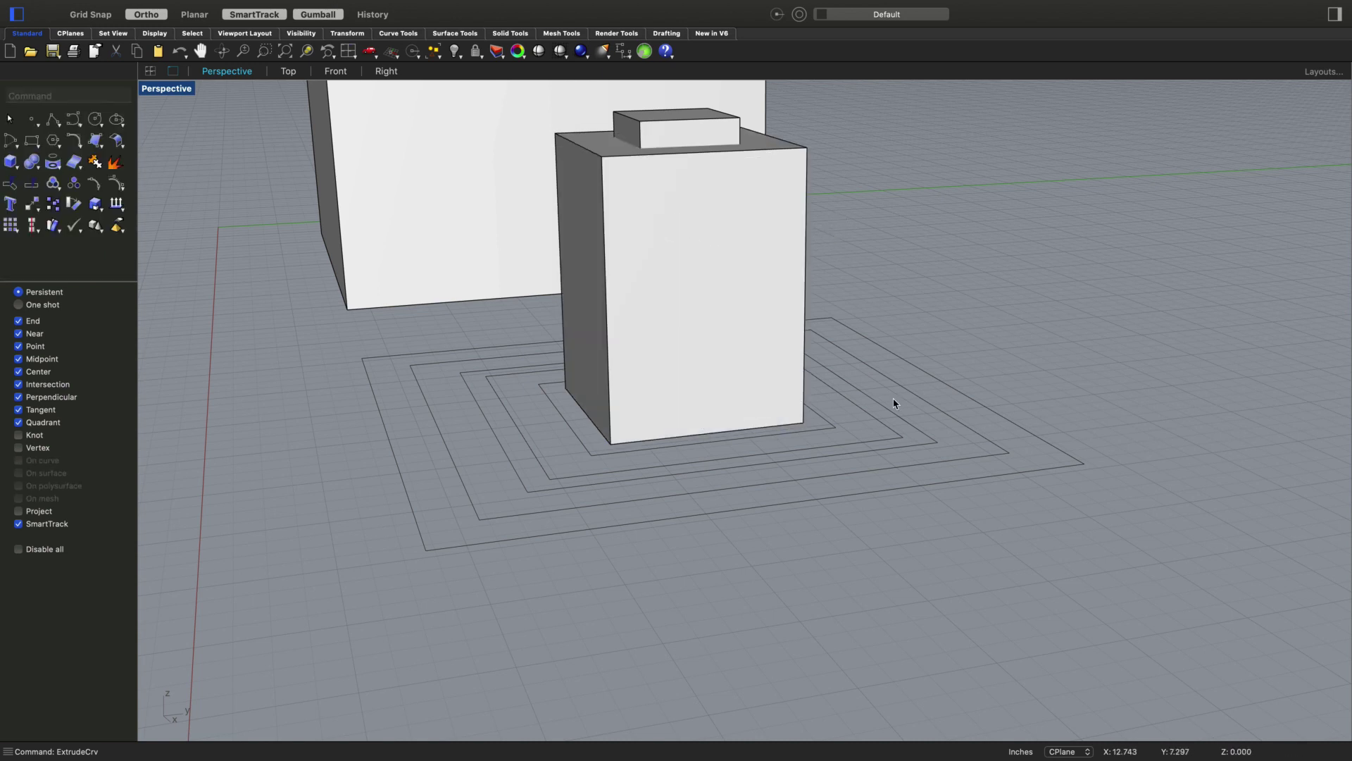
Try extruding the third square from the center as a 2-inch solid, and undo that extrusion
key(Return)
click(834, 429)
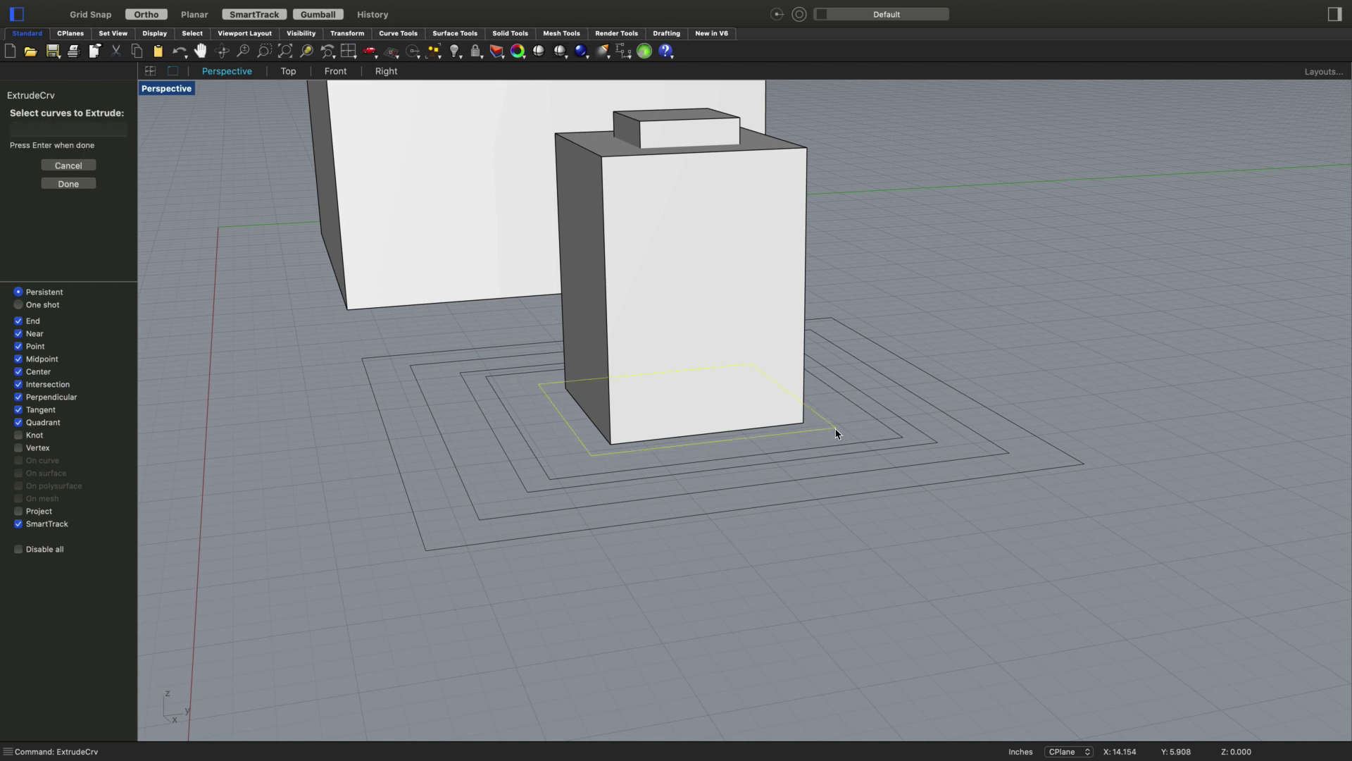
key(Return)
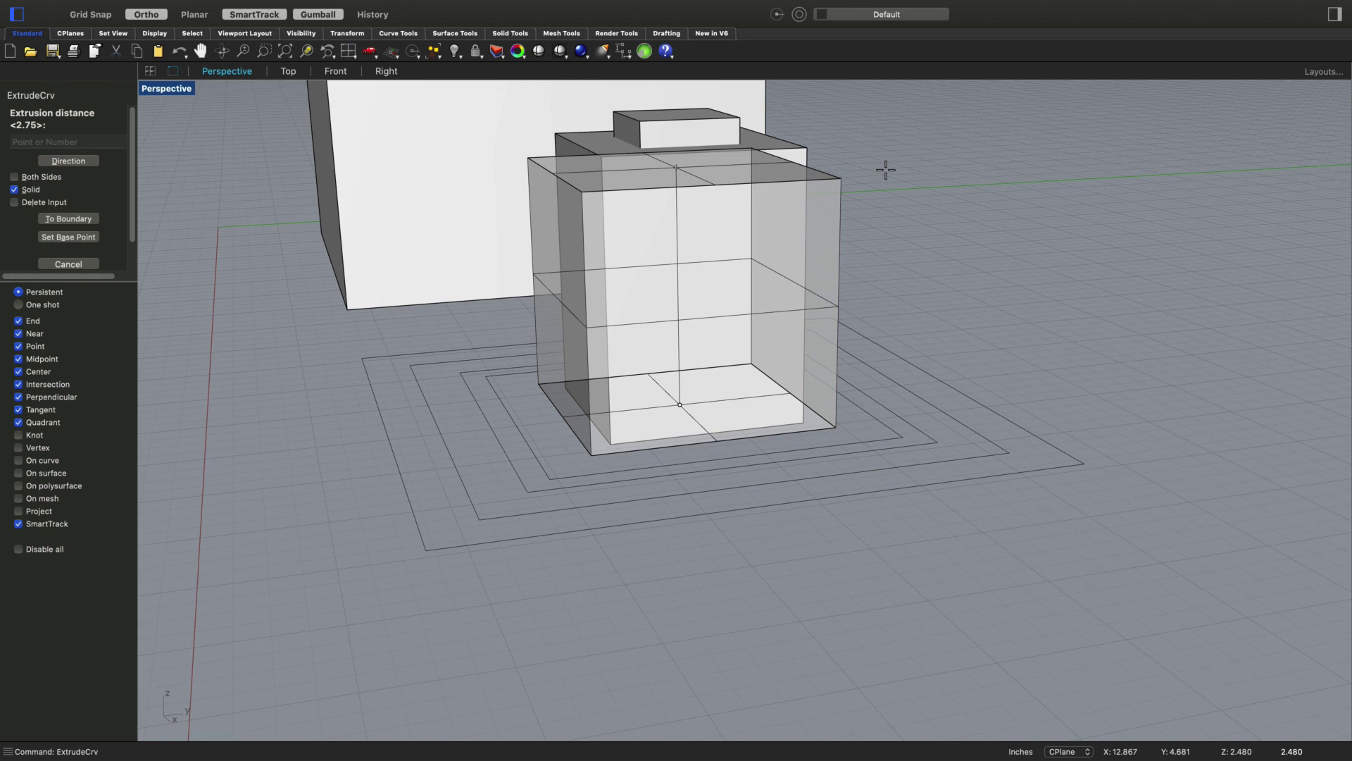
text(2)
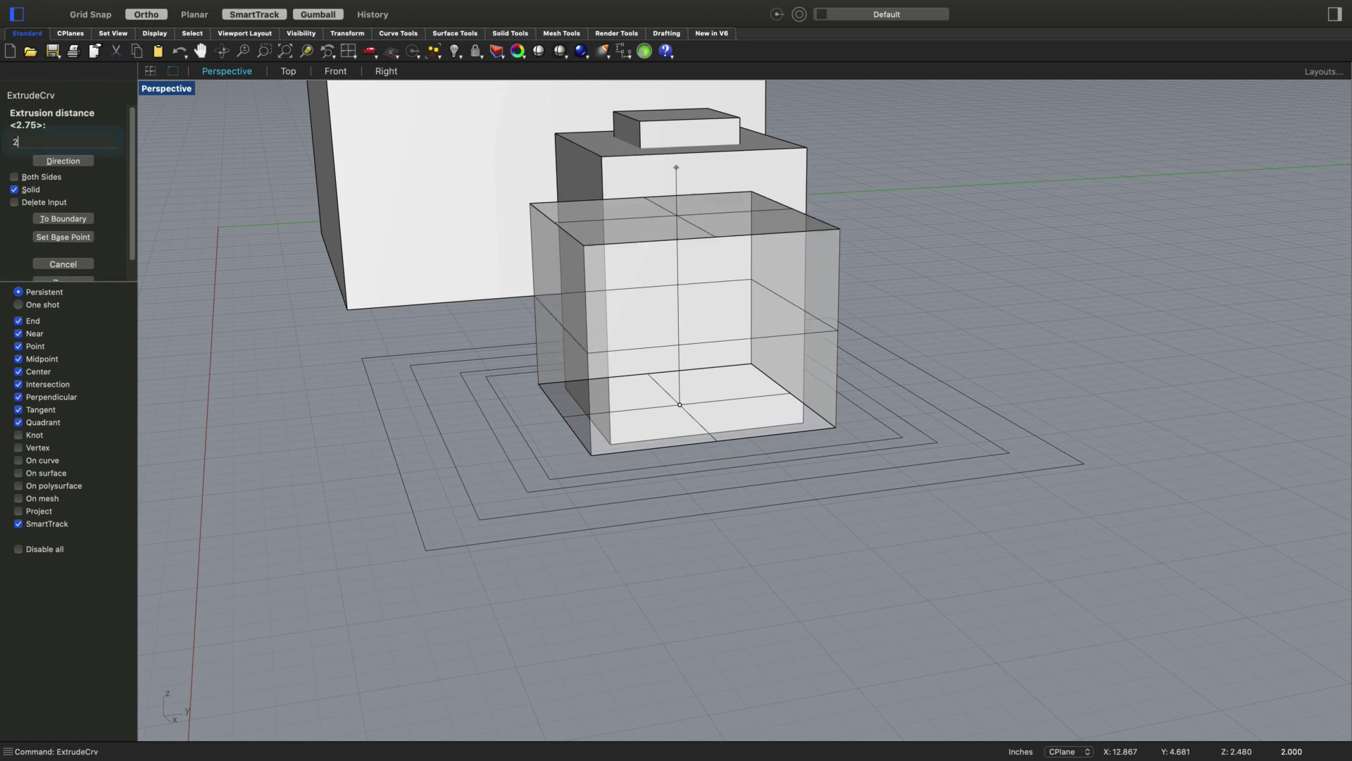
key(Return)
key(Return)
click(871, 439)
key(Return)
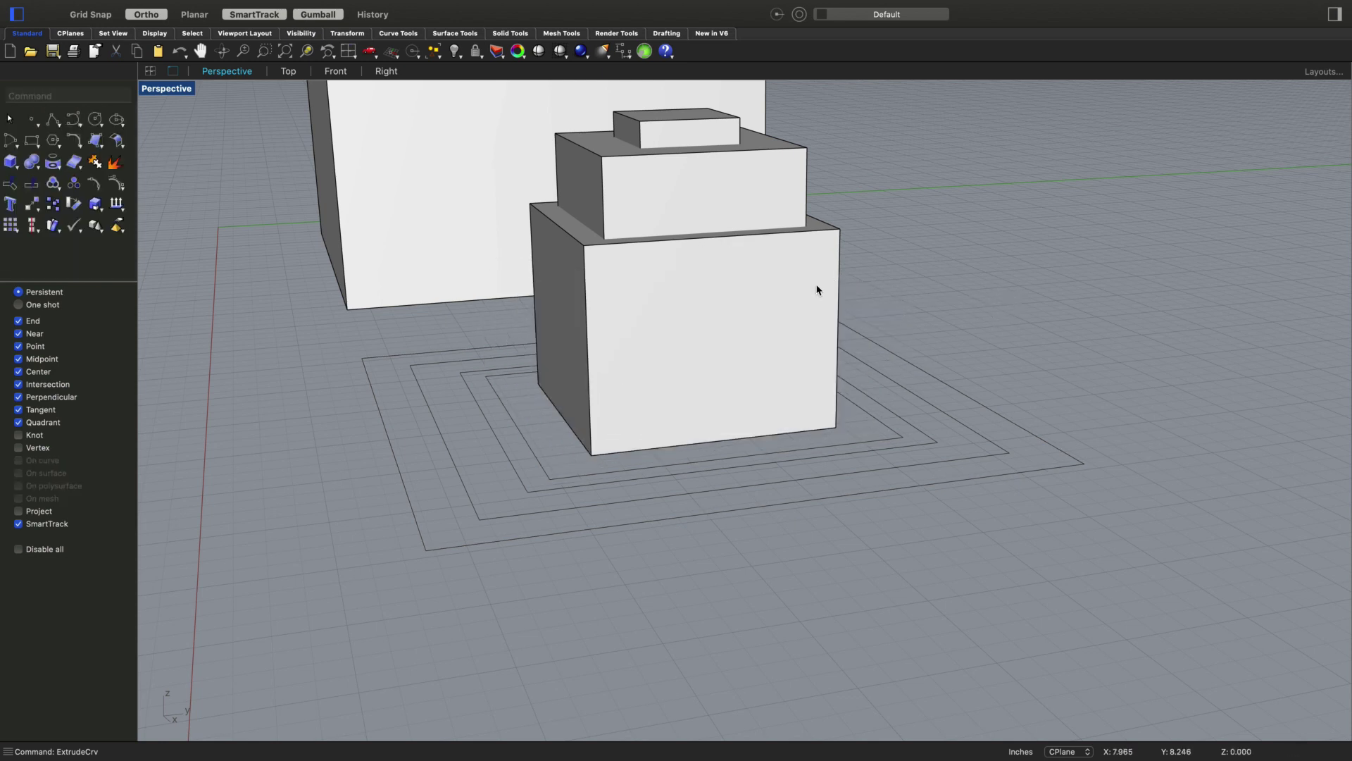
key(ctrl+z)
Try a 2.75-inch solid extrusion of the third square from the center, and undo it
click(830, 431)
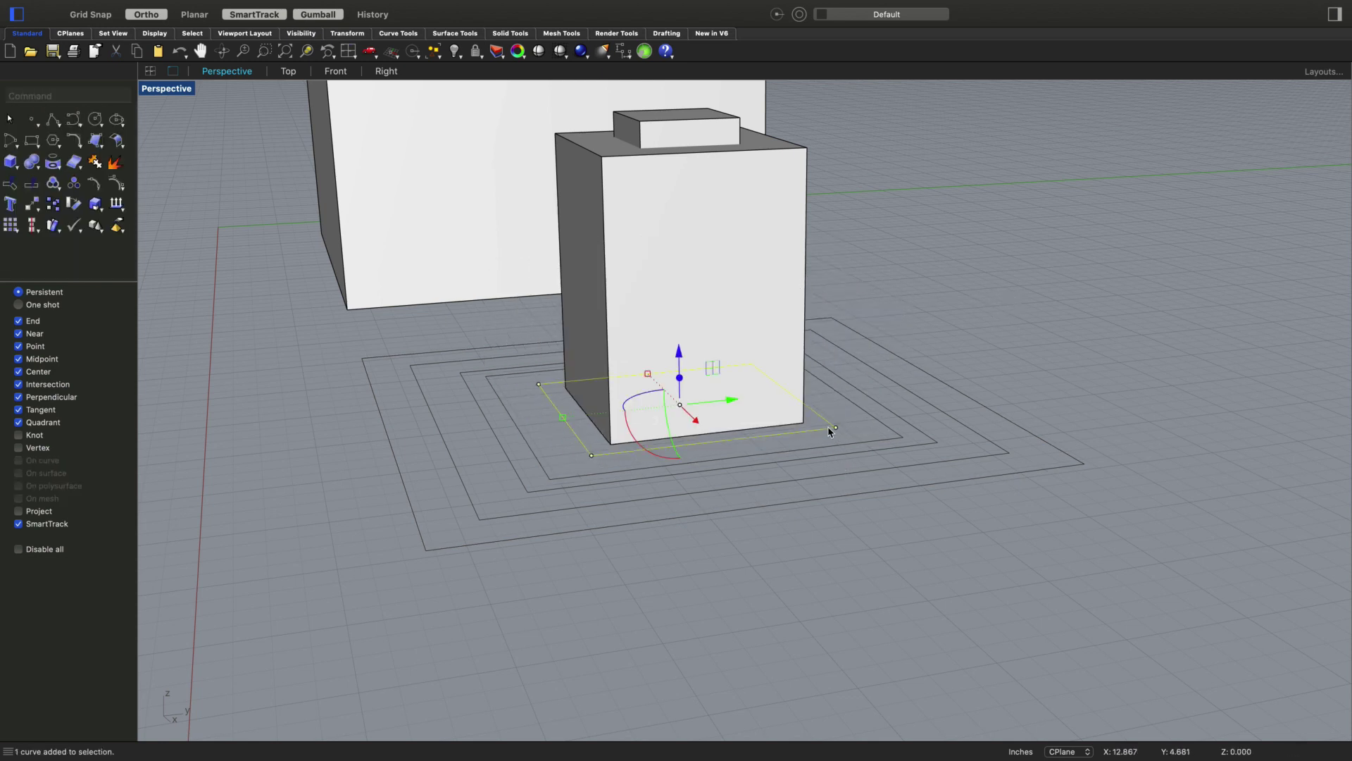
key(Return)
text(2.75)
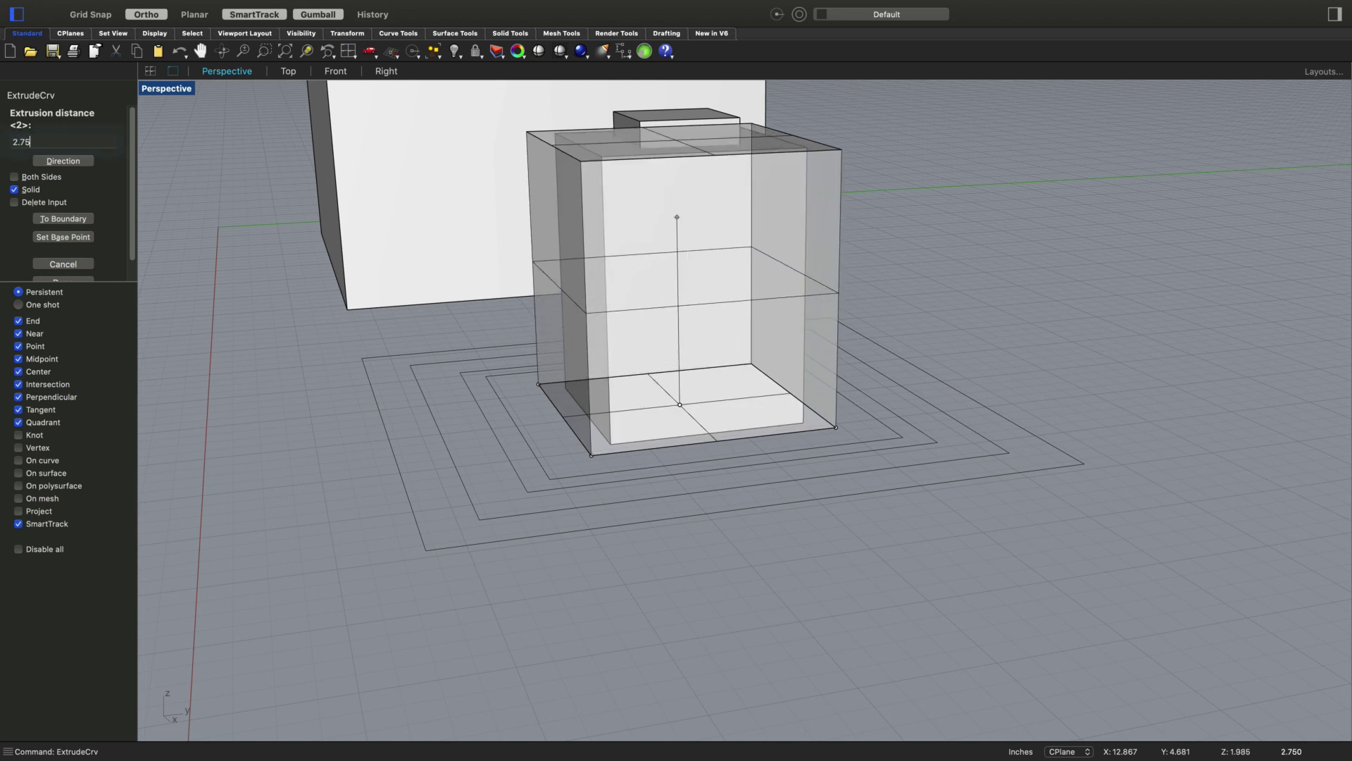
key(Return)
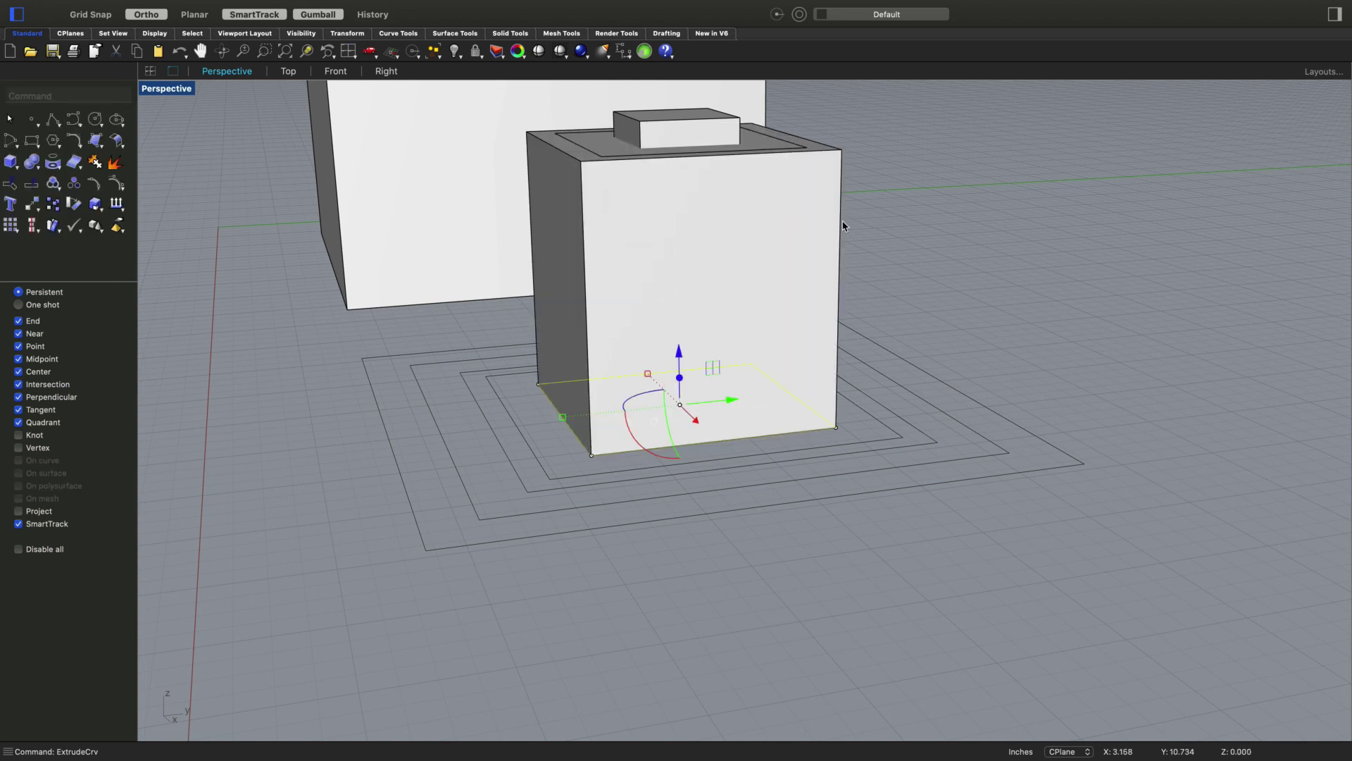
key(super+z)
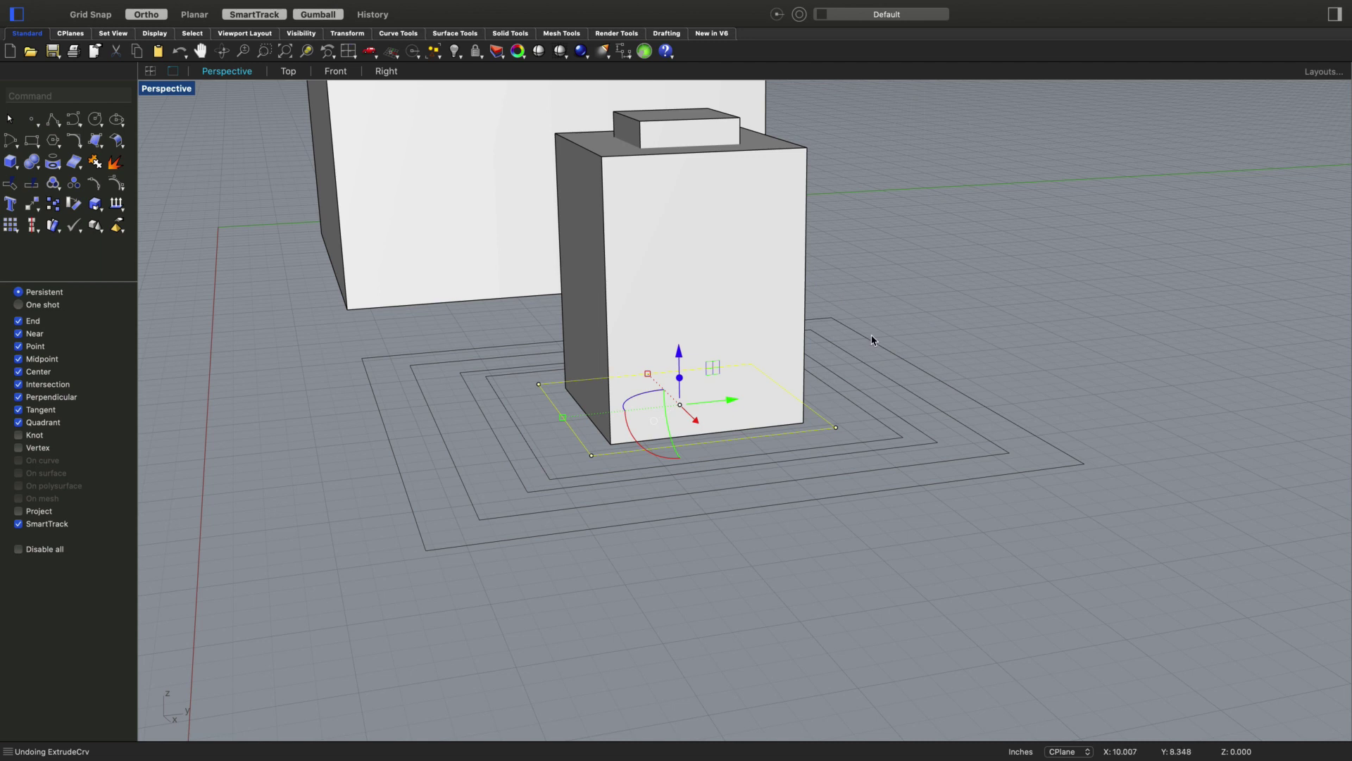
Extrude the third square from the center as a solid 2.5 inches tall and clear the selection
key(Return)
text(2.5)
key(Return)
key(Return)
key(Escape)
key(Escape)
Extrude the fourth square from the center upward into a solid about 2 inches tall
click(885, 426)
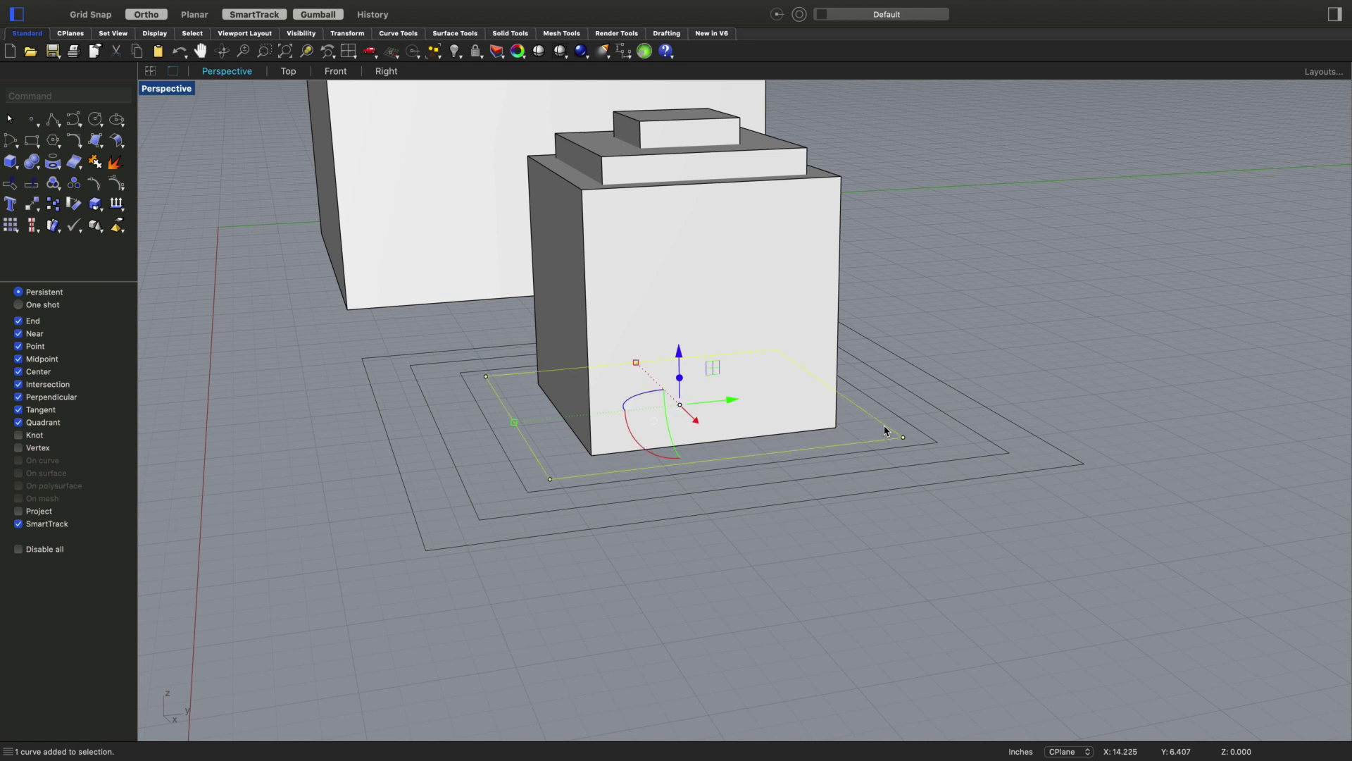
key(Return)
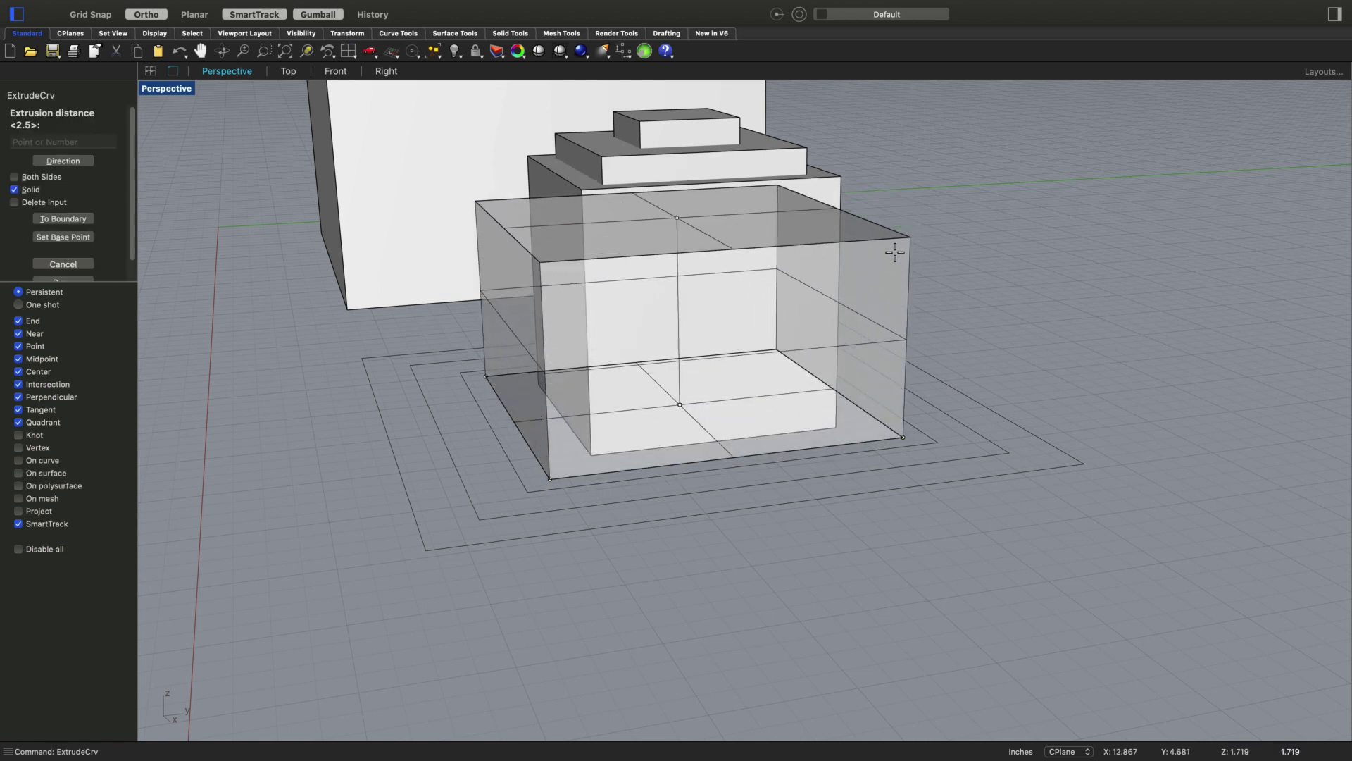
click(892, 219)
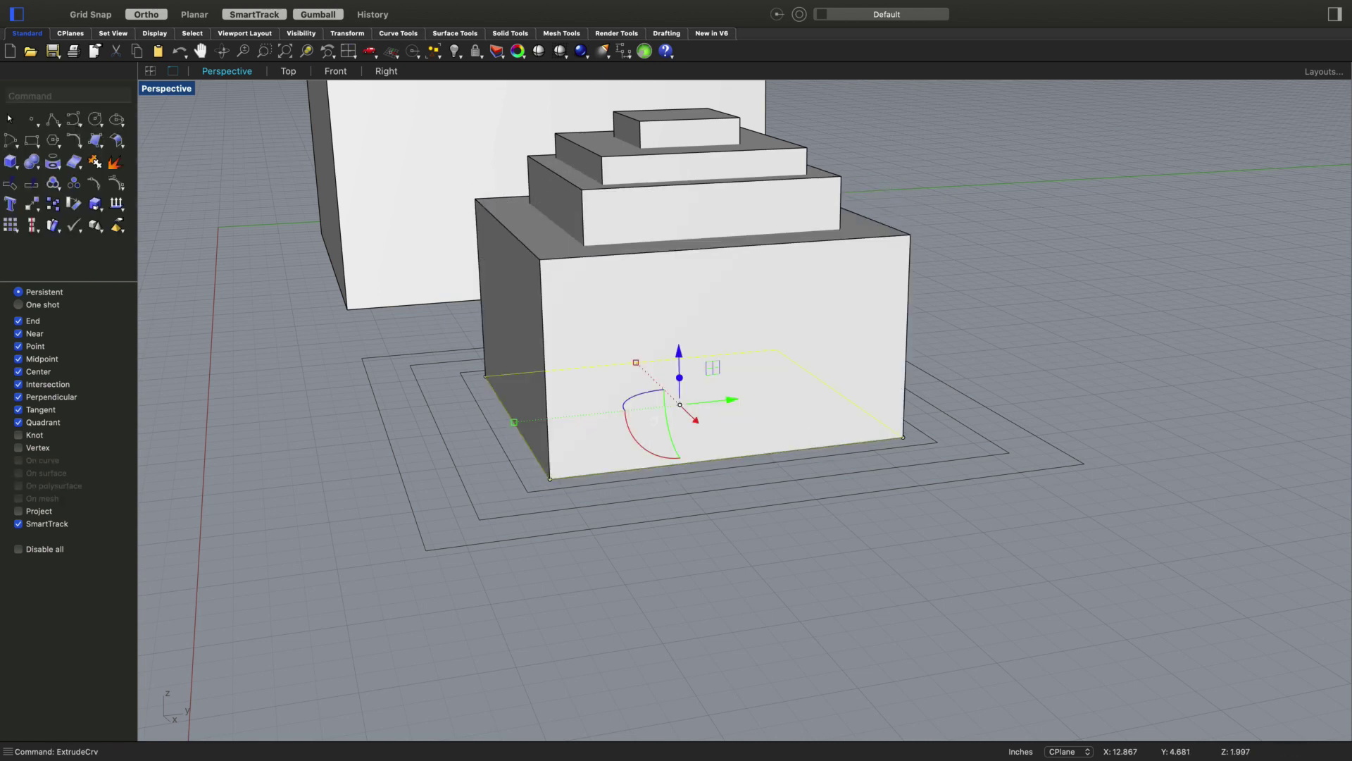
key(Return)
click(880, 398)
key(Return)
click(932, 443)
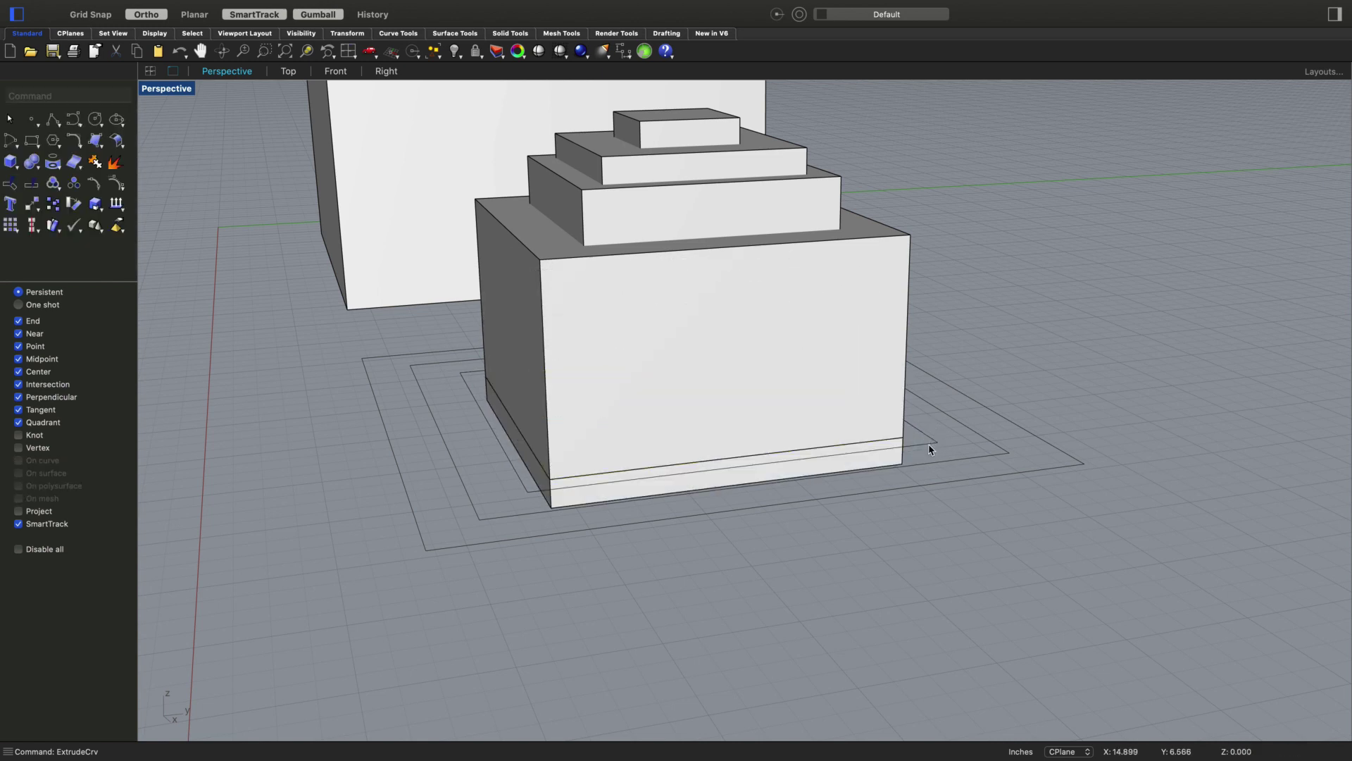
key(super+z)
Extrude the fifth square from the center upward as a solid by 1.5 inches
click(932, 442)
key(Return)
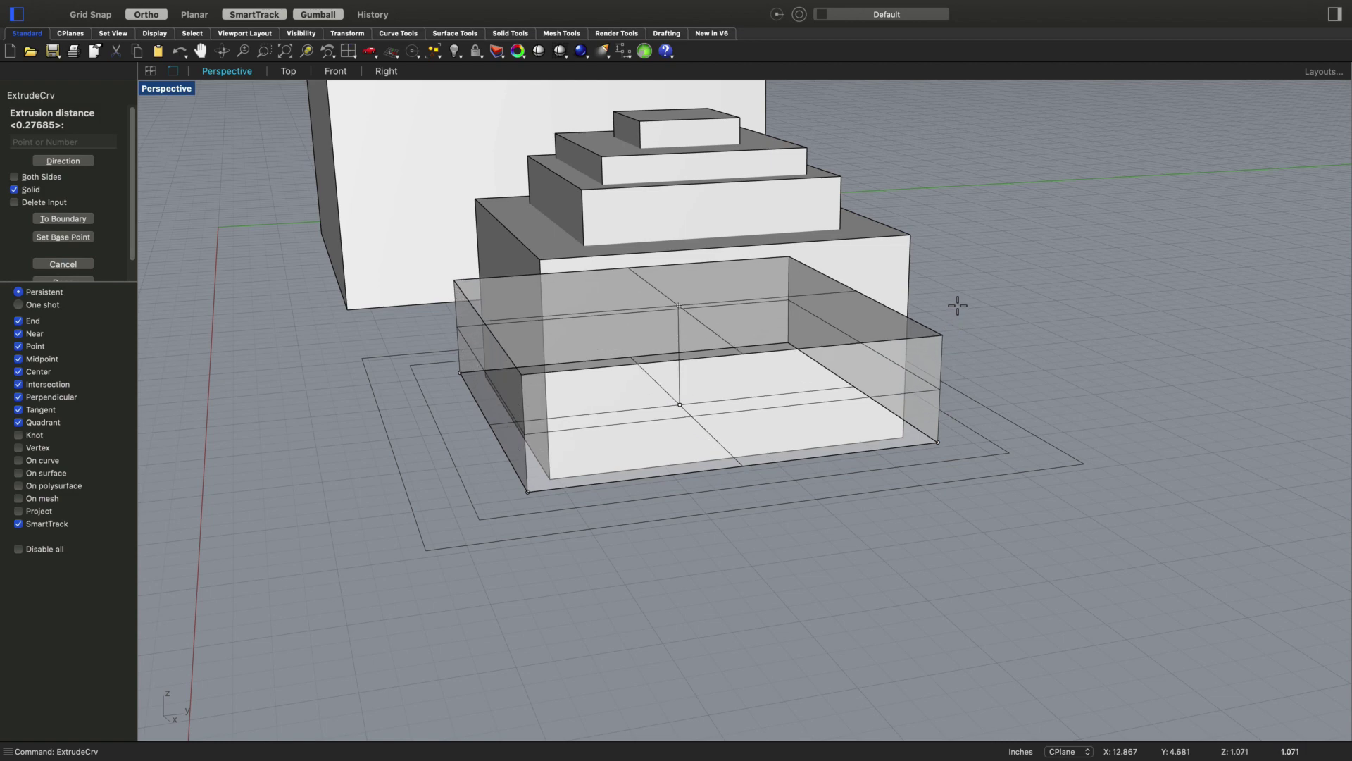
text(1.5)
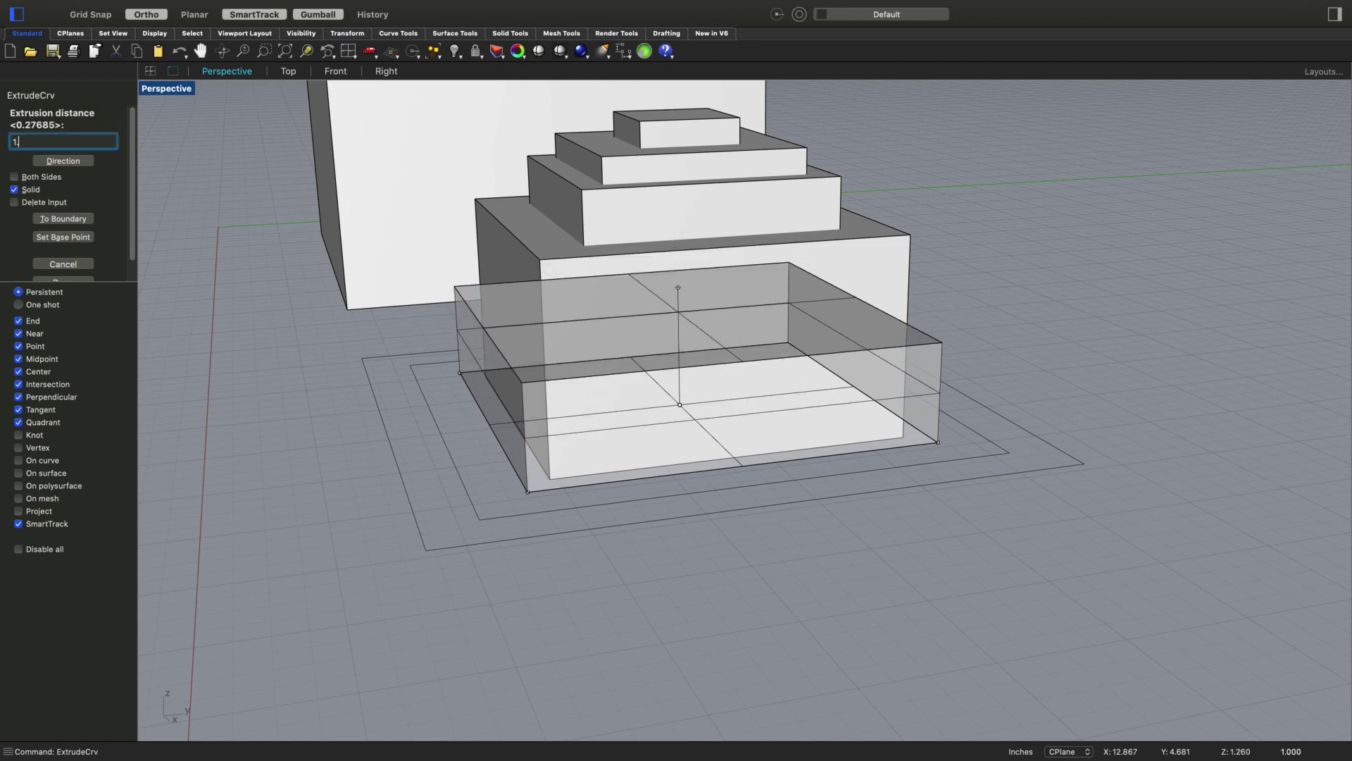
key(Return)
key(ctrl+Right)
key(ctrl+Up)
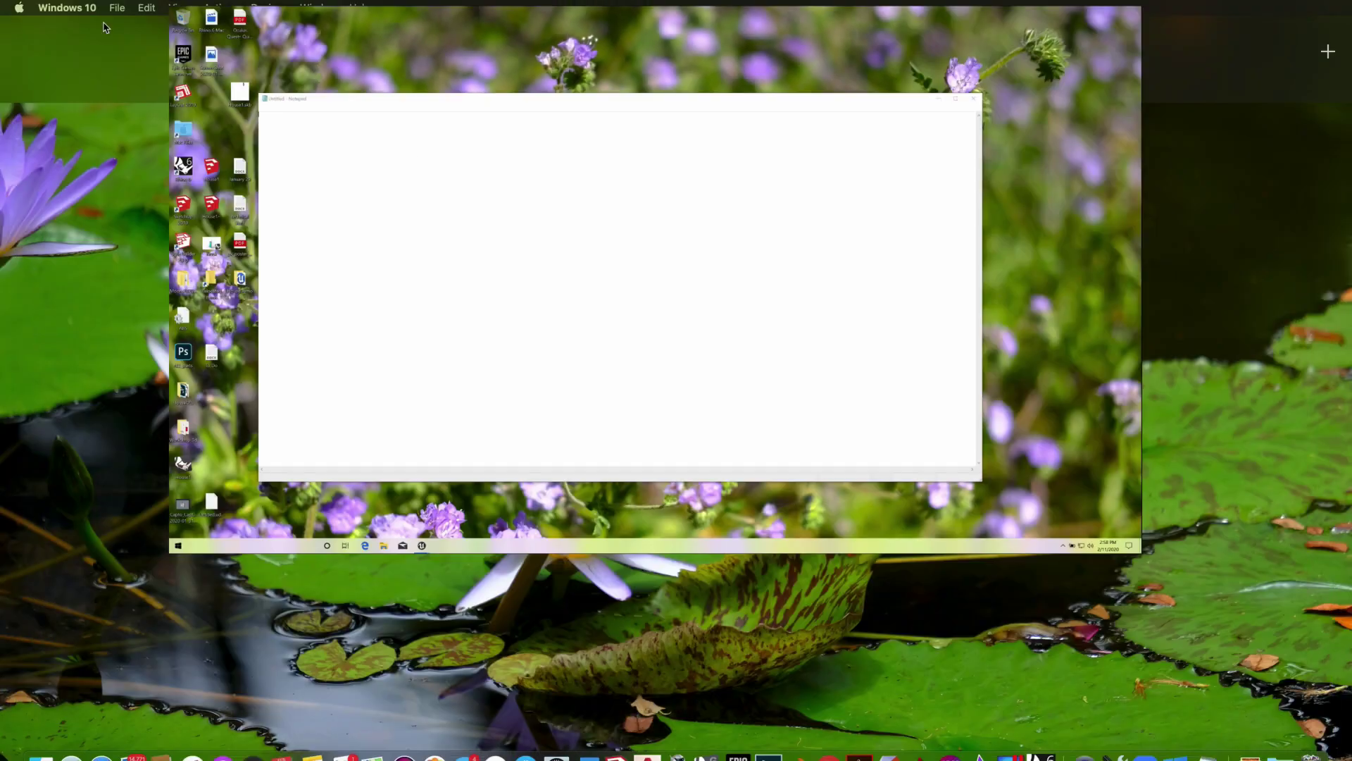
click(431, 79)
key(Escape)
Extrude the second-outermost square upward into a solid 1 inch tall
key(Return)
click(831, 477)
key(Return)
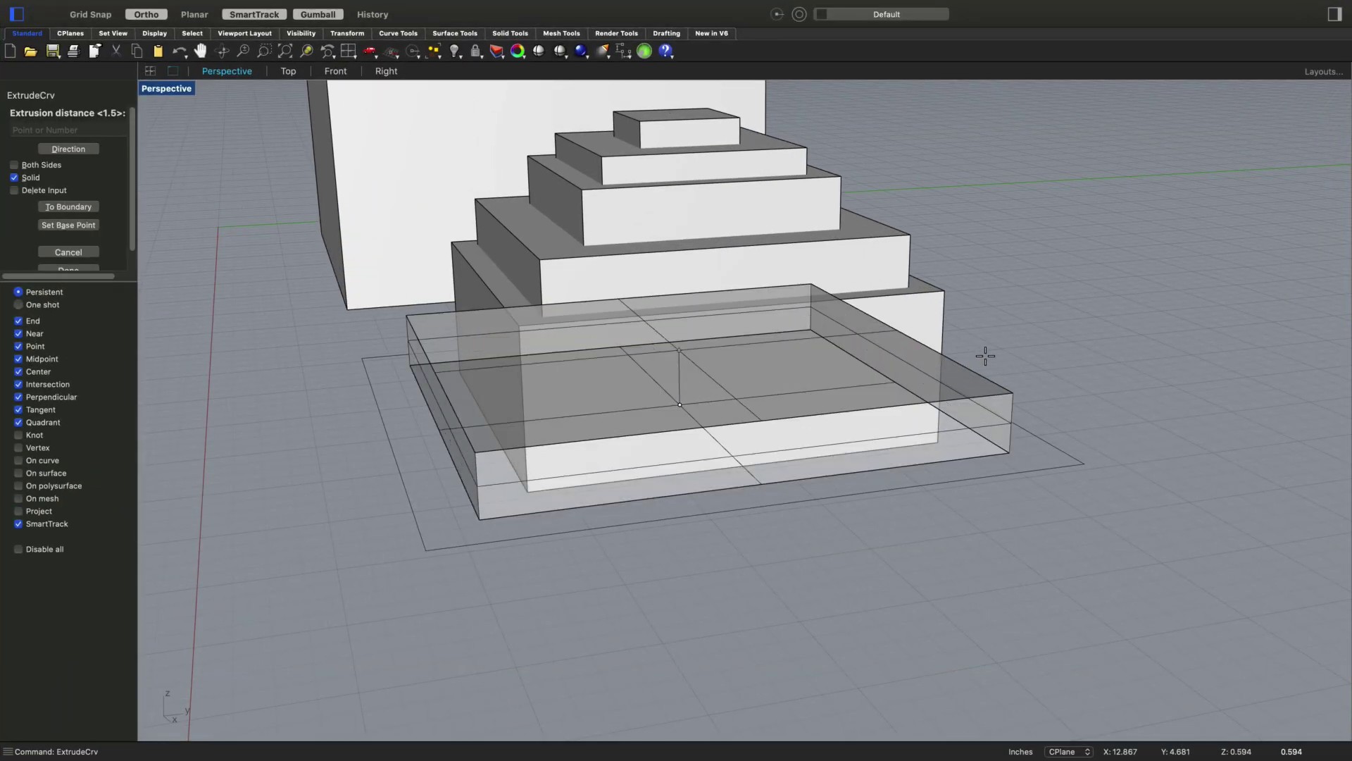
text(2)
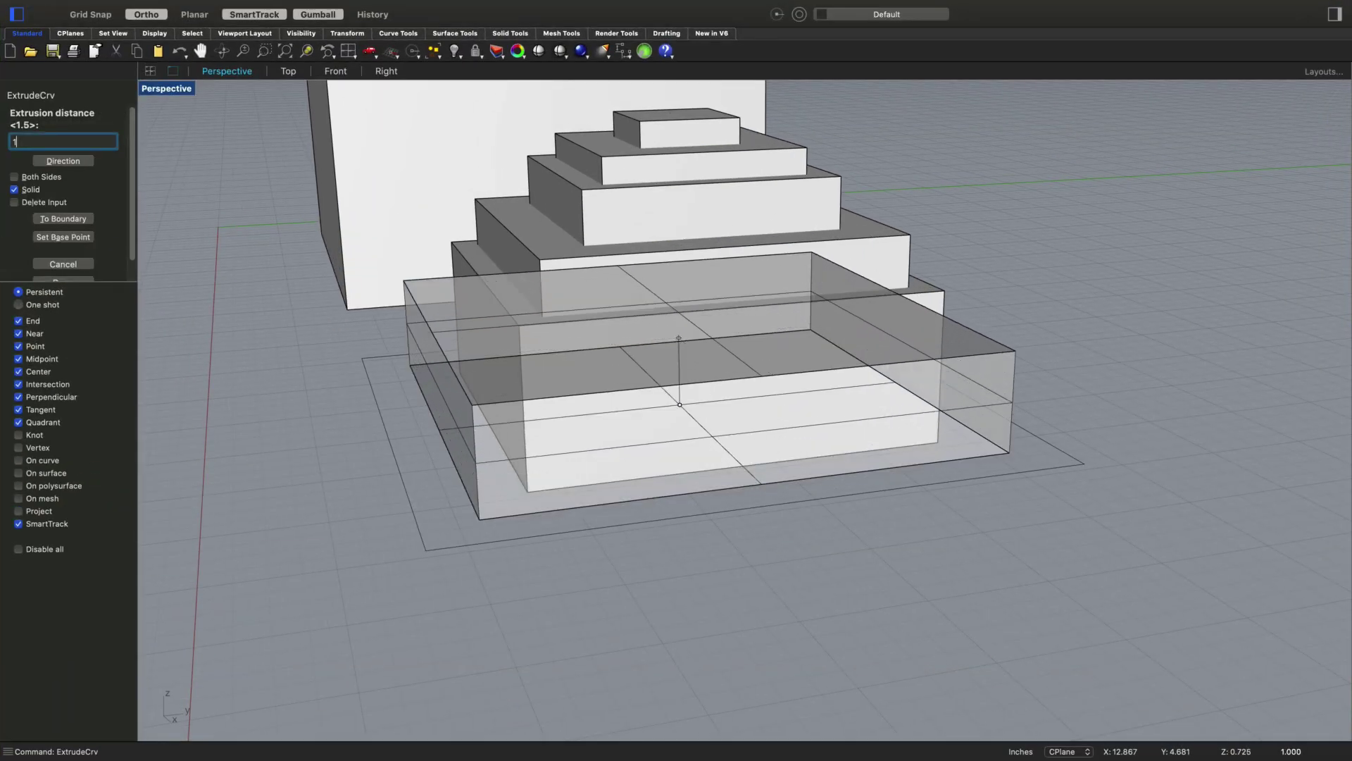
key(Return)
Inspect the stepped pyramid from several sides and switch the Perspective viewport to X-Ray display
scroll(1085, 324, down, 5)
right_drag(1056, 341, 618, 422)
scroll(649, 447, up, 2)
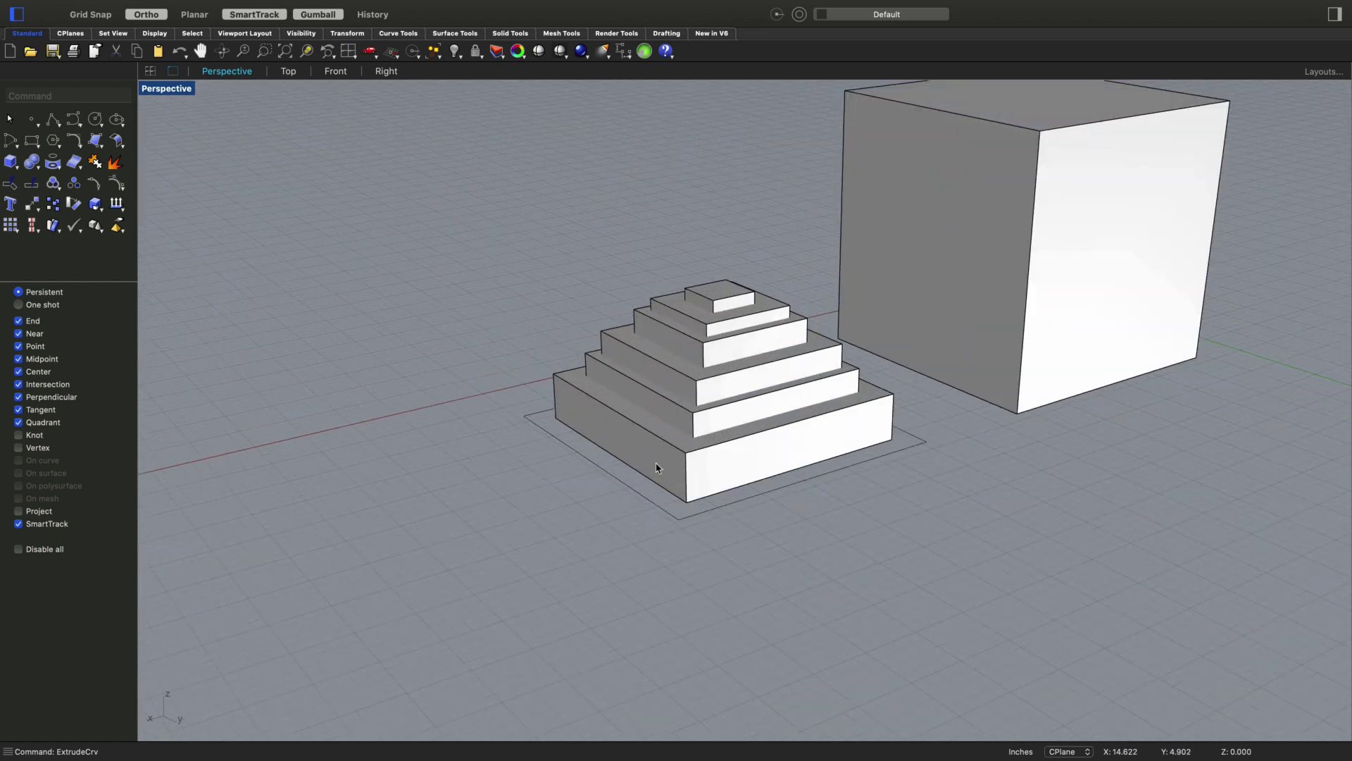
right_drag(748, 478, 794, 492)
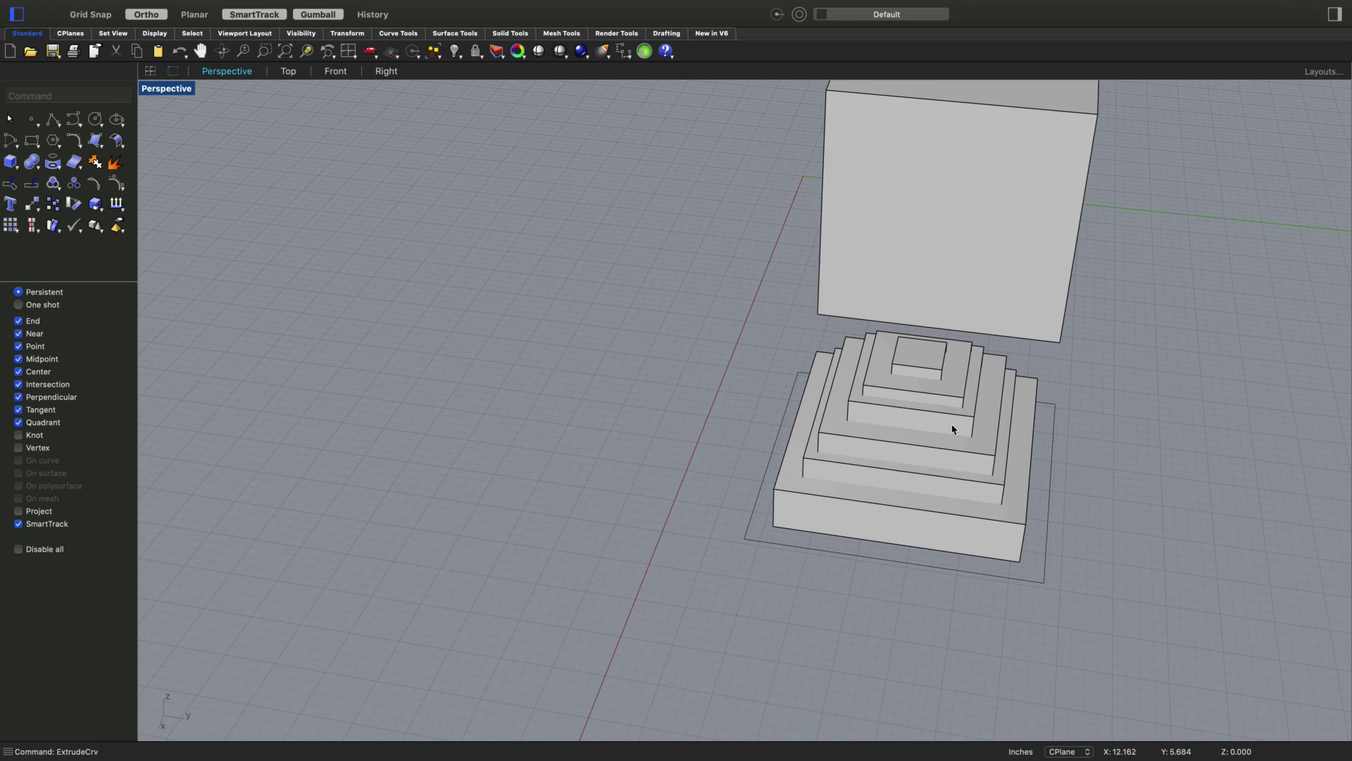
right_drag(1104, 453, 1059, 414)
right_drag(969, 524, 944, 496)
right_click(729, 416)
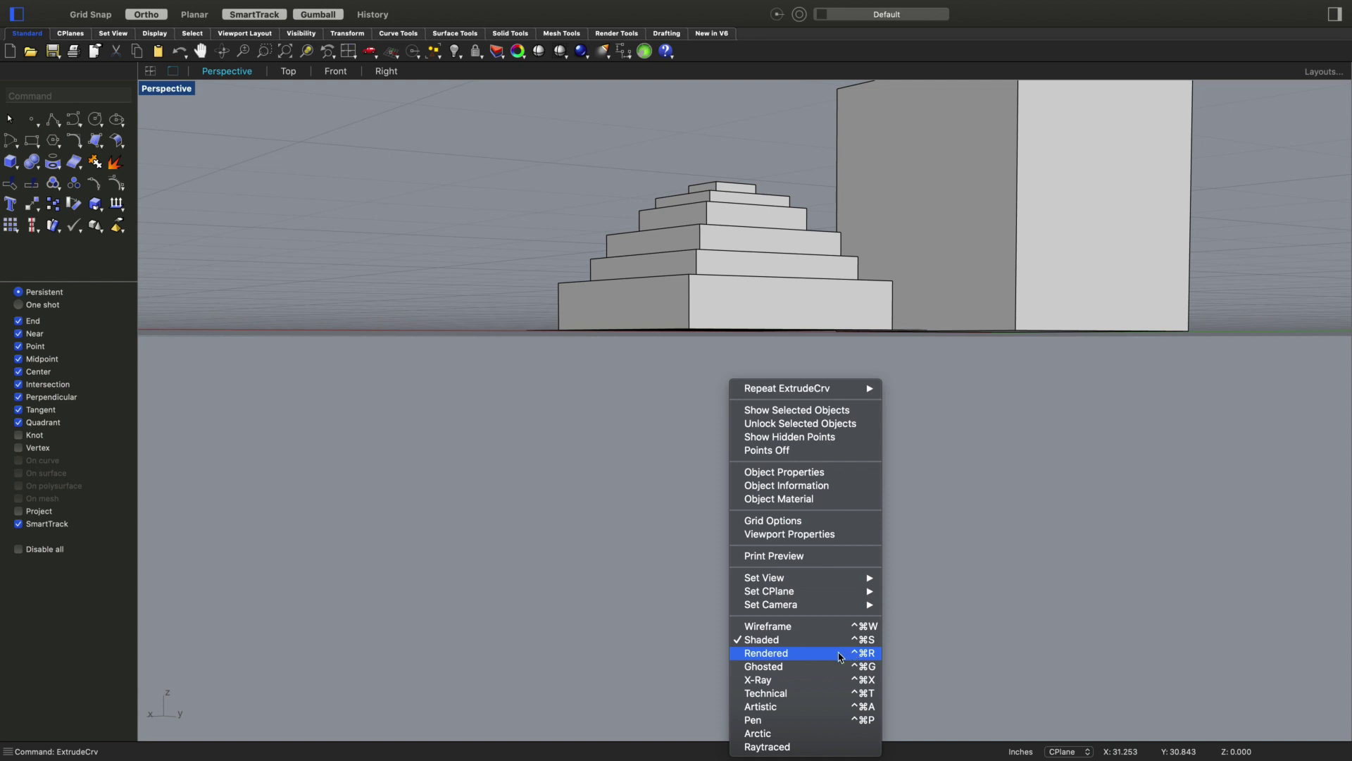
click(838, 681)
Combine all the extruded blocks of the stepped pyramid into one solid with BooleanUnion
right_drag(640, 369, 743, 399)
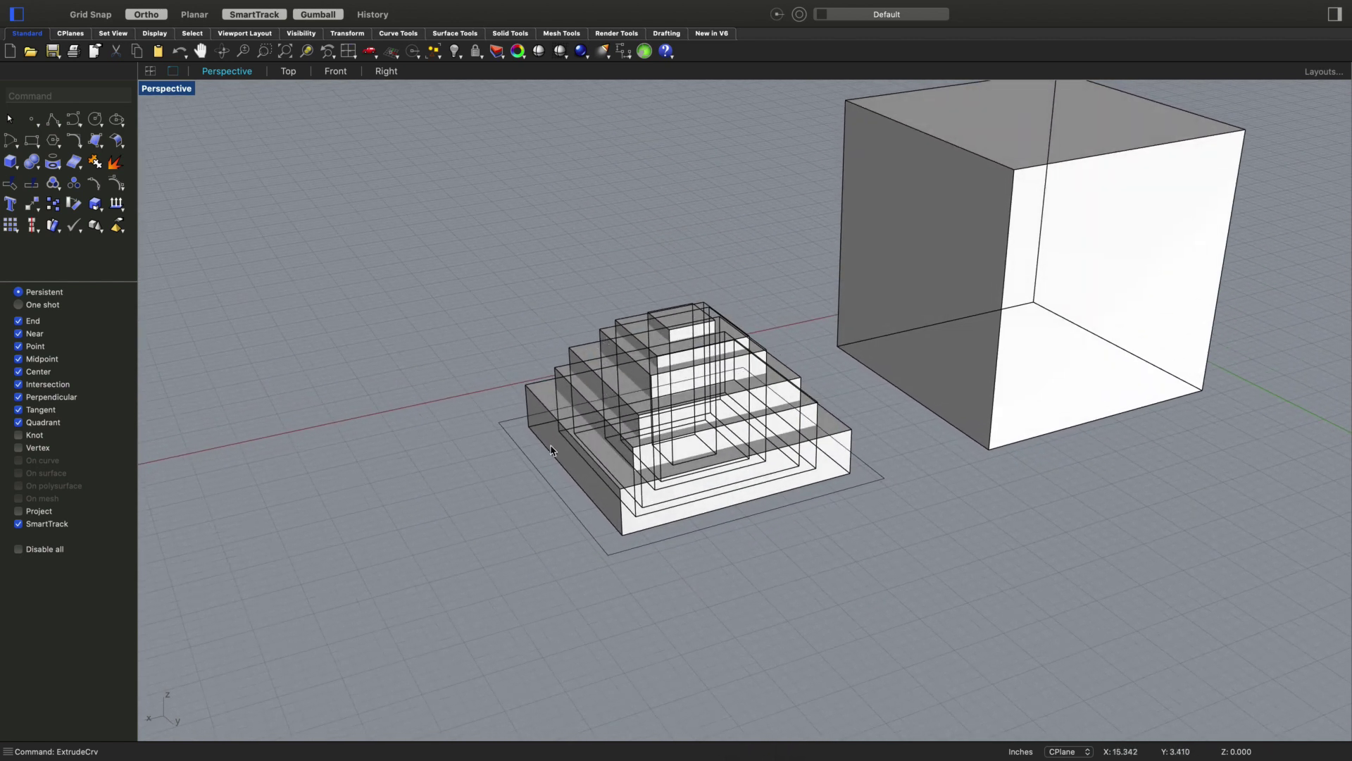
right_drag(843, 540, 819, 533)
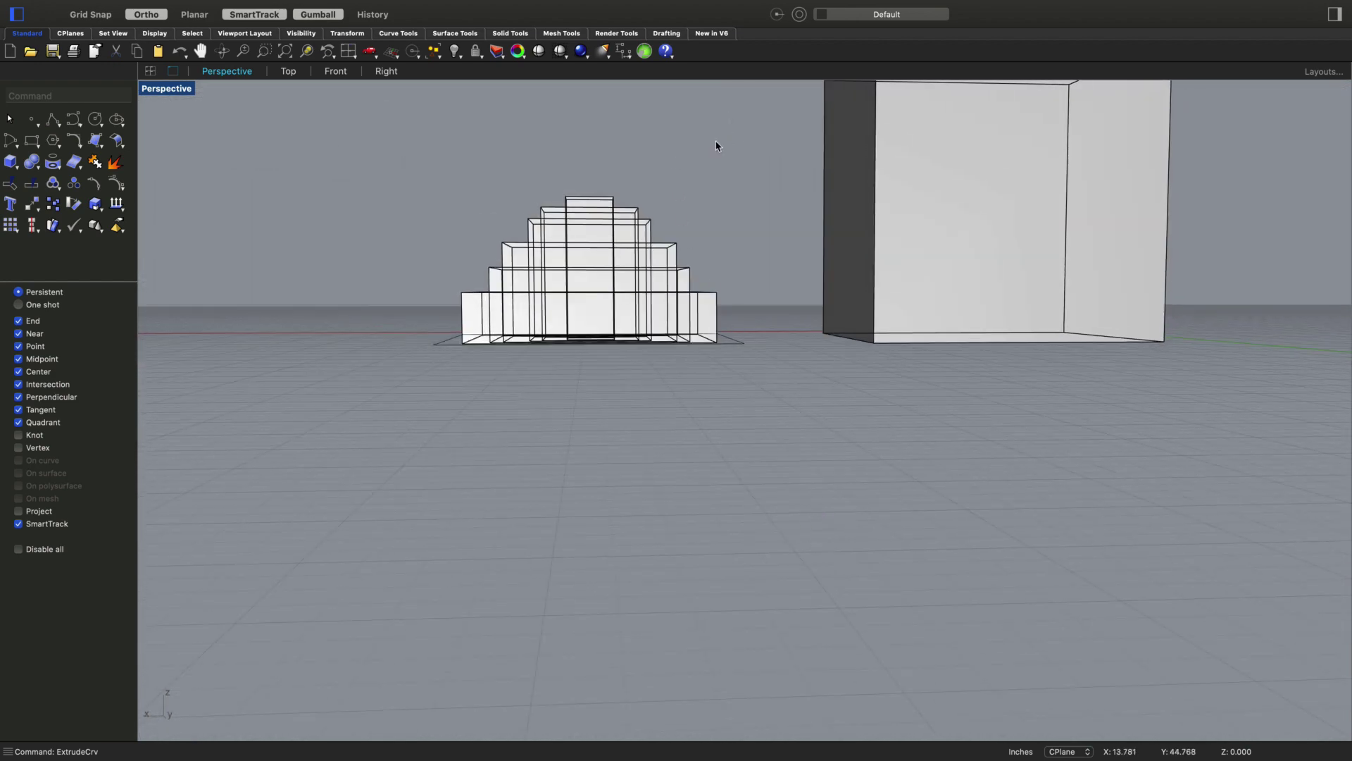
click(32, 164)
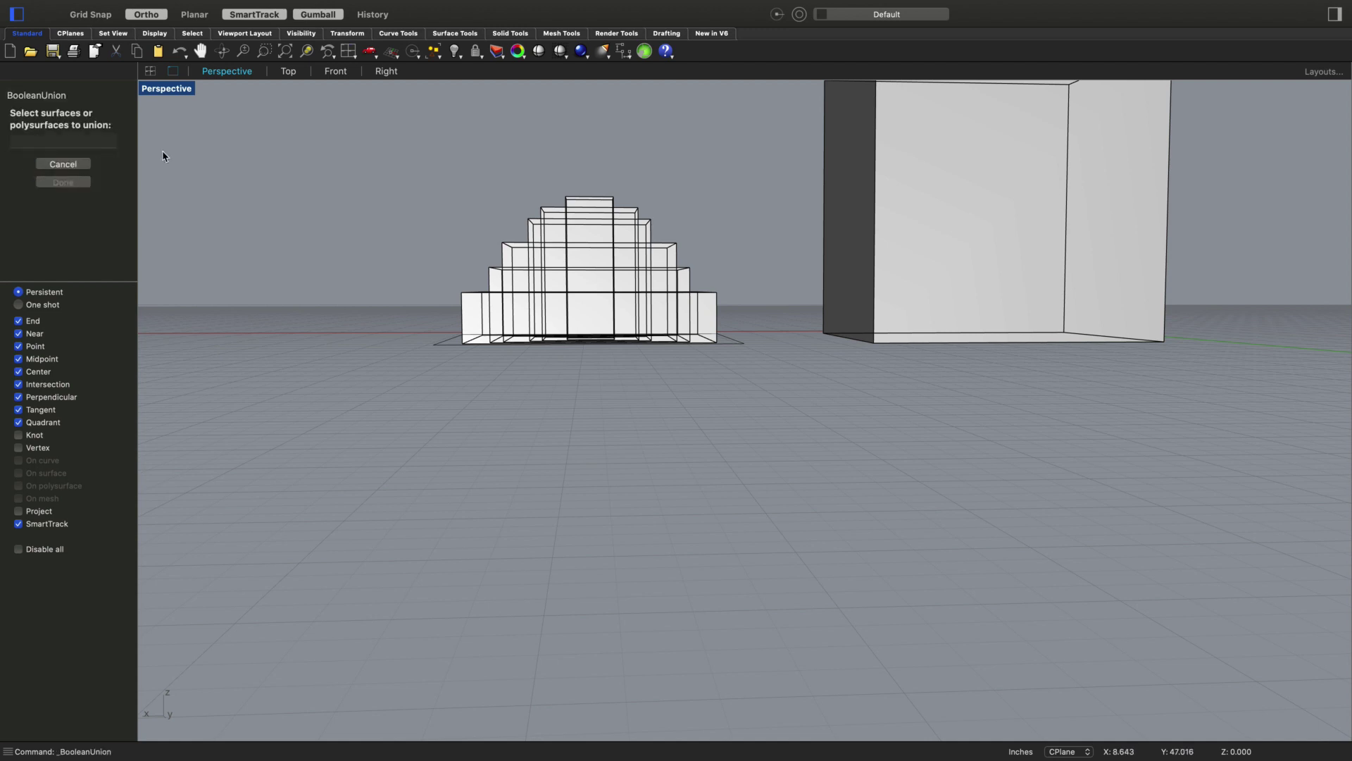
drag(740, 141, 410, 308)
key(Return)
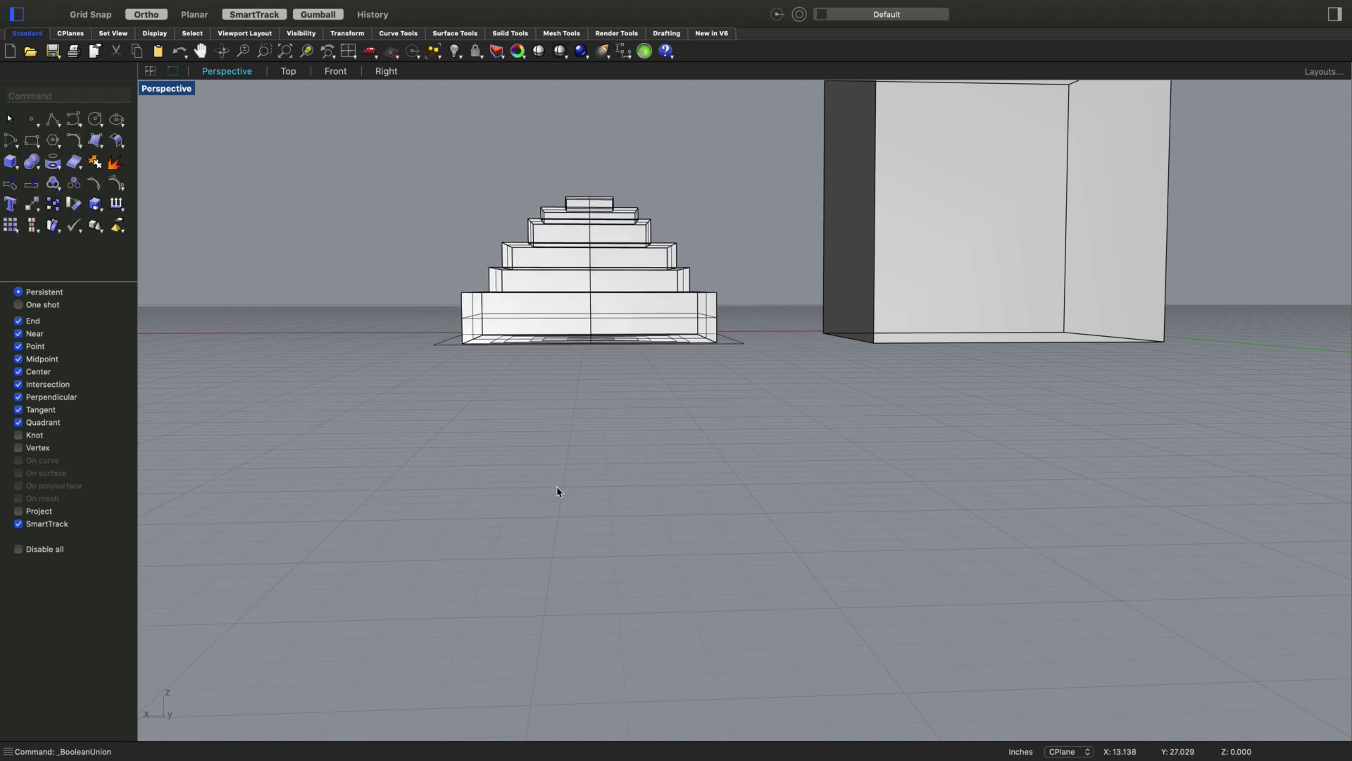
Select the stepped pyramid to check that it is a single object, and clear the selection
mouse_move(535, 439)
right_down()
mouse_move(564, 462)
mouse_move(524, 456)
right_up()
click(547, 321)
click(533, 540)
right_drag(438, 528, 502, 547)
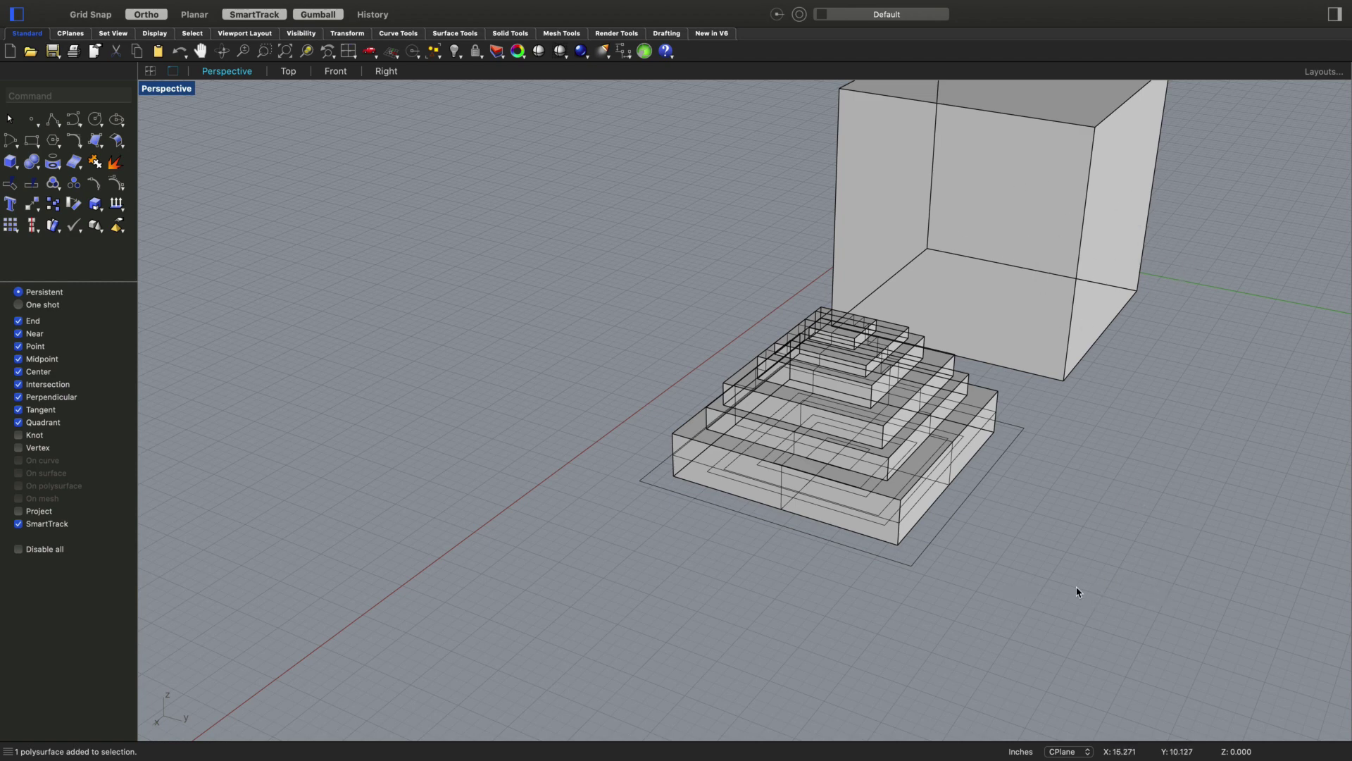
Hide the 6-inch cube so that only the stepped pyramid and its base squares are shown
right_drag(1113, 417, 1064, 417)
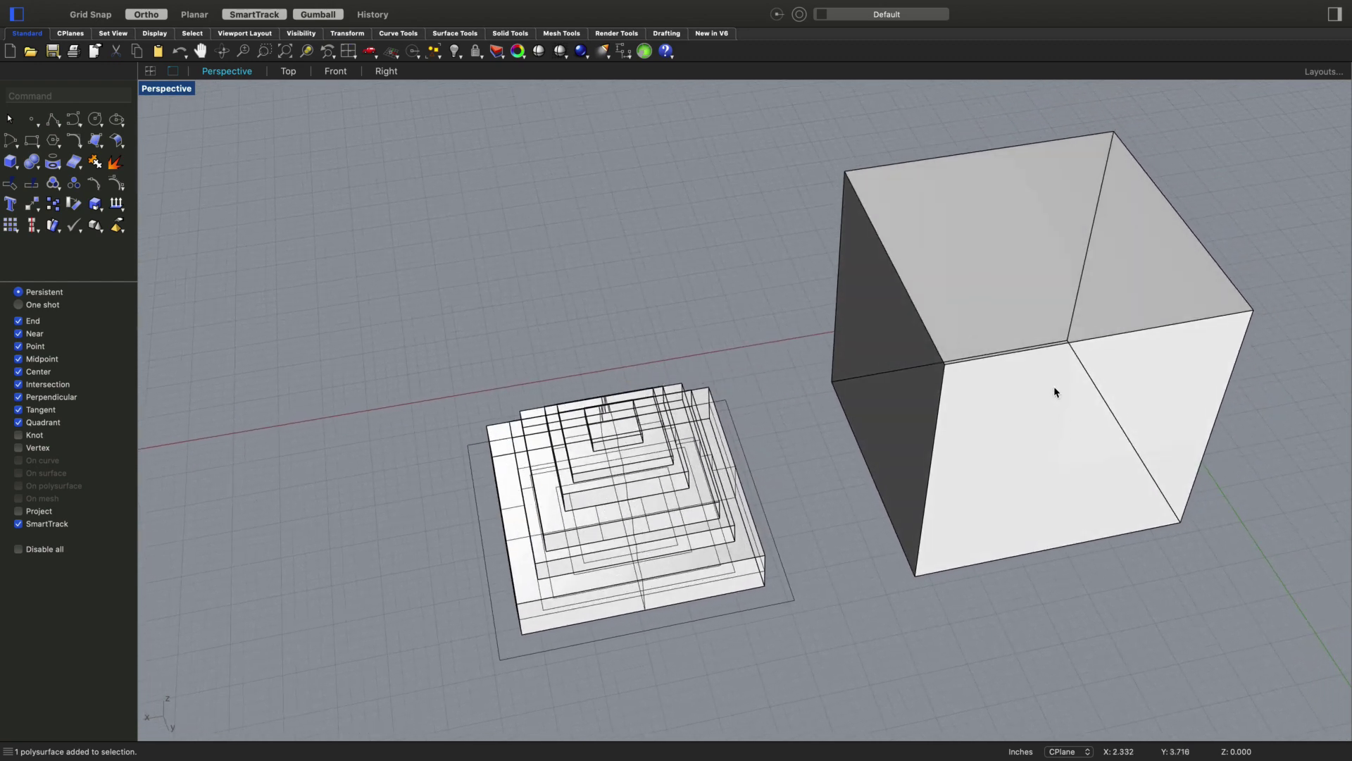
click(1023, 311)
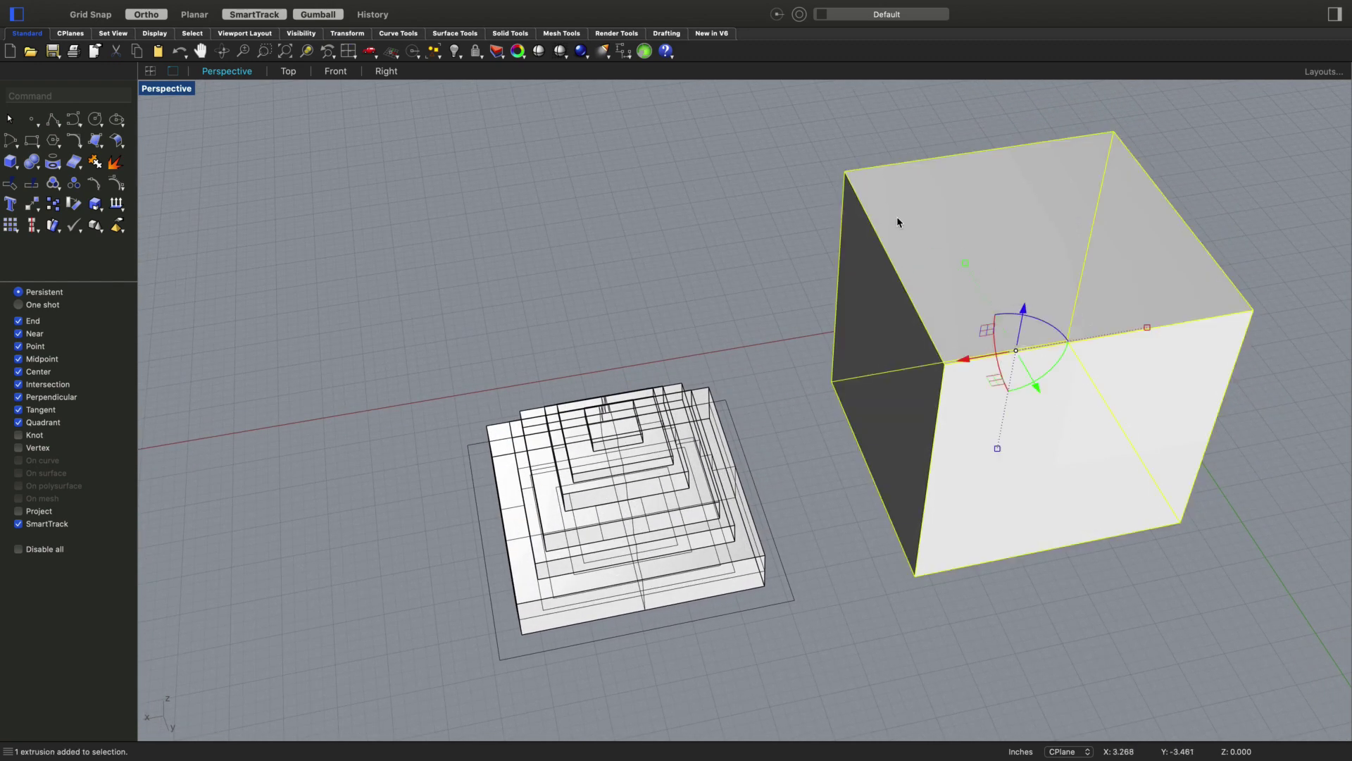
click(456, 51)
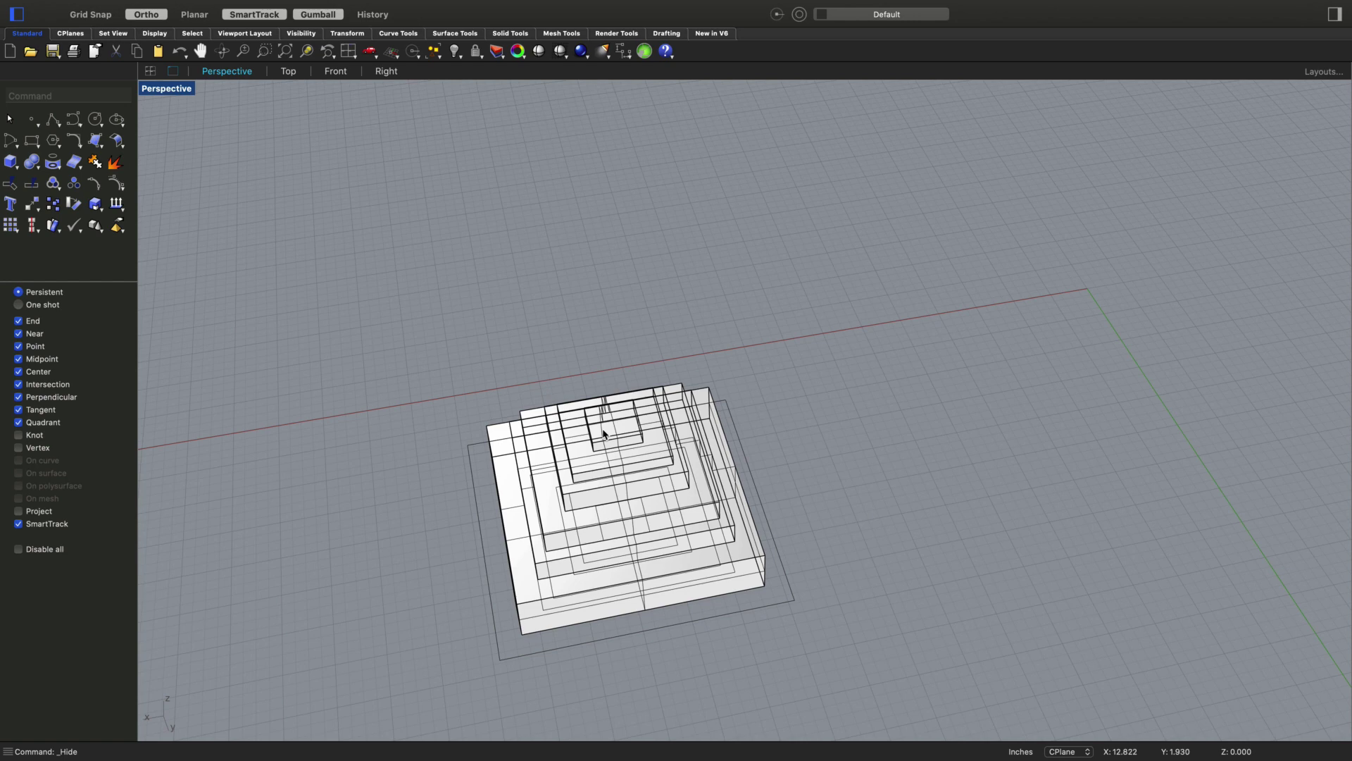
Hide the merged stepped pyramid, leaving only the nested base squares in view
right_drag(814, 572, 821, 543)
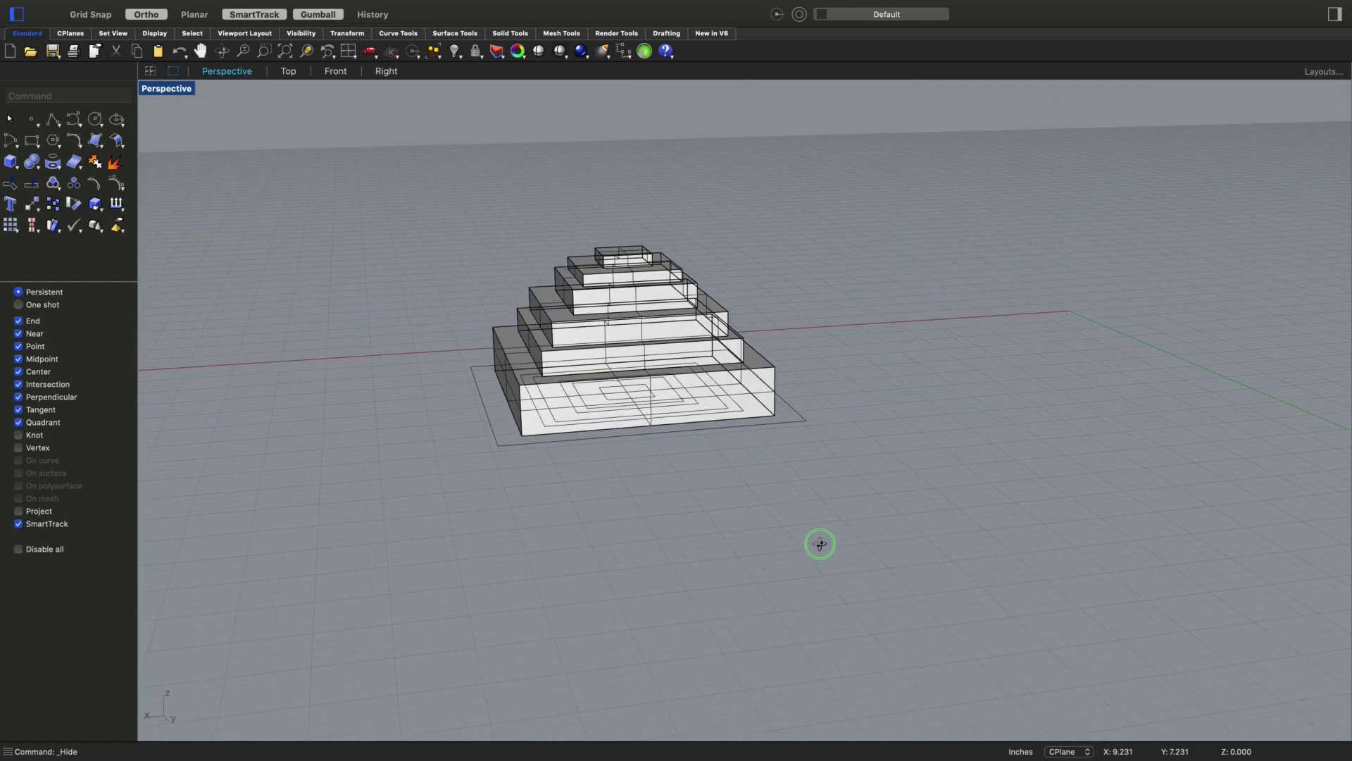
right_drag(693, 538, 709, 589)
click(708, 581)
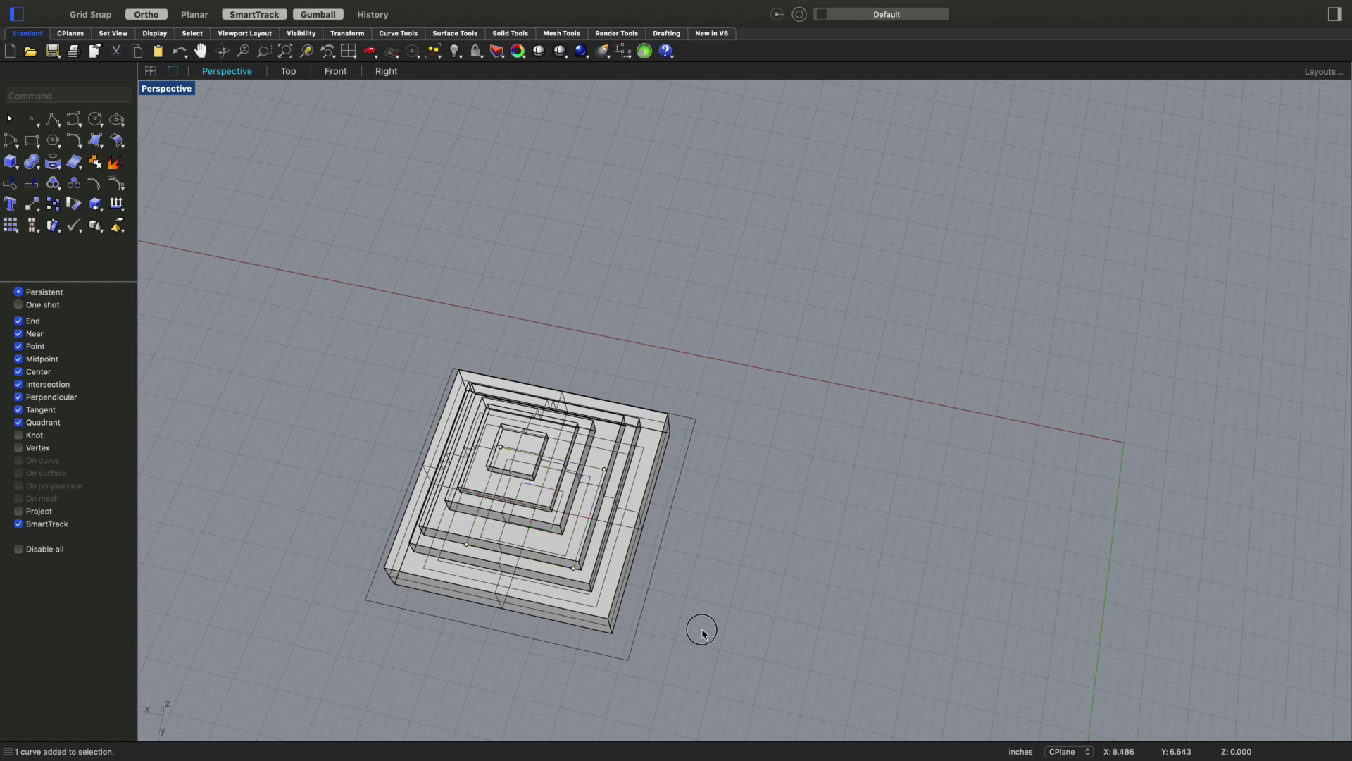
click(608, 605)
right_drag(873, 688, 724, 627)
click(886, 662)
click(806, 474)
key(super+h)
Delete all the nested squares inside the outermost one, keeping only the outer square
right_drag(955, 600, 896, 601)
right_drag(596, 592, 896, 564)
click(911, 552)
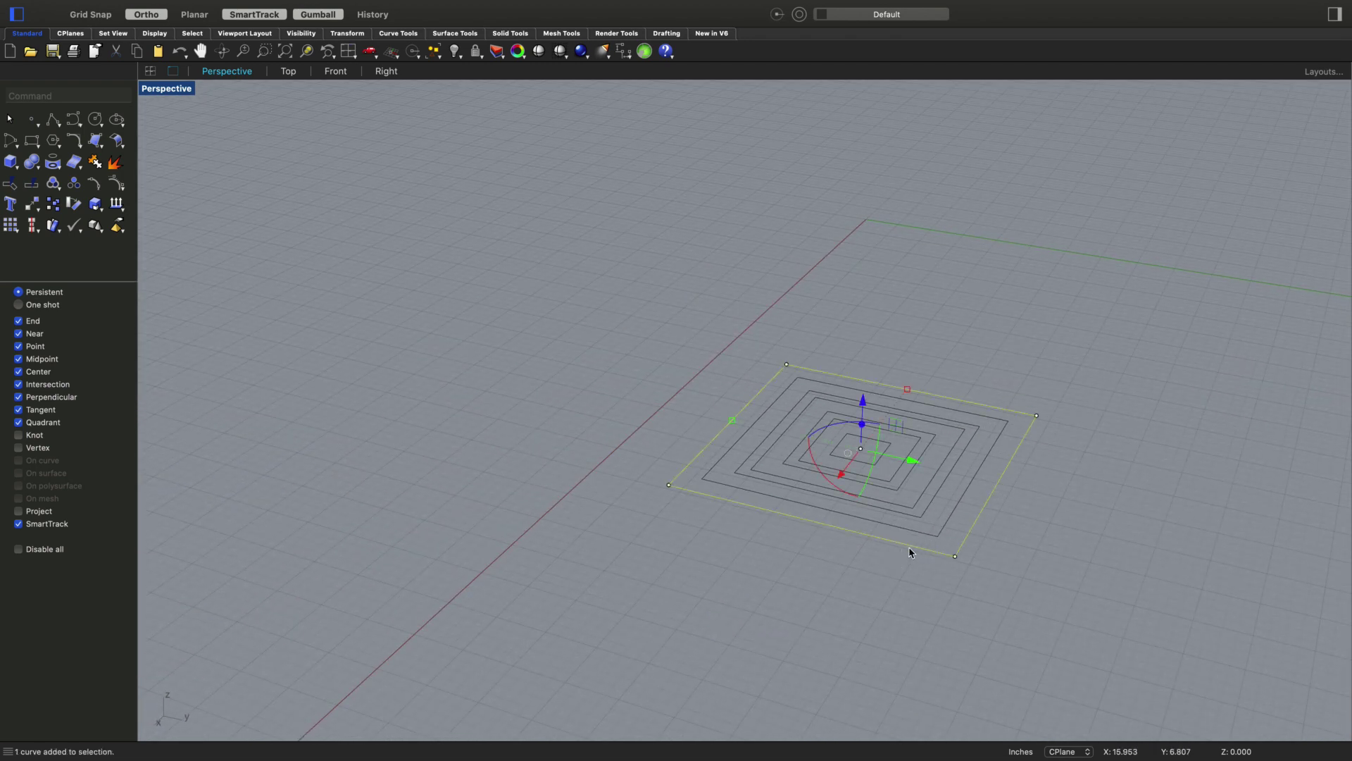
click(867, 610)
drag(975, 478, 924, 471)
click(959, 471)
drag(849, 490, 810, 465)
key(Delete)
click(877, 470)
key(Delete)
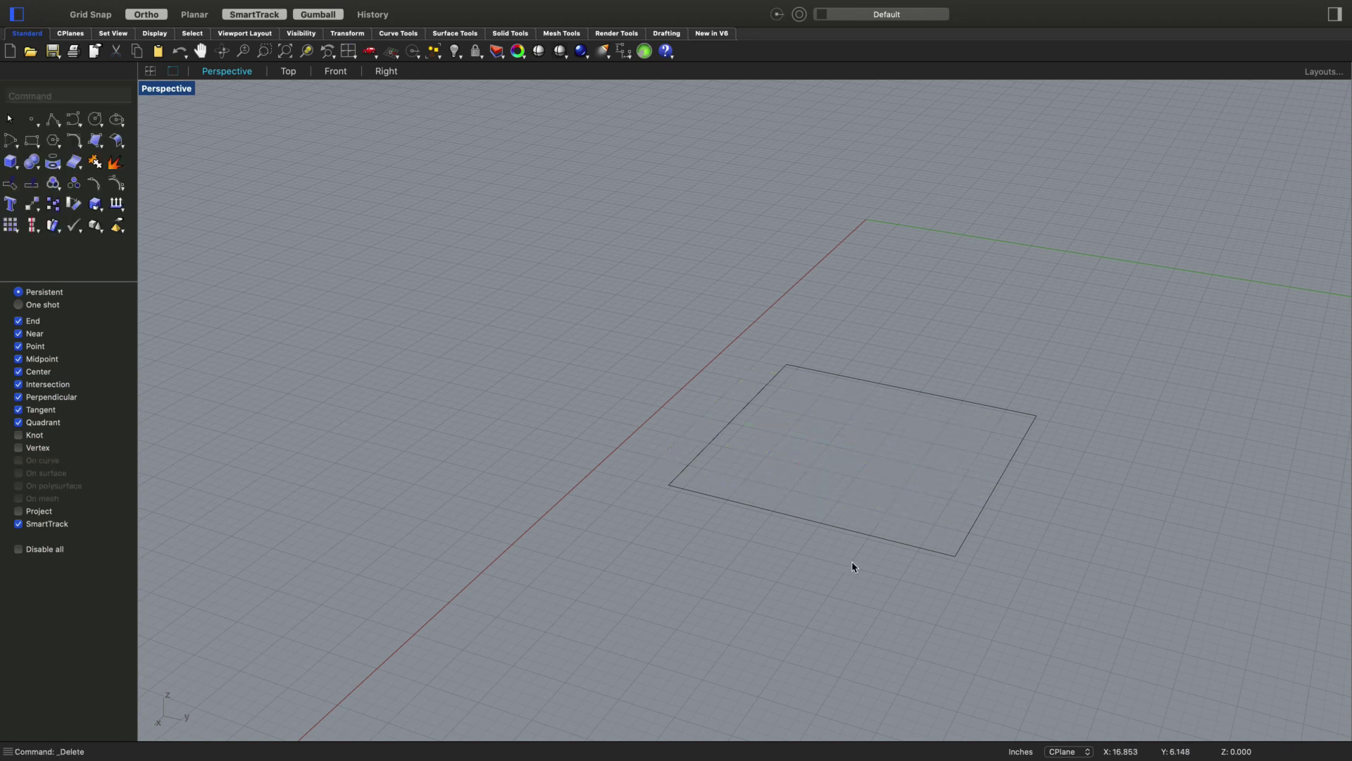
In the Right view, draw a closed triangular polyline from the square's end point nearest the origin, 3 inches up, to the base midpoint and back
click(923, 549)
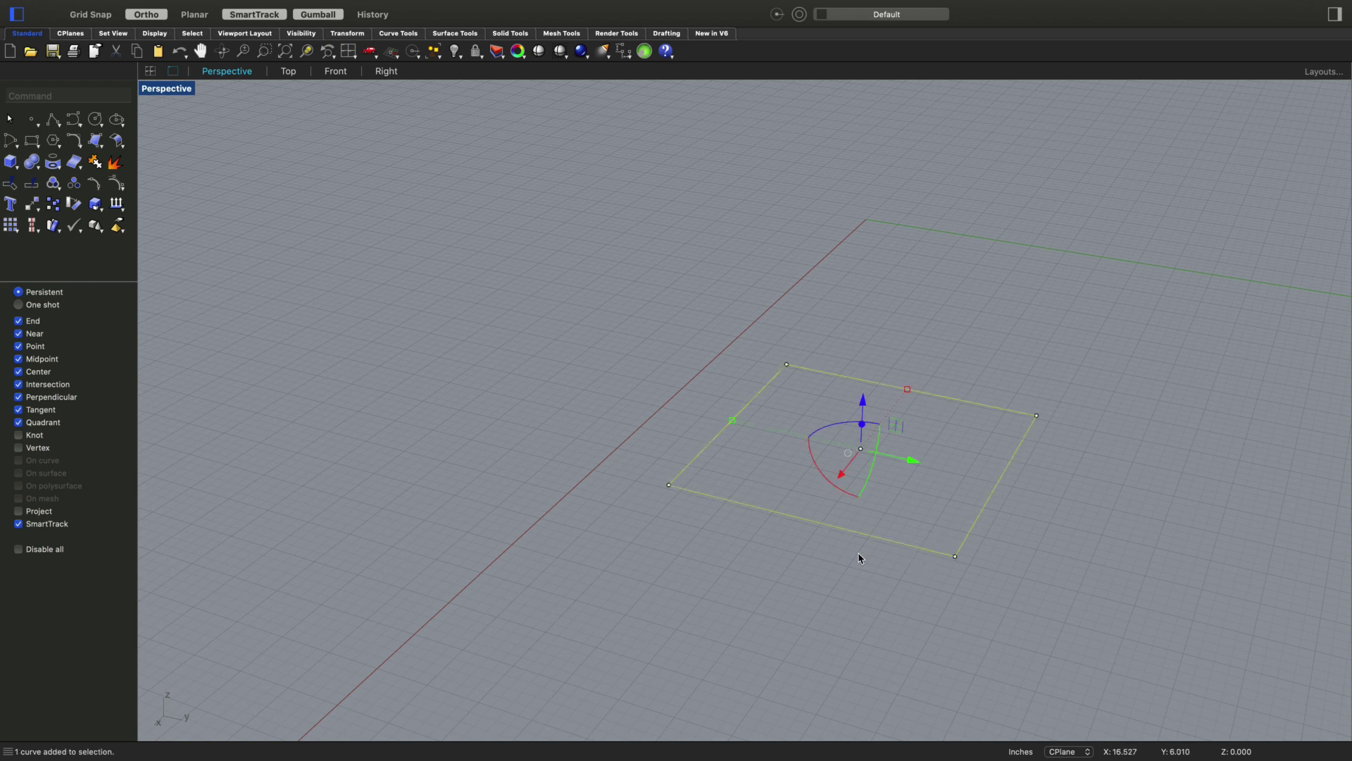
click(386, 71)
scroll(700, 635, right, 10)
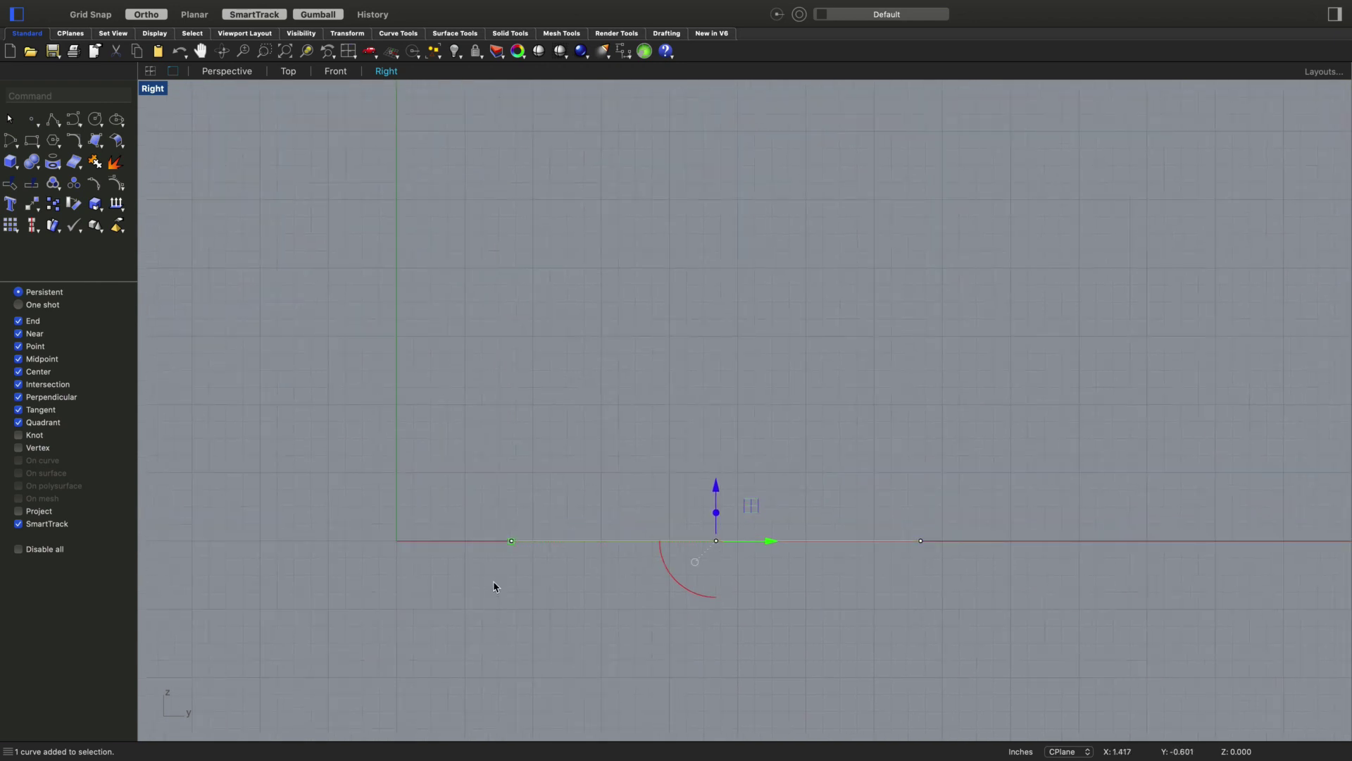
text(Poly)
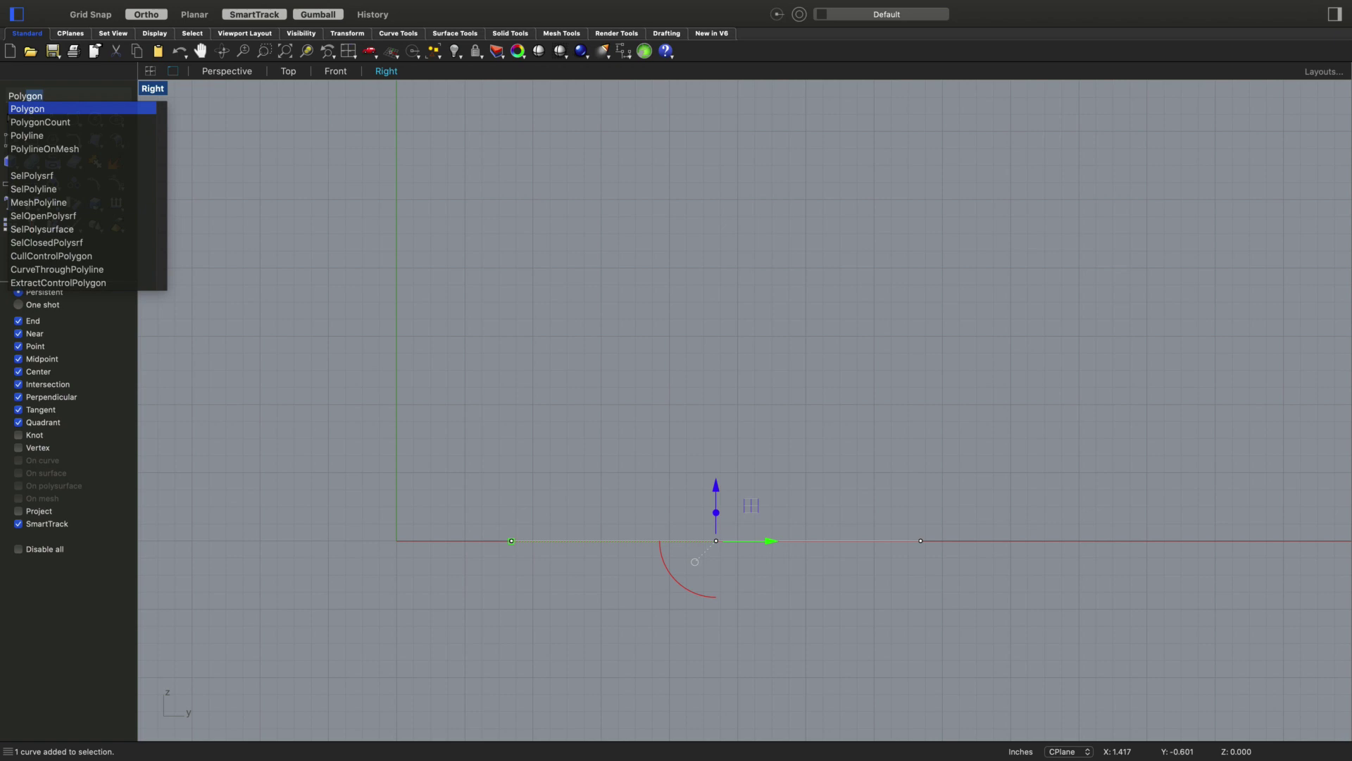
text(l)
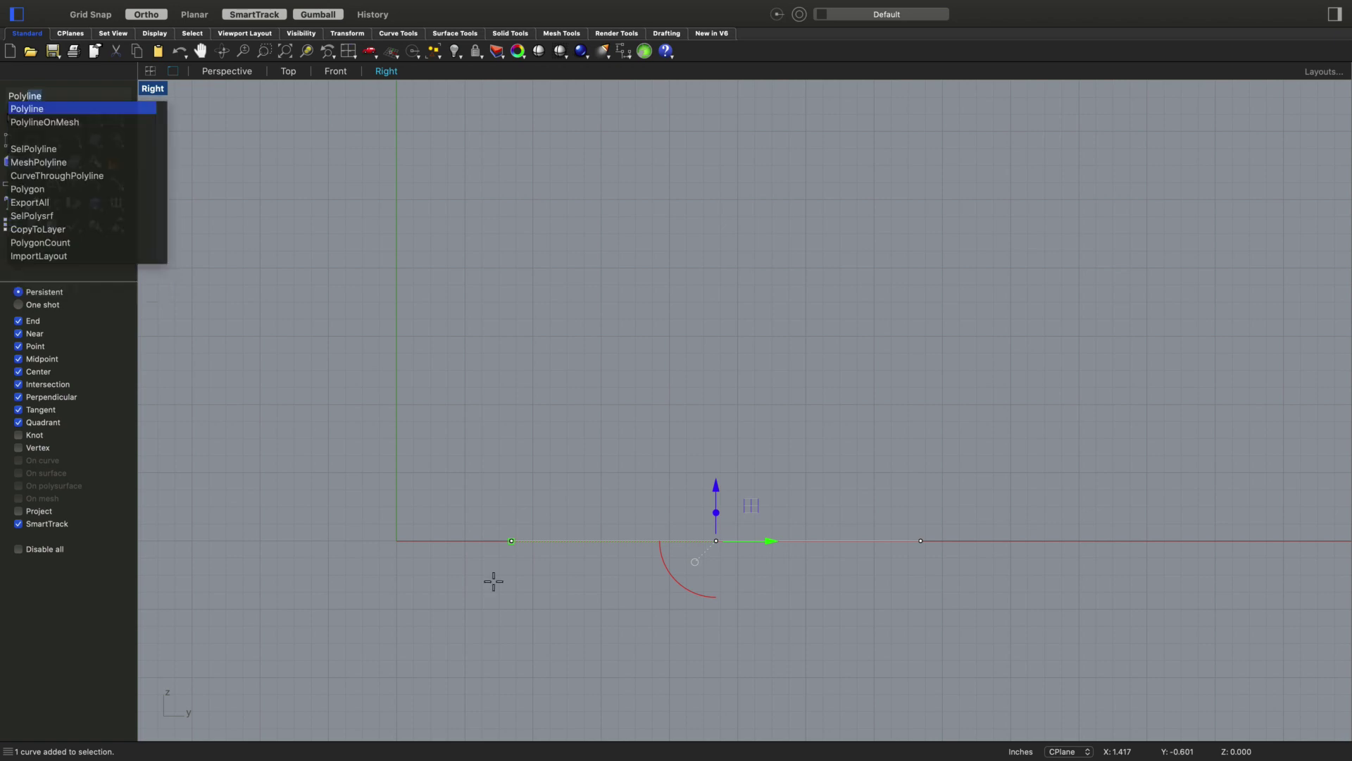
key(Return)
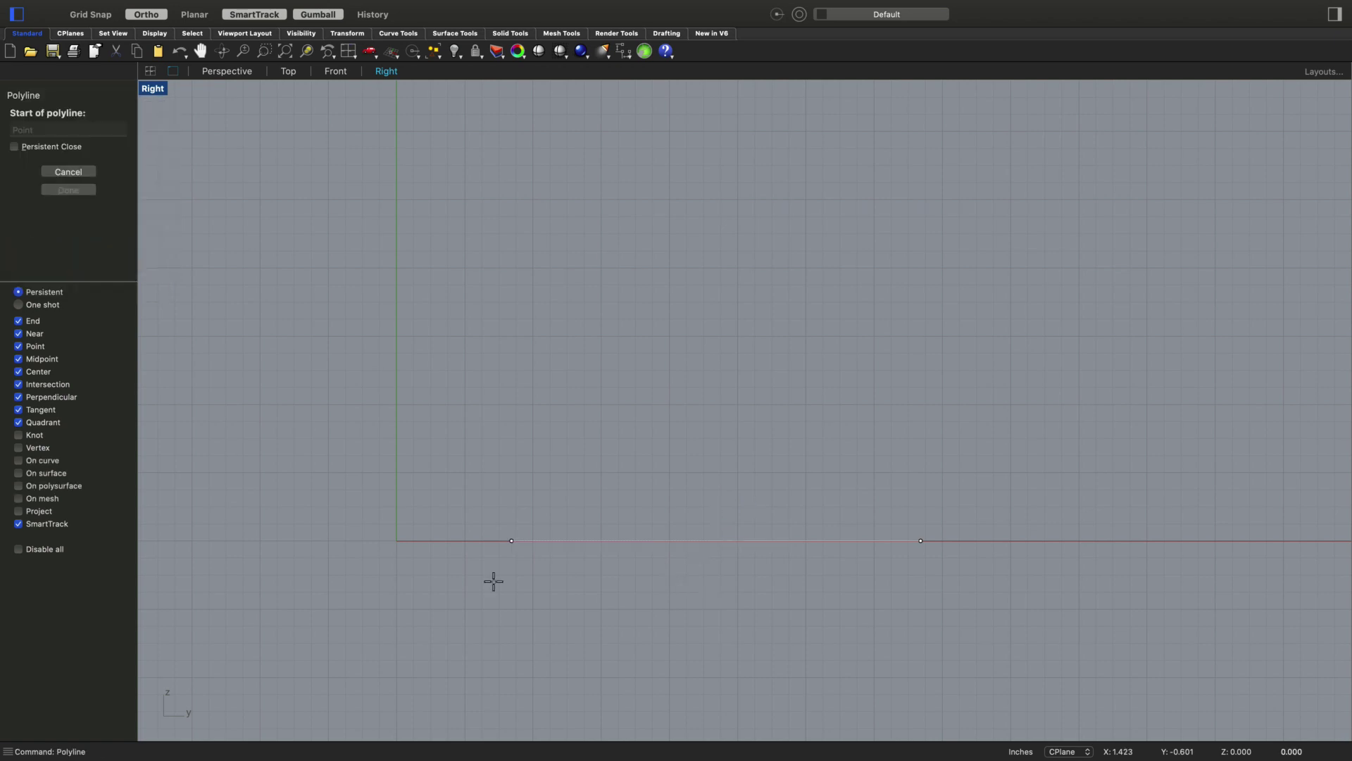
click(512, 540)
text(3)
key(Return)
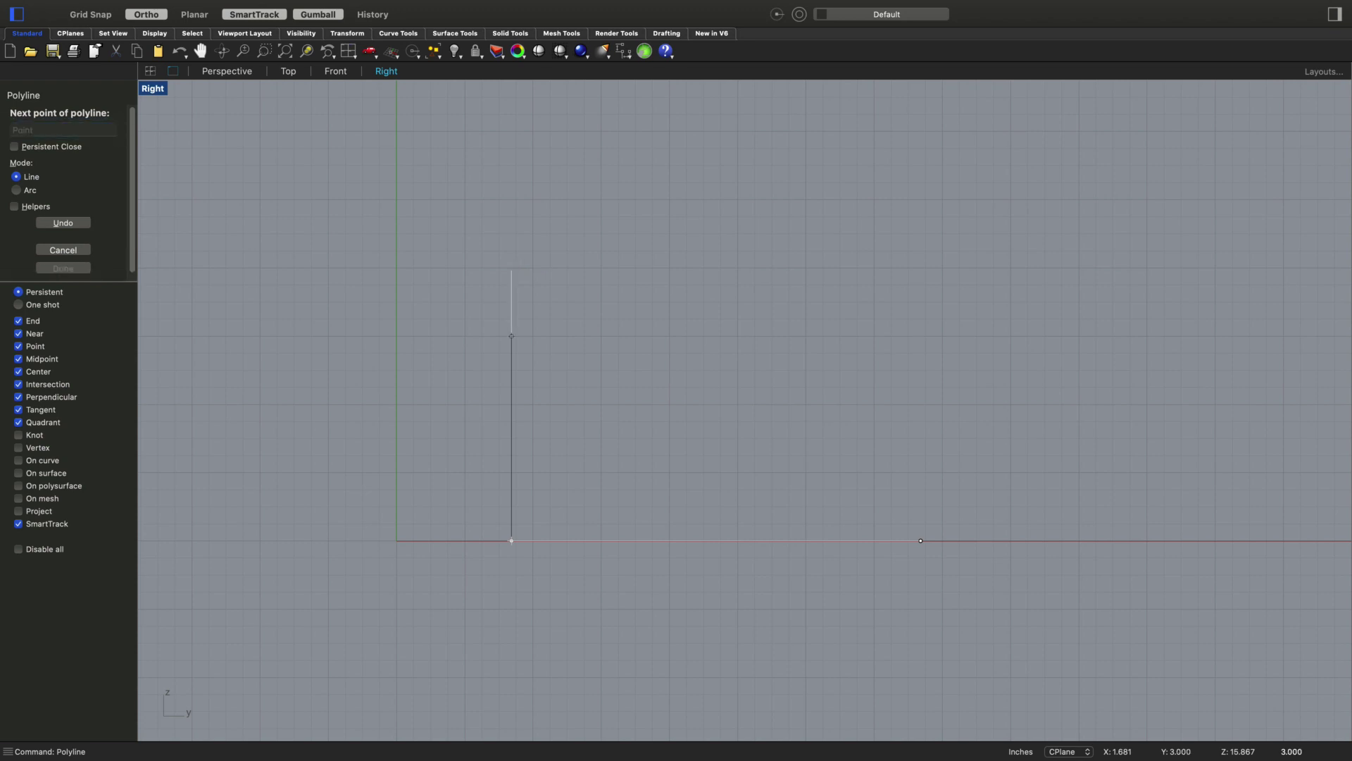
click(422, 282)
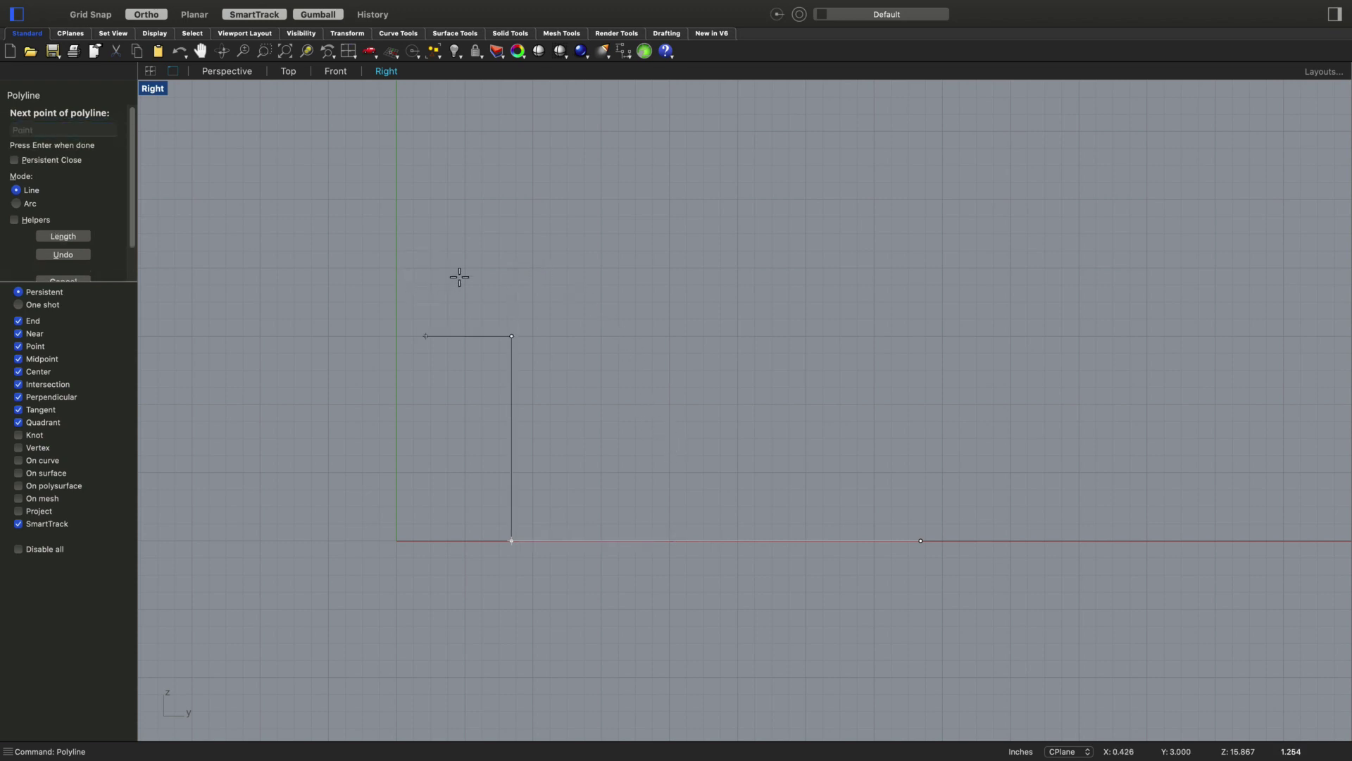
click(713, 540)
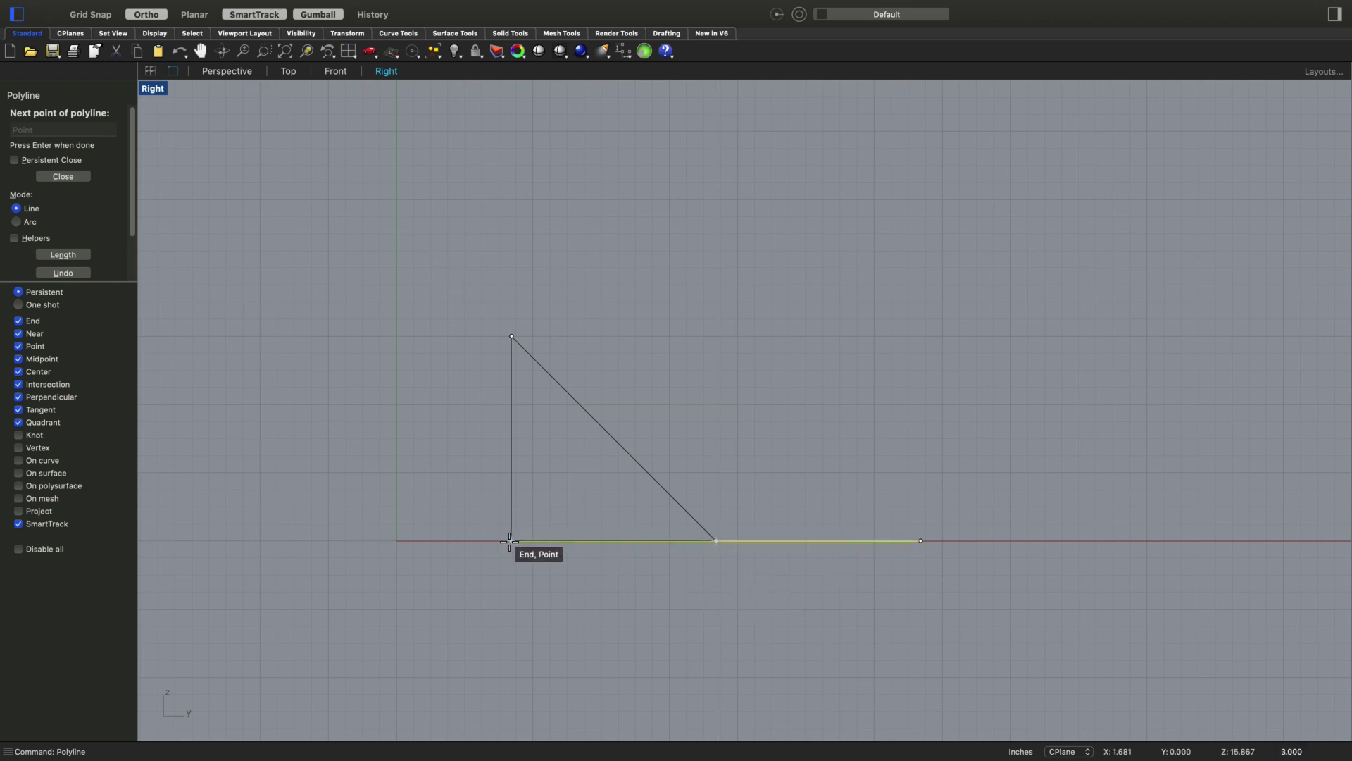
click(512, 541)
key(Escape)
Extrude the triangle in the Perspective view into a solid prism 6 inches long across the square
click(588, 415)
click(222, 73)
mouse_move(749, 611)
right_down()
mouse_move(637, 619)
mouse_move(803, 606)
mouse_move(774, 614)
right_up()
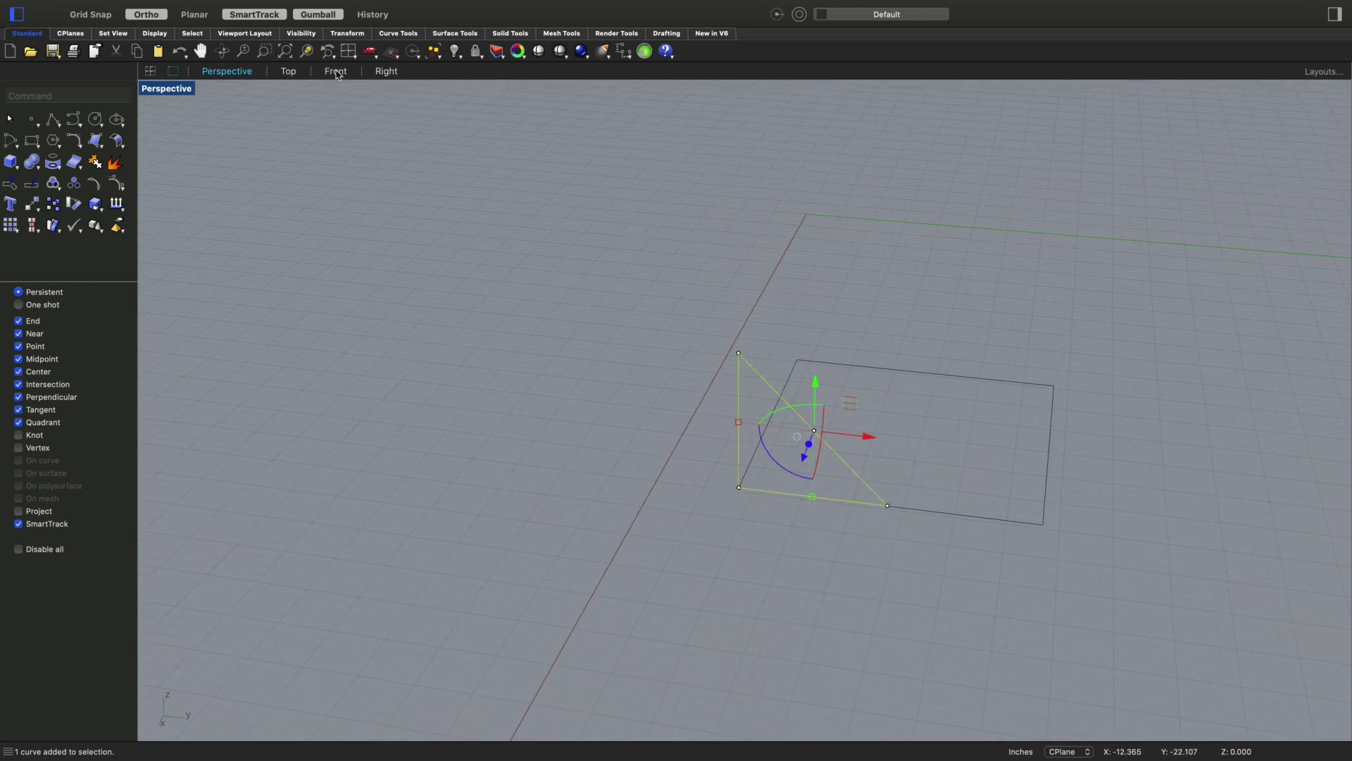
mouse_move(484, 388)
right_down()
mouse_move(438, 383)
mouse_move(471, 392)
right_up()
text(Ex)
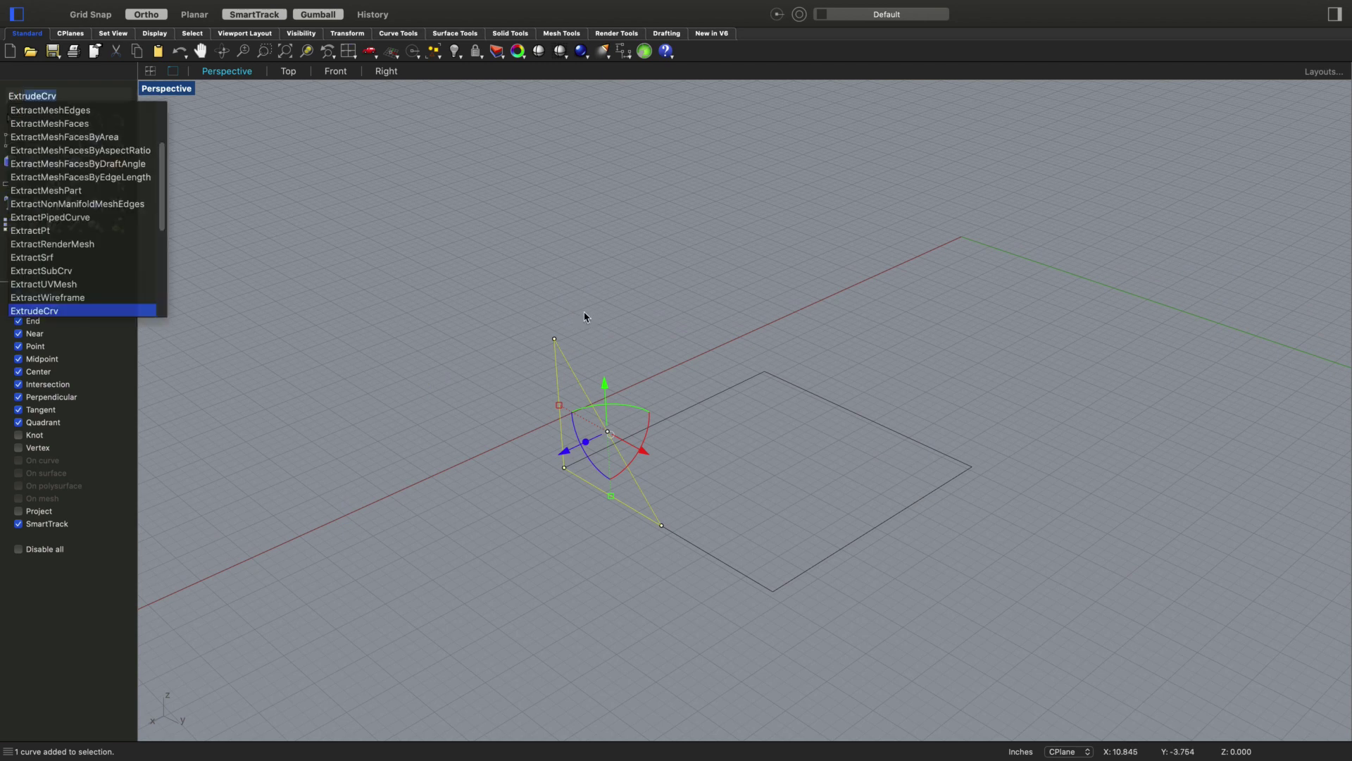
text(tr)
key(Return)
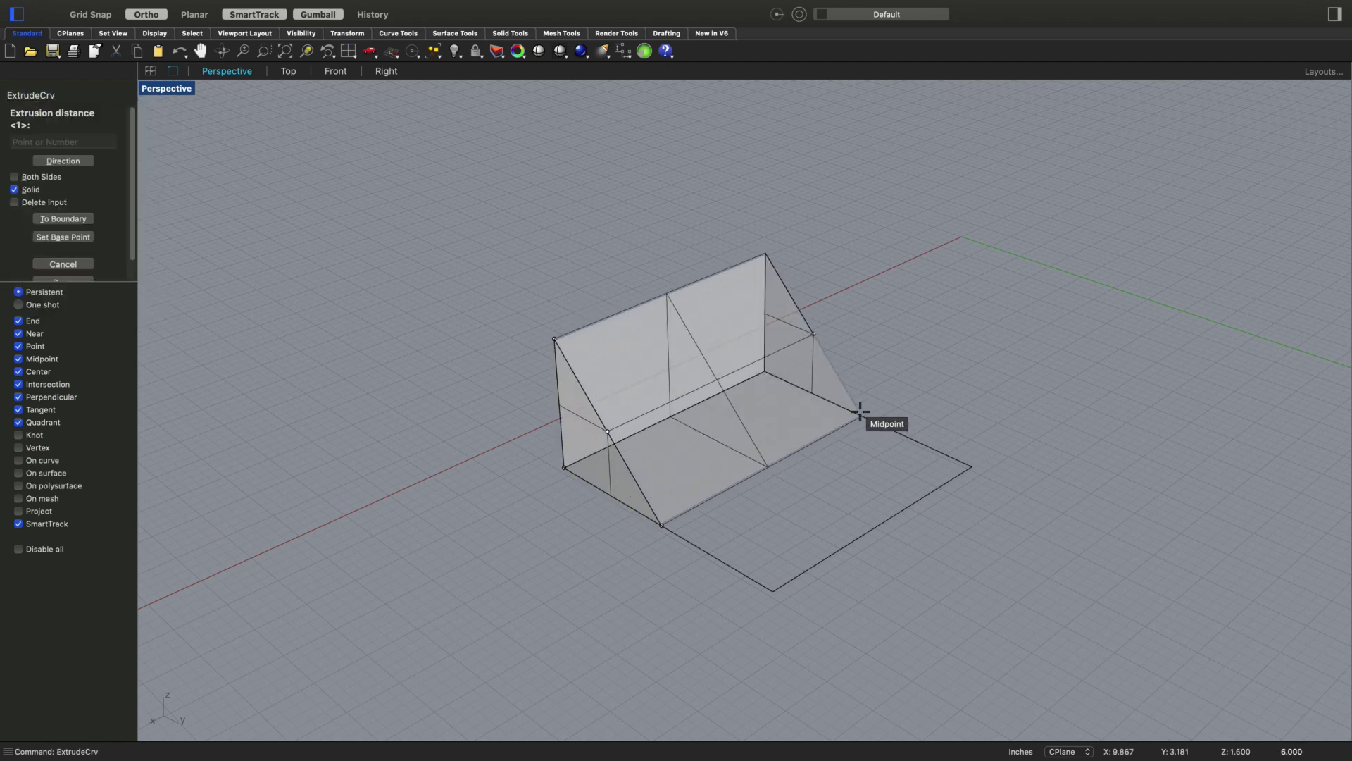
click(860, 411)
click(550, 620)
right_drag(550, 620, 597, 586)
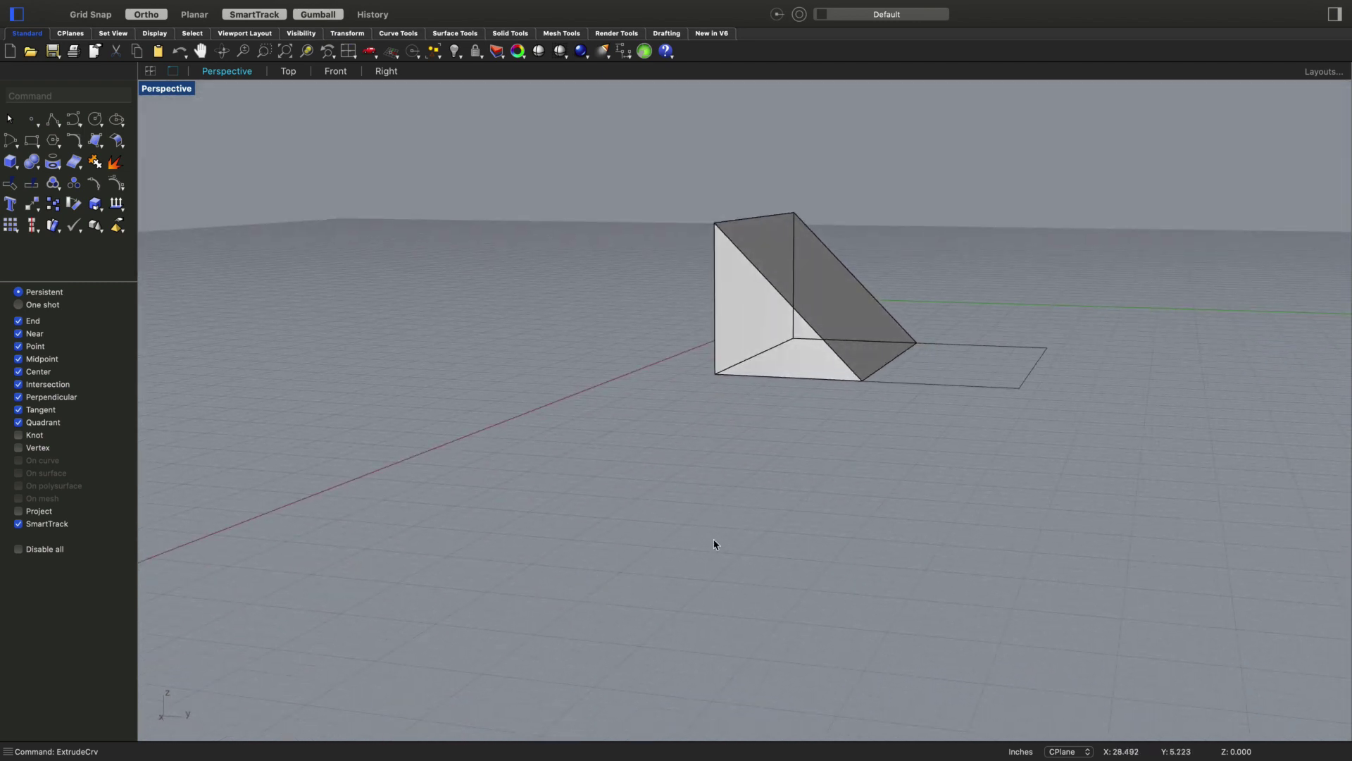
Mirror a copy of the triangular prism across the square's center line, starting the mirror plane at the base midpoint
click(750, 319)
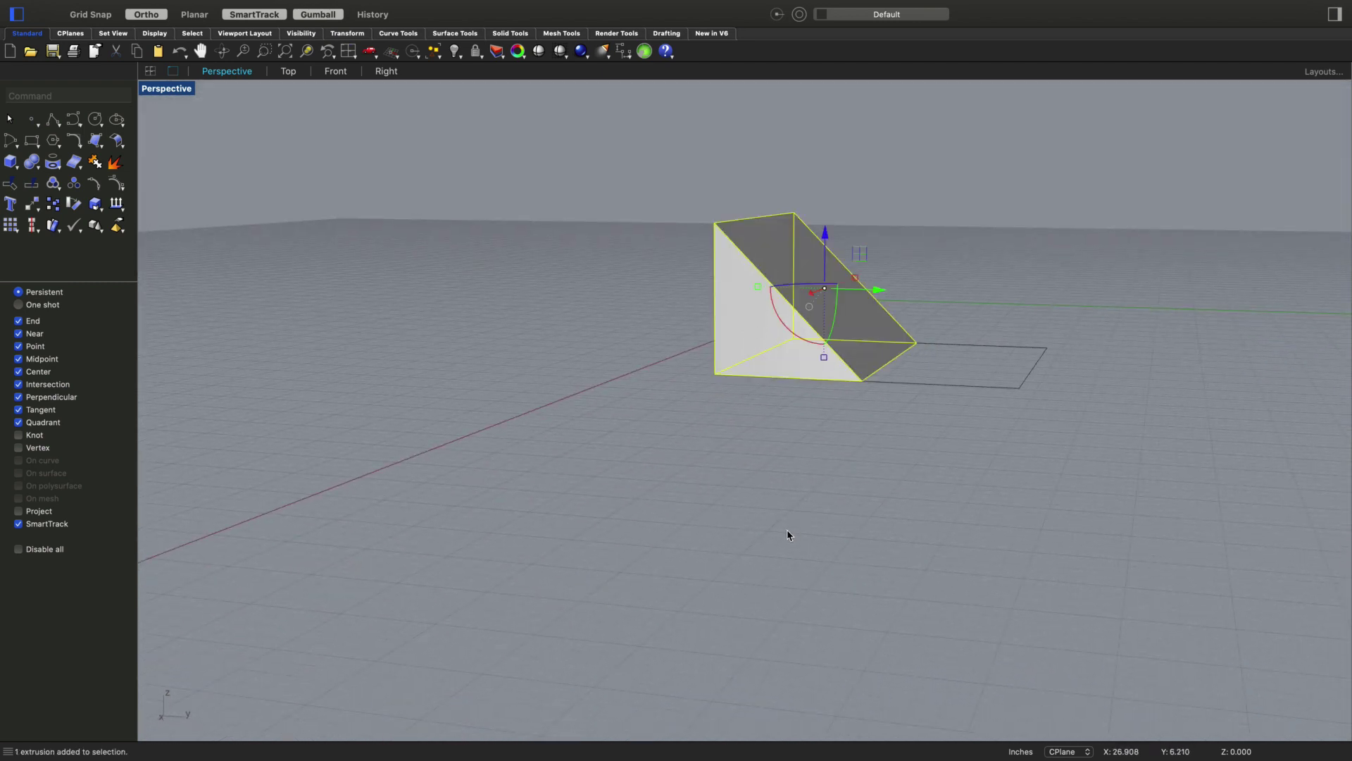
text(mi)
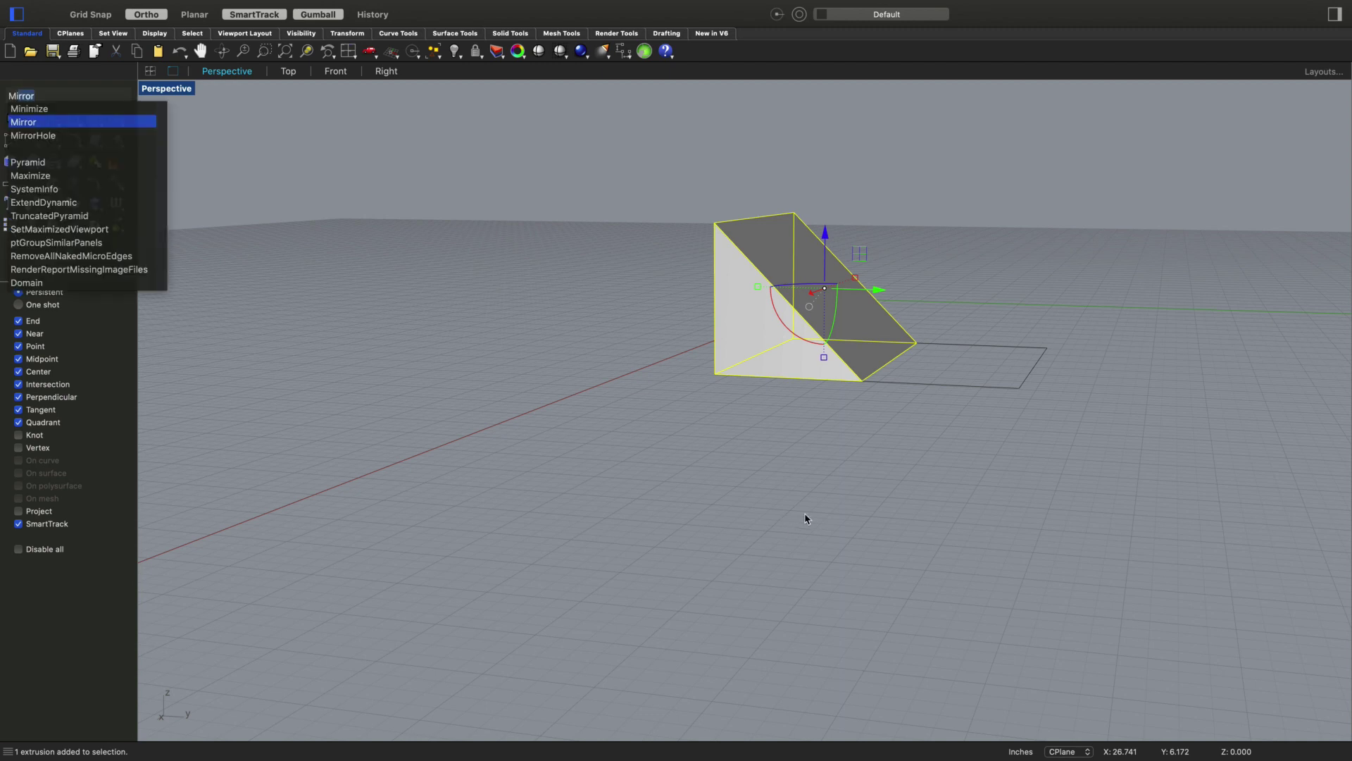
key(Return)
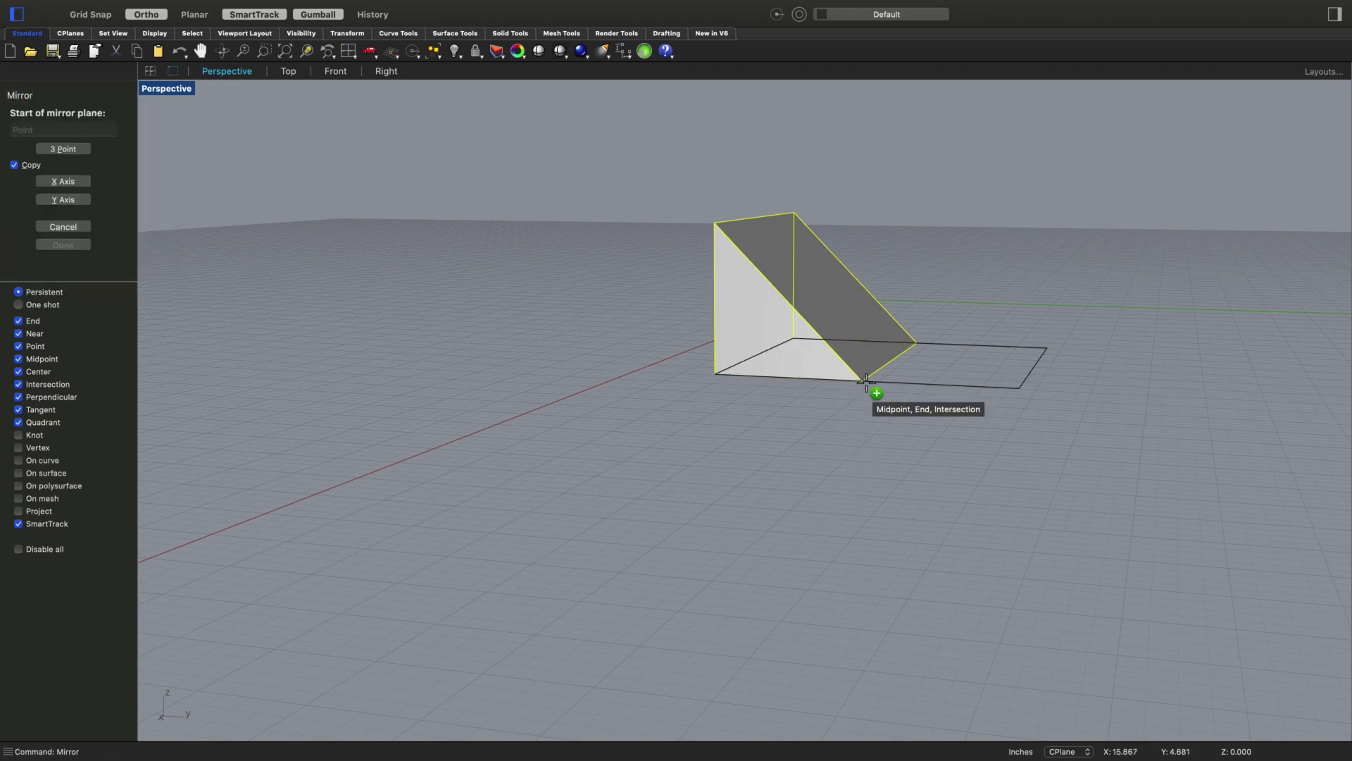
right_drag(846, 434, 839, 458)
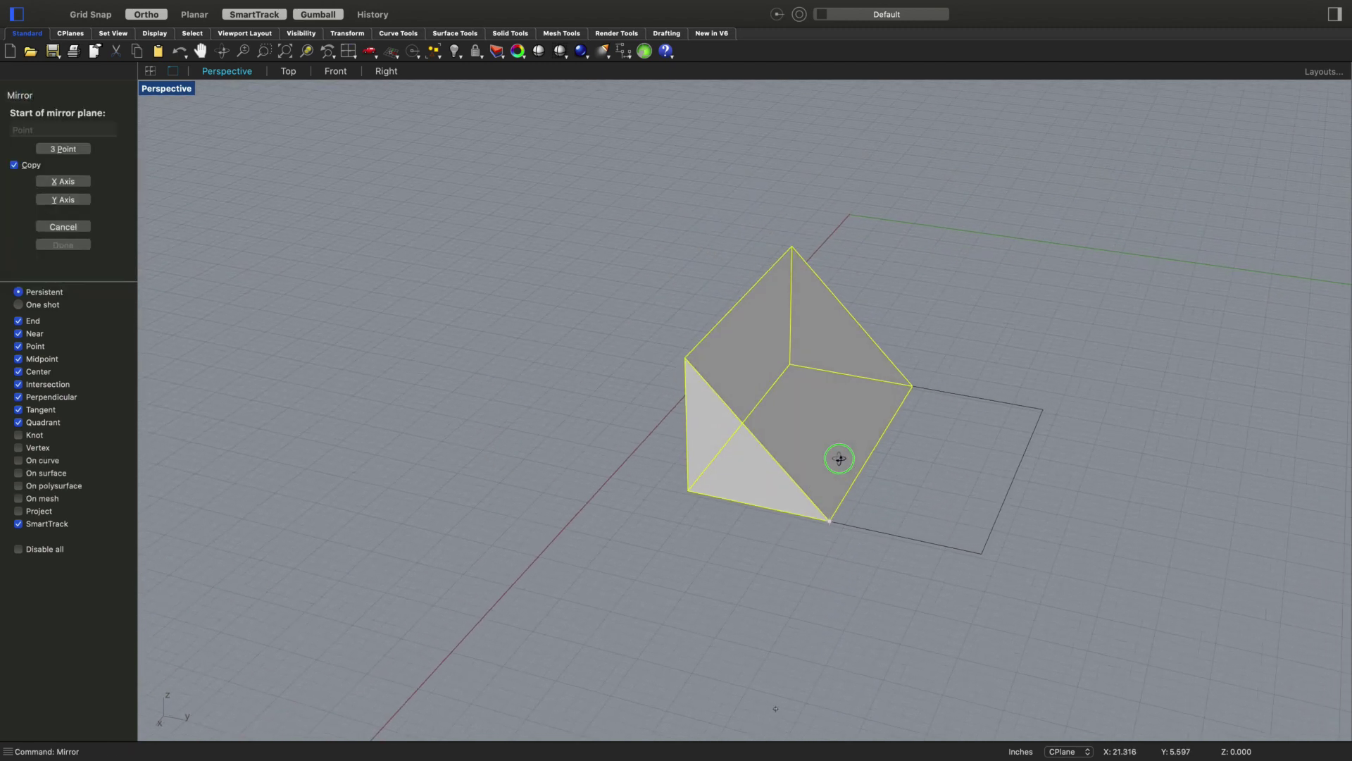
click(831, 519)
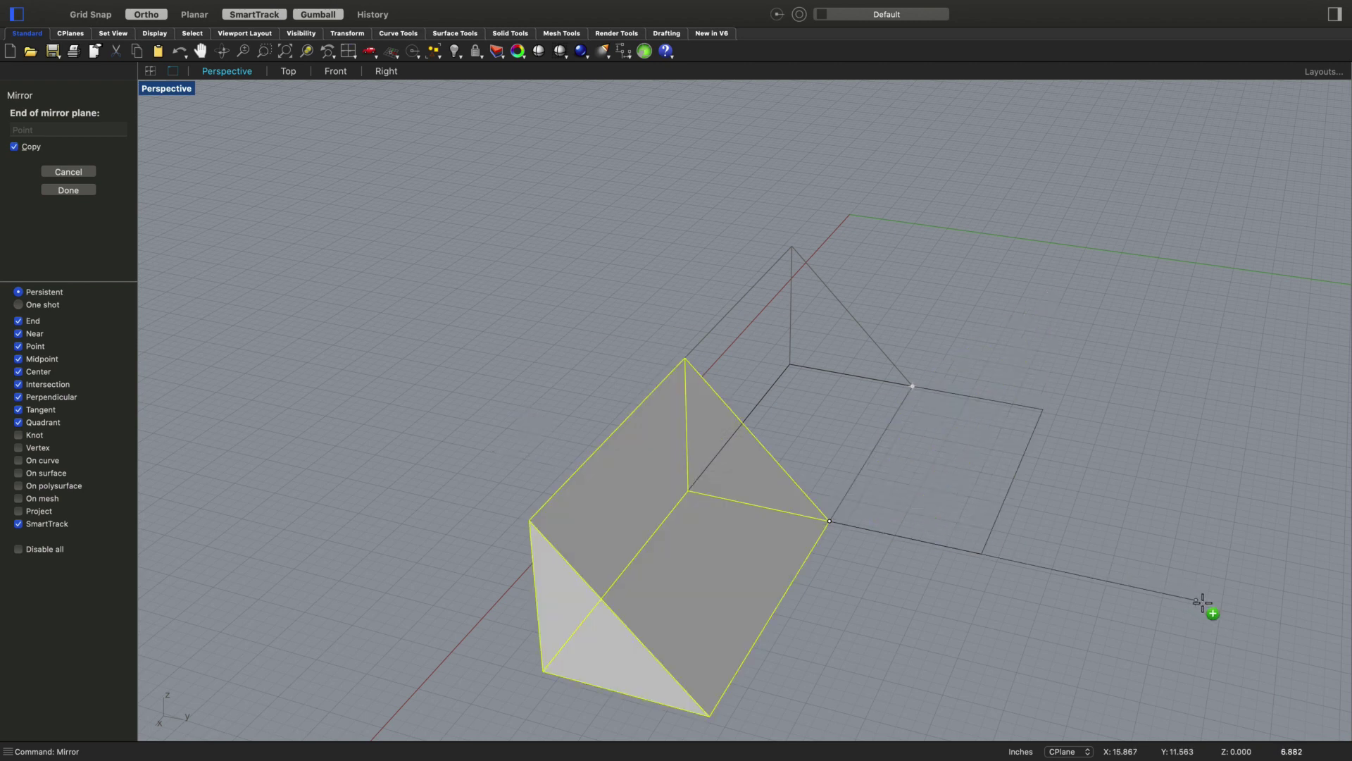
click(982, 268)
click(836, 643)
right_drag(891, 643, 889, 612)
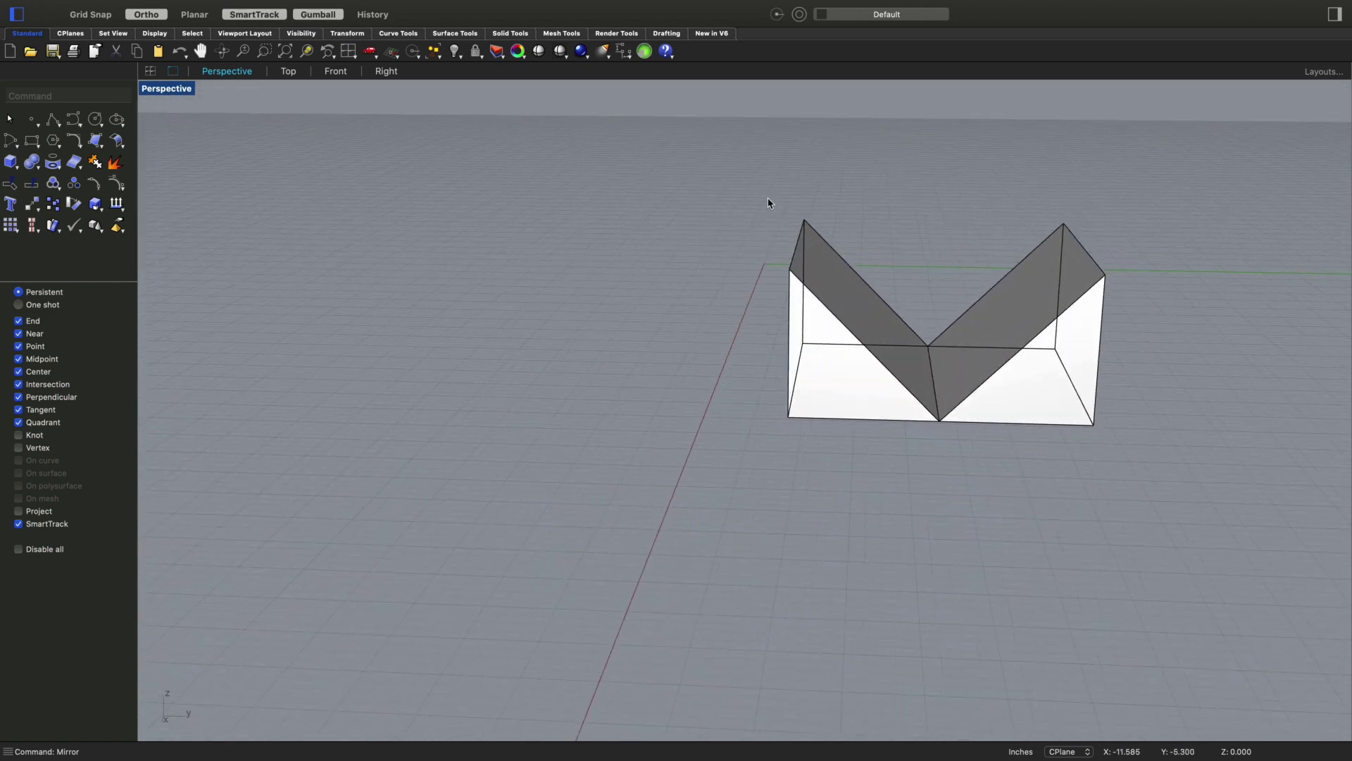
Show the hidden cube and stepped pyramid again, and switch the Perspective viewport to an opaque shaded display
click(455, 51)
right_drag(574, 343, 726, 417)
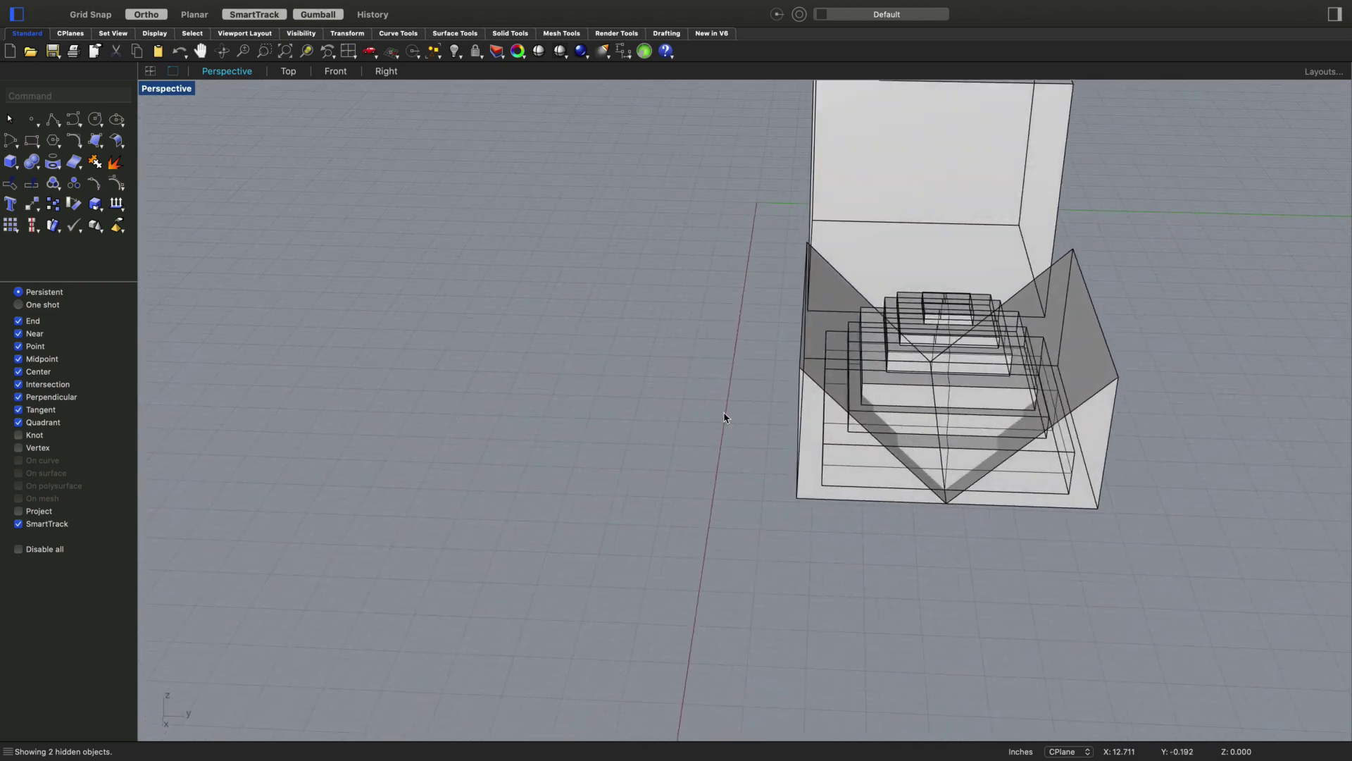
right_drag(821, 494, 870, 512)
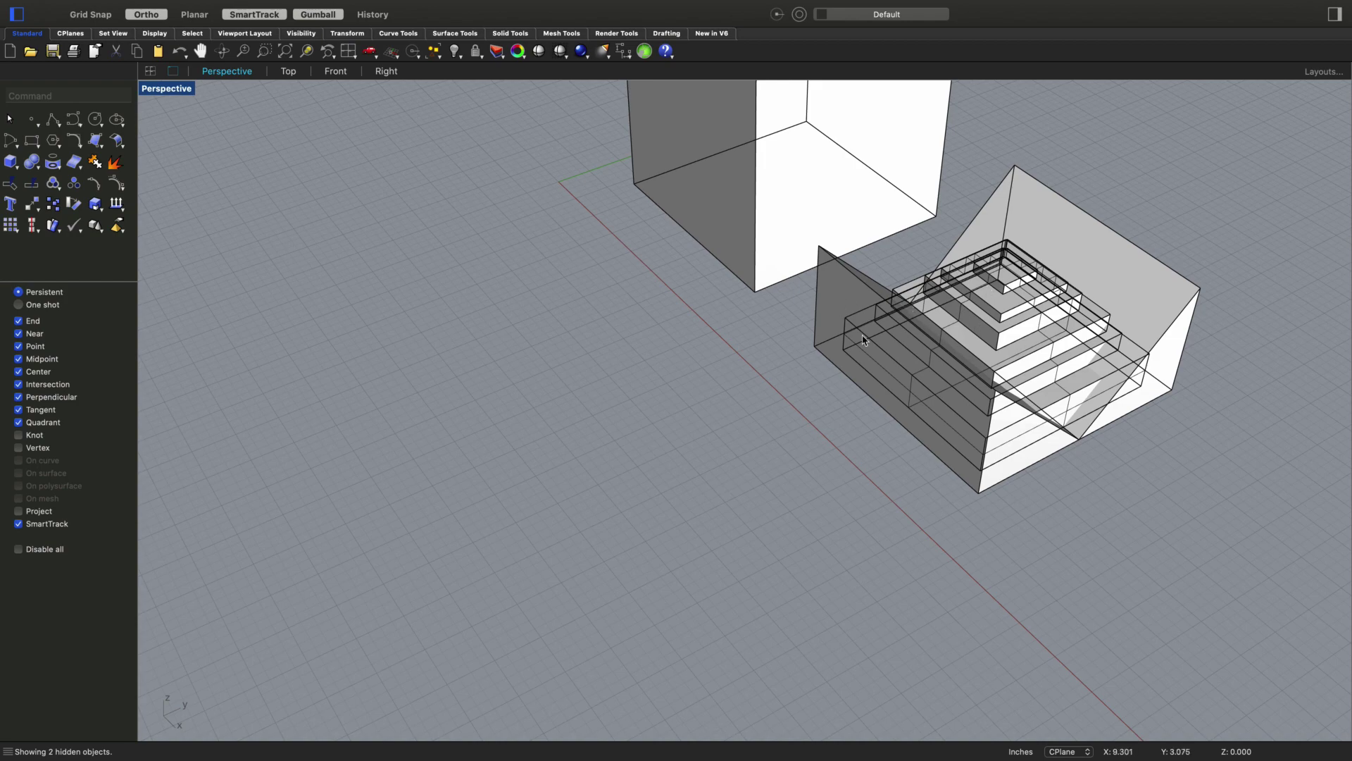
right_drag(802, 297, 602, 563)
right_drag(743, 524, 872, 415)
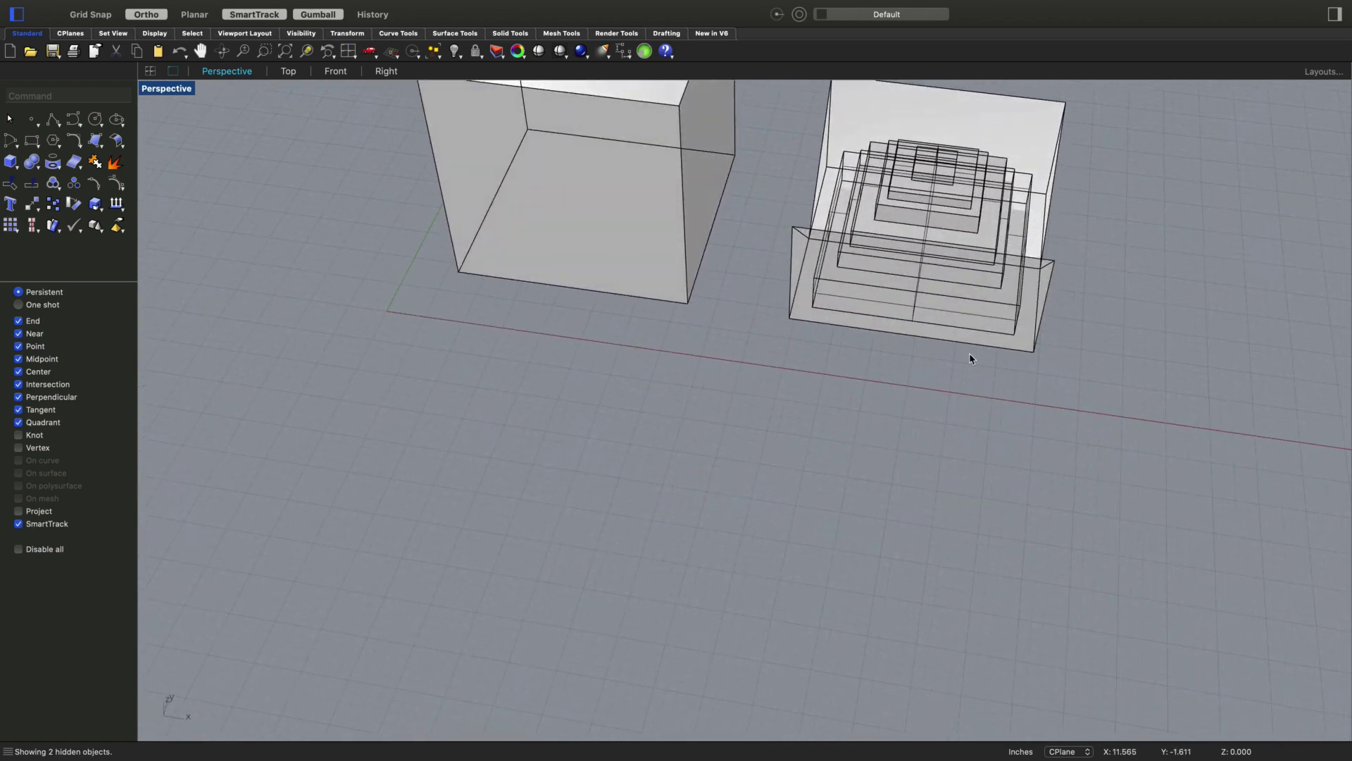
right_click(1170, 241)
key(Return)
Combine the two triangular prisms and the stepped pyramid into one solid with BooleanUnion
mouse_move(1026, 552)
right_down()
mouse_move(972, 555)
mouse_move(916, 529)
right_up()
click(916, 529)
shift+click(1072, 514)
shift+click(989, 444)
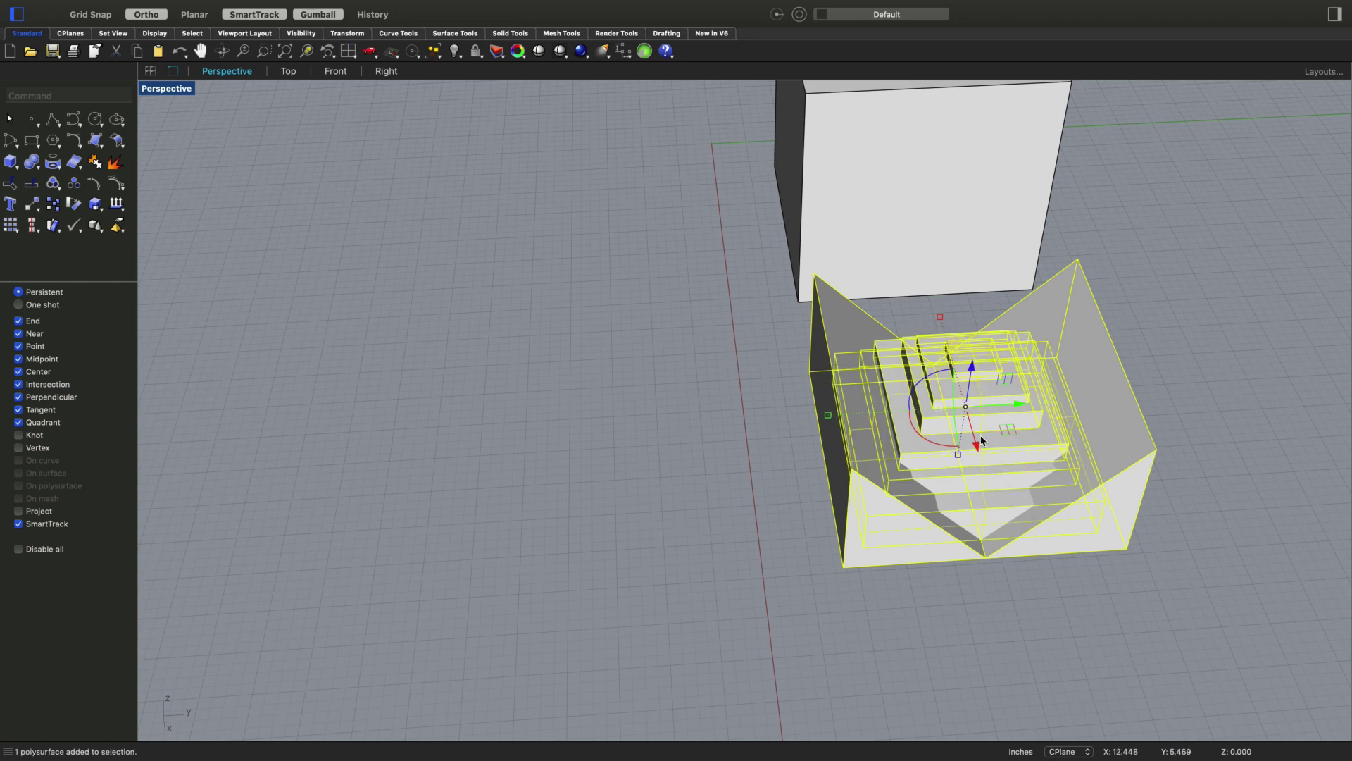
click(36, 161)
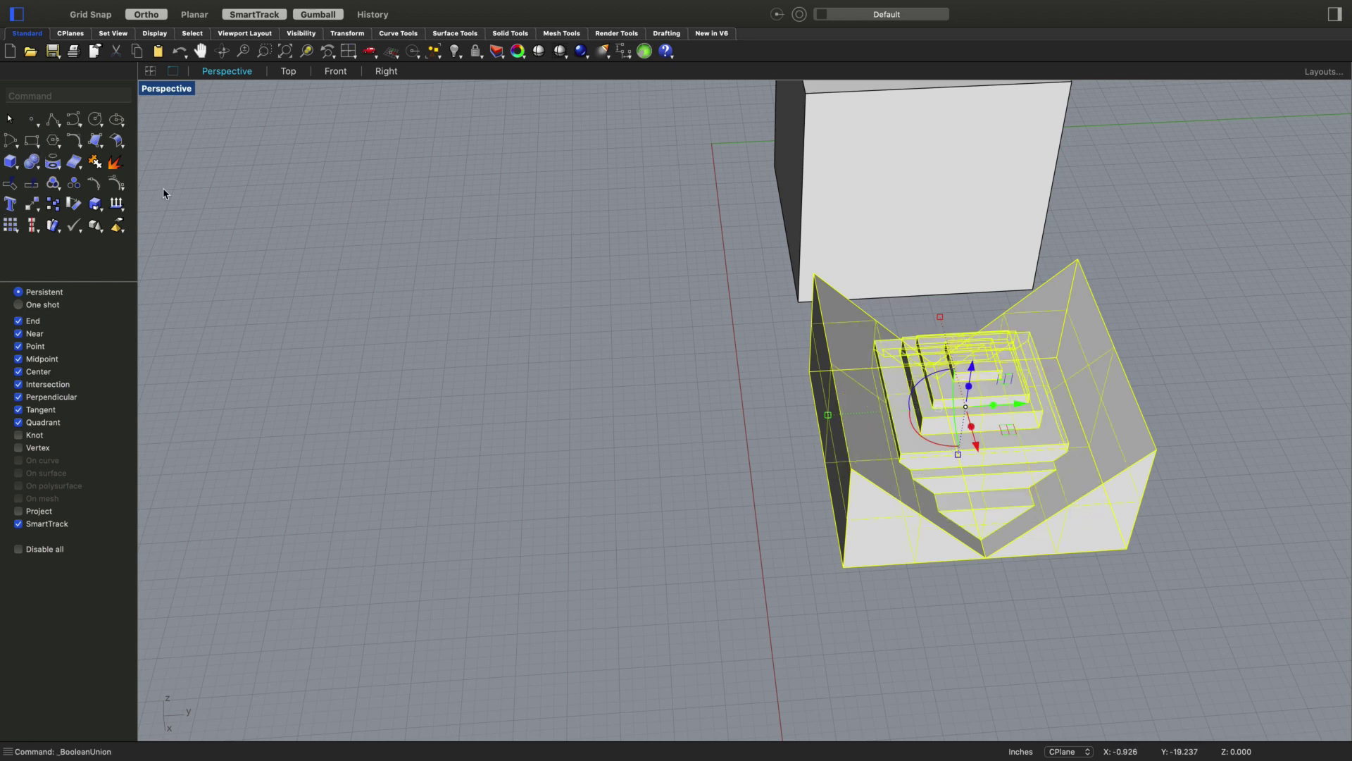
click(548, 409)
Select the merged solid to check that it is one object, inspect it from several sides, and clear the selection
click(873, 464)
click(702, 574)
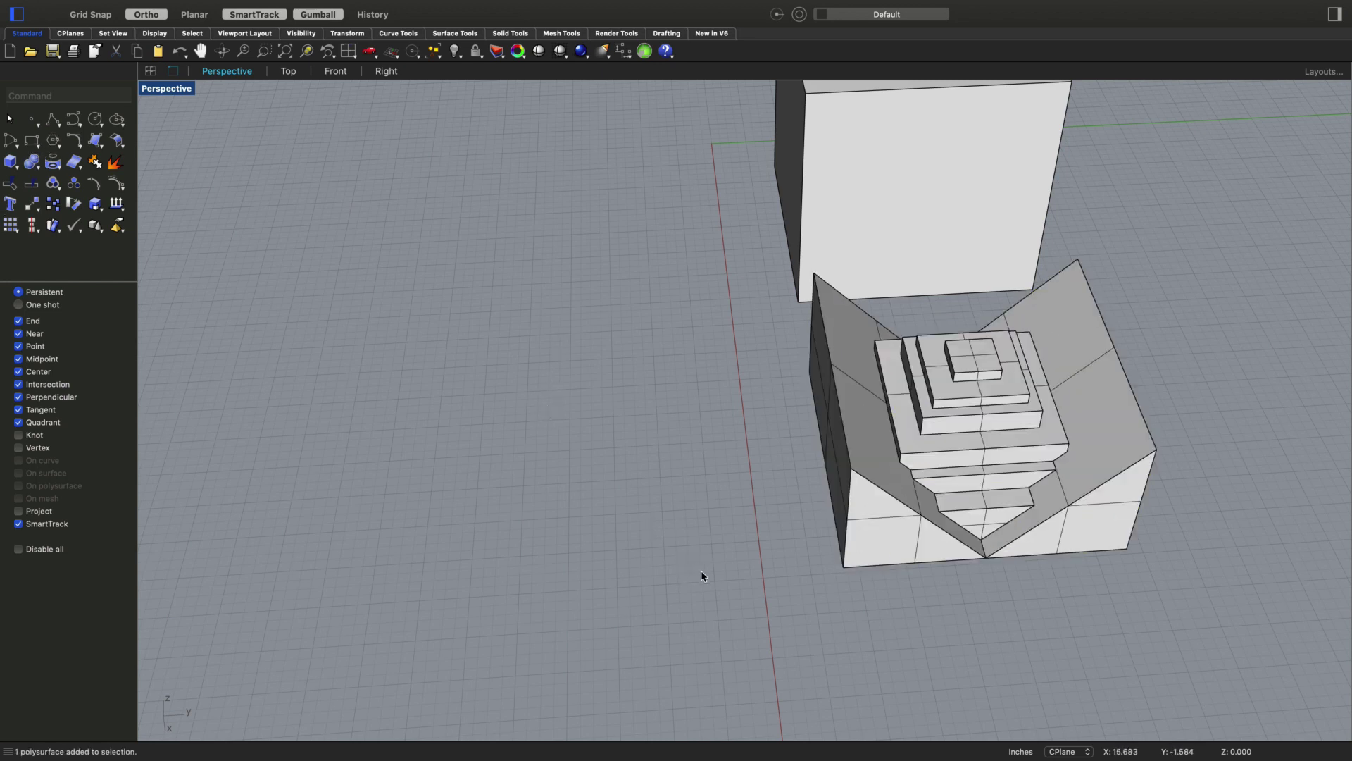
right_drag(764, 583, 720, 576)
click(754, 462)
right_drag(616, 562, 529, 308)
right_drag(473, 221, 493, 172)
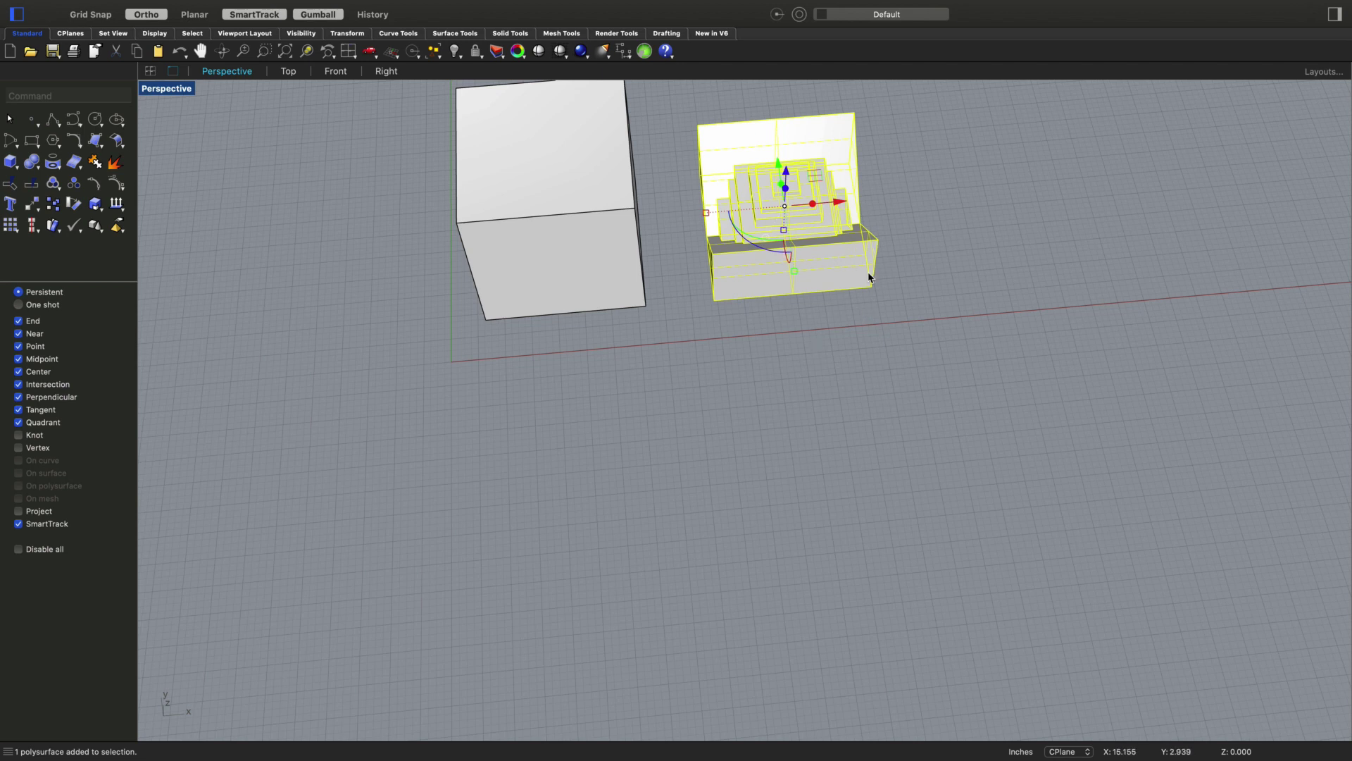
key(Escape)
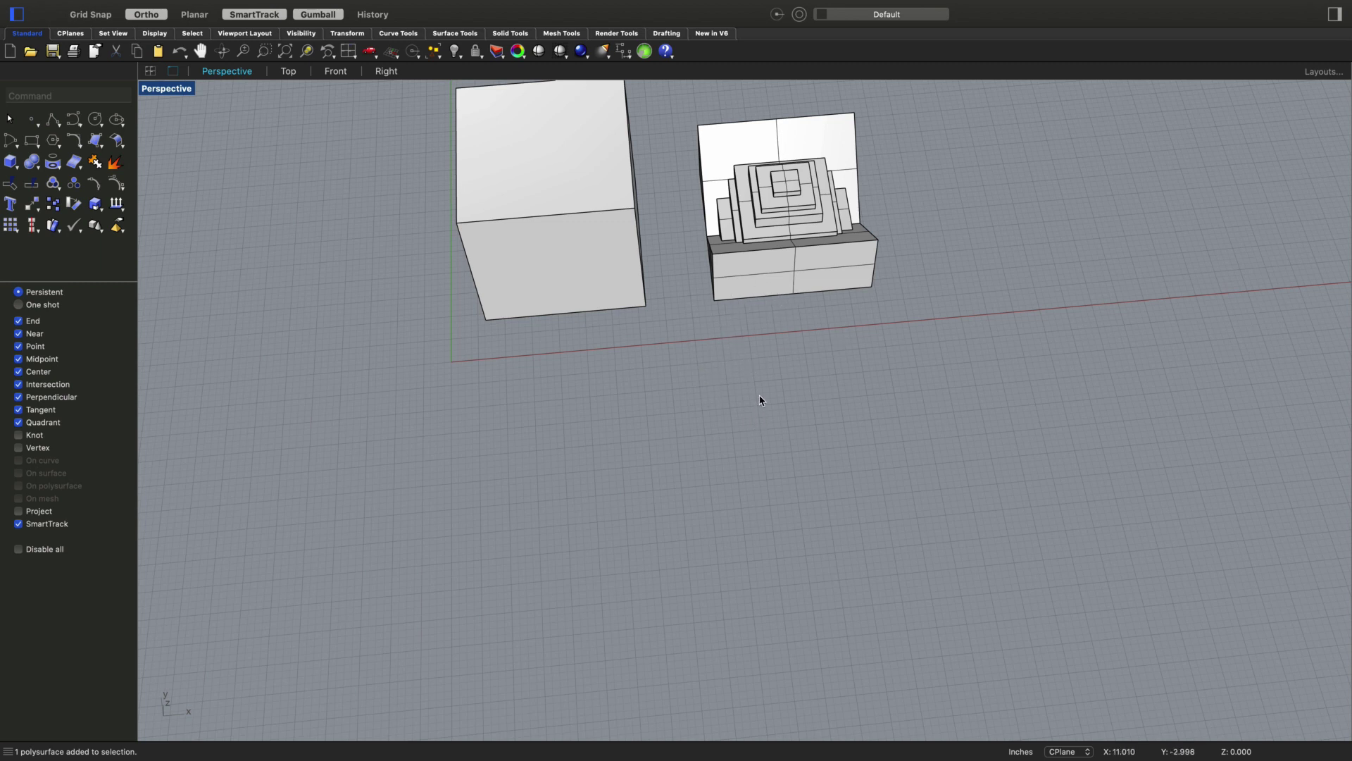
Move the merged solid into the cube's lower half, from its lower front-right corner to the cube's matching corner
click(785, 267)
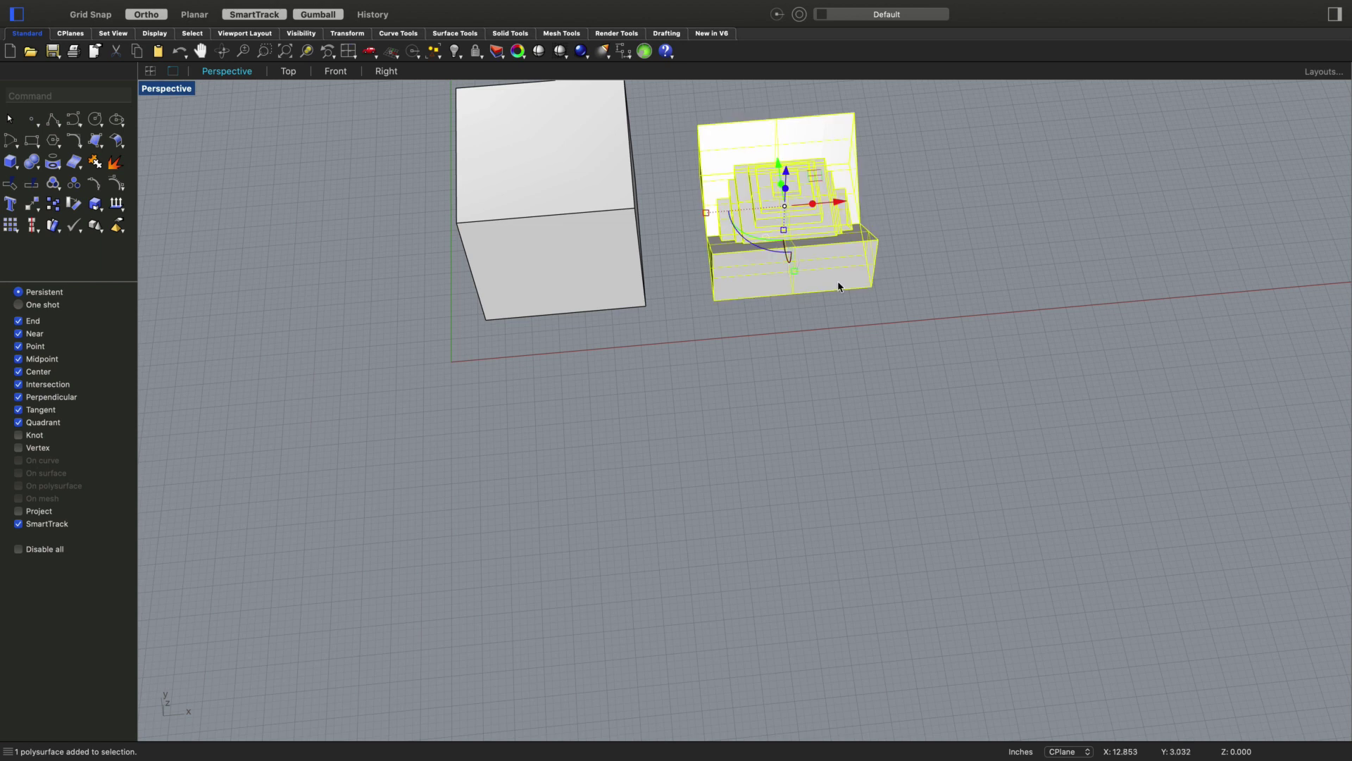
text(Move)
key(Return)
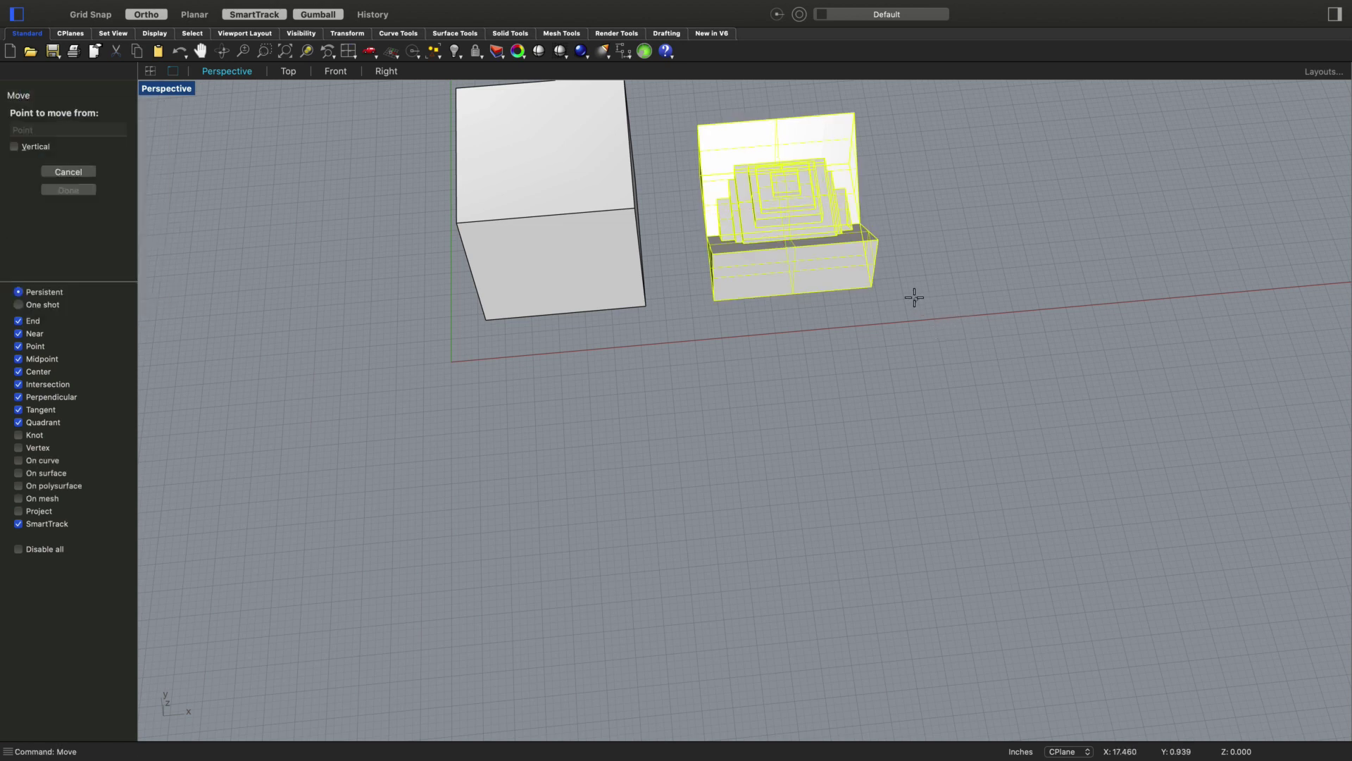
click(872, 287)
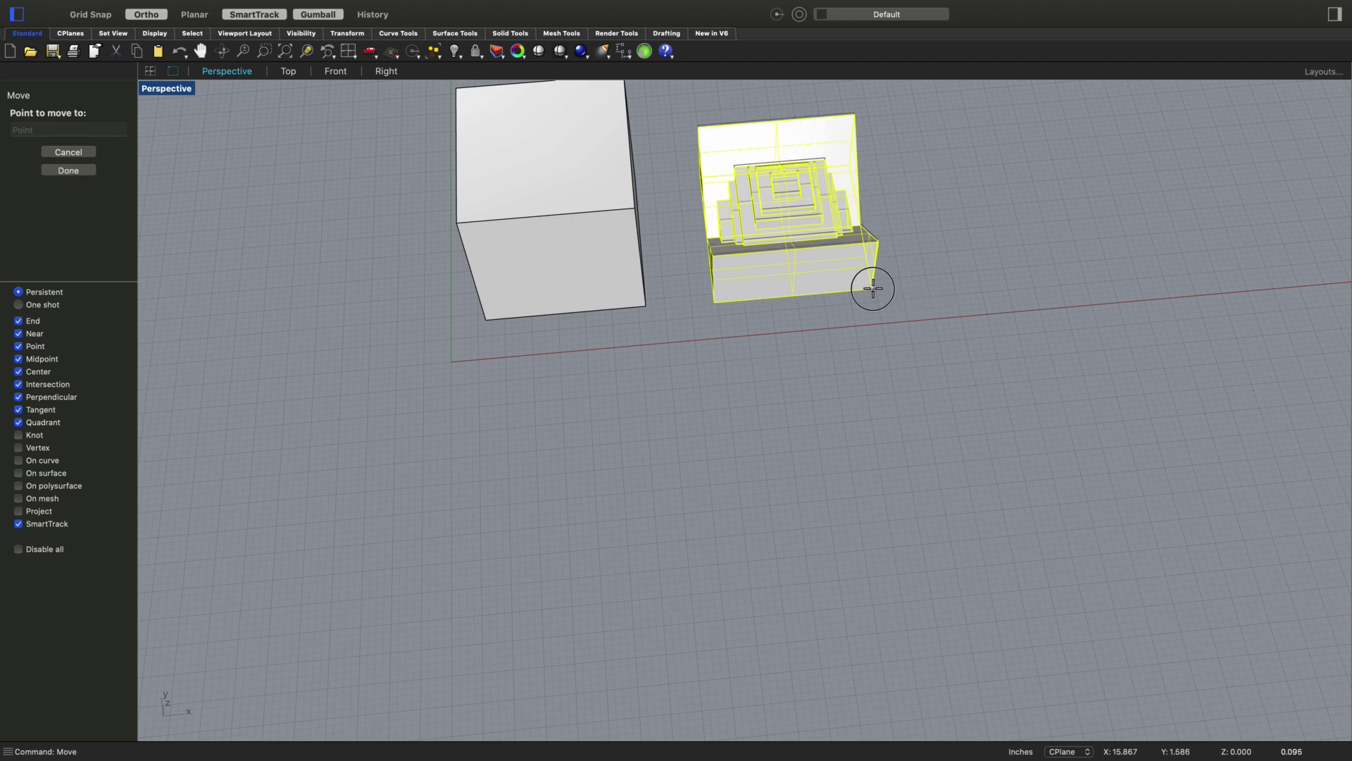
click(647, 305)
click(829, 370)
Delete the geometry left behind at the merged solid's original location beside the cube
right_drag(791, 378, 698, 346)
drag(1090, 326, 779, 488)
key(Delete)
right_drag(905, 443, 790, 246)
right_drag(805, 360, 845, 348)
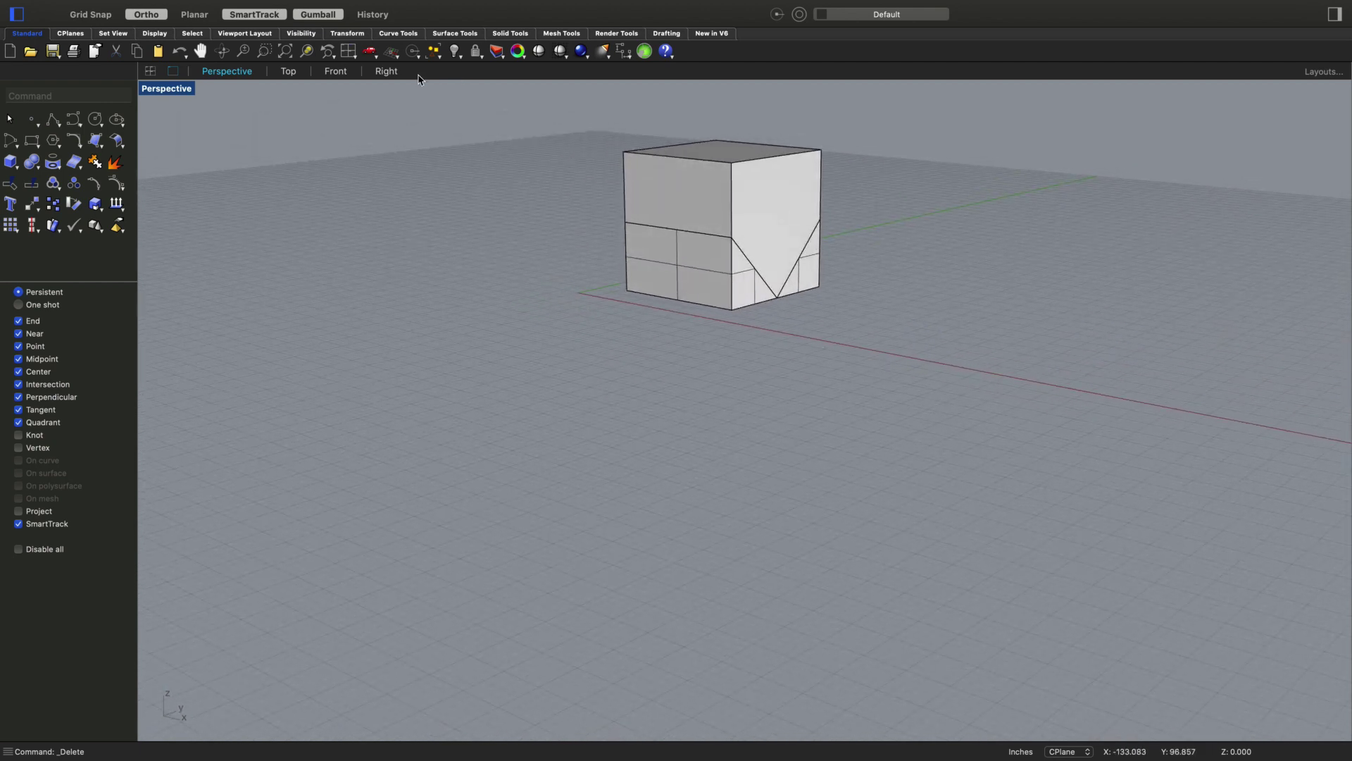
In the Right view, mirror a copy of the merged solid upward across the cube's horizontal mid-height line
click(386, 71)
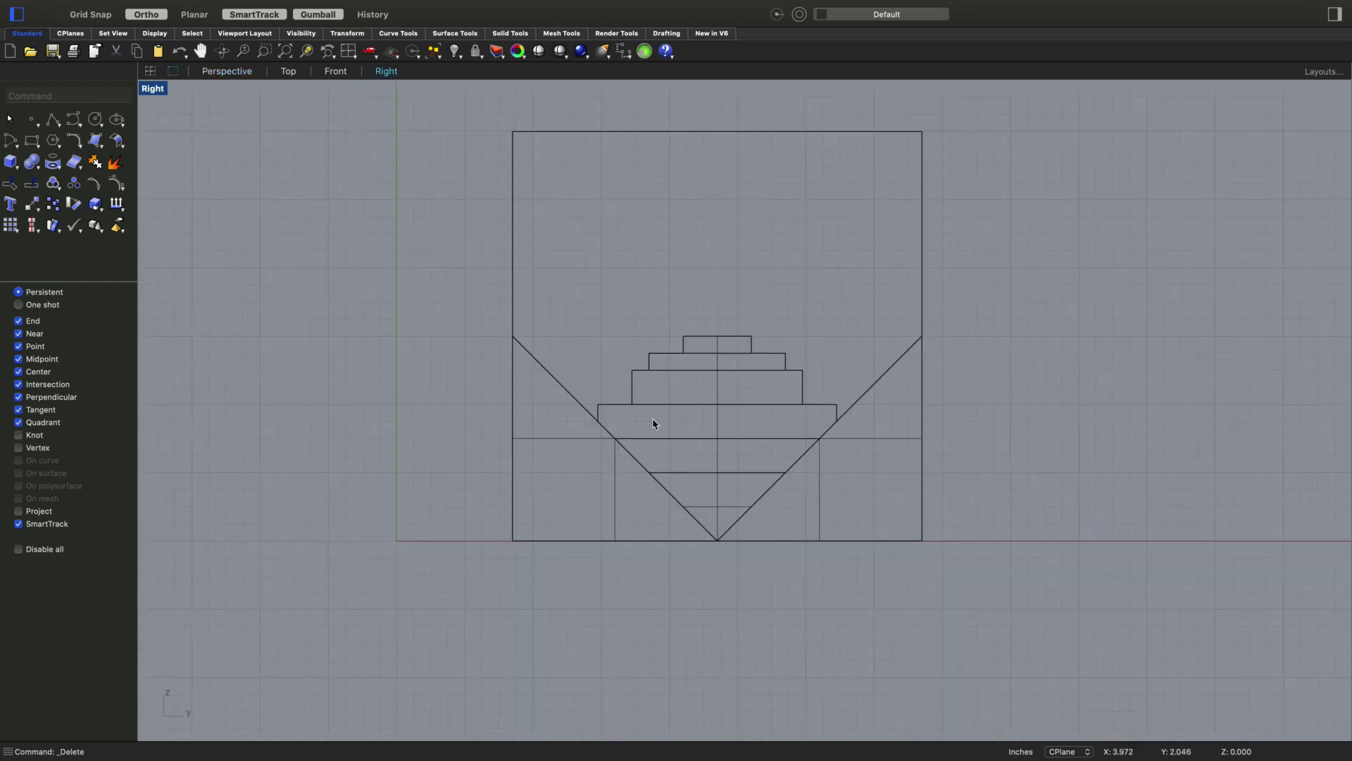
click(552, 439)
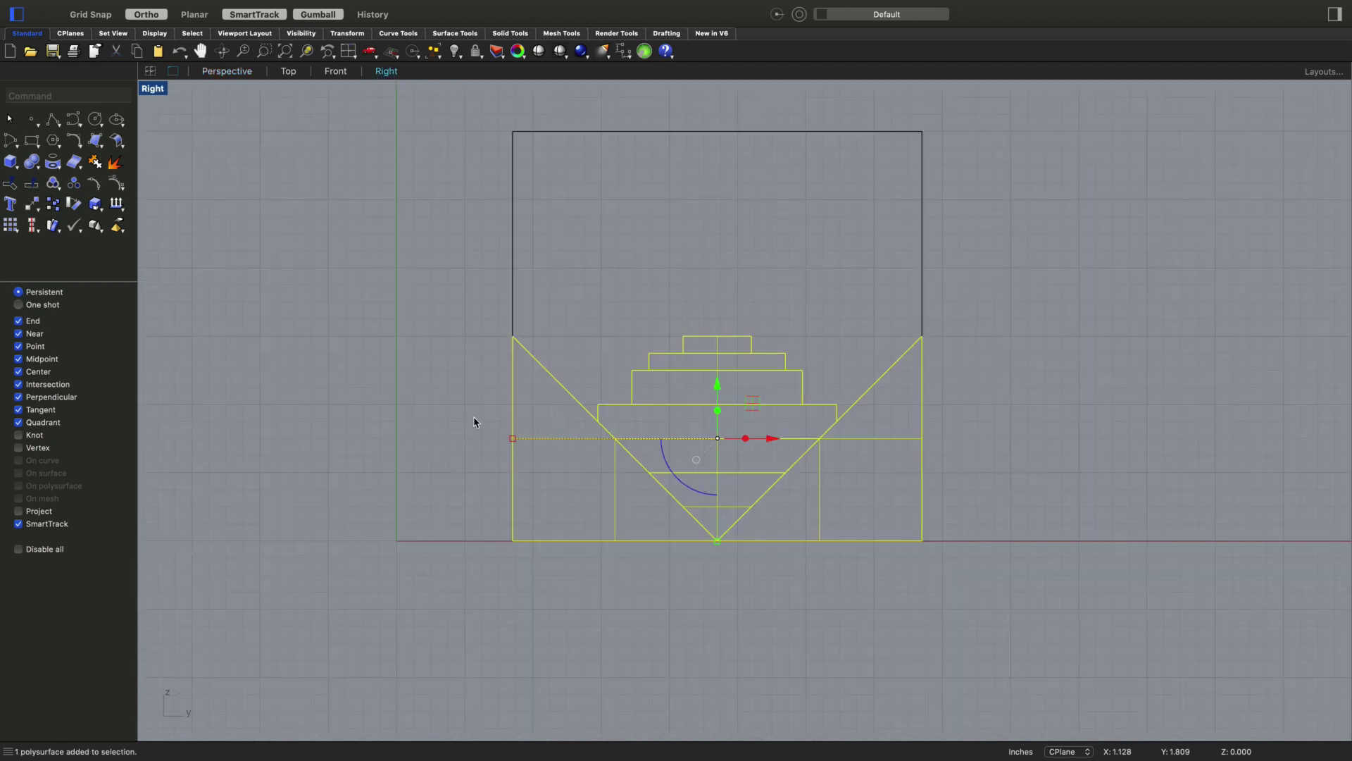
text(Mirror)
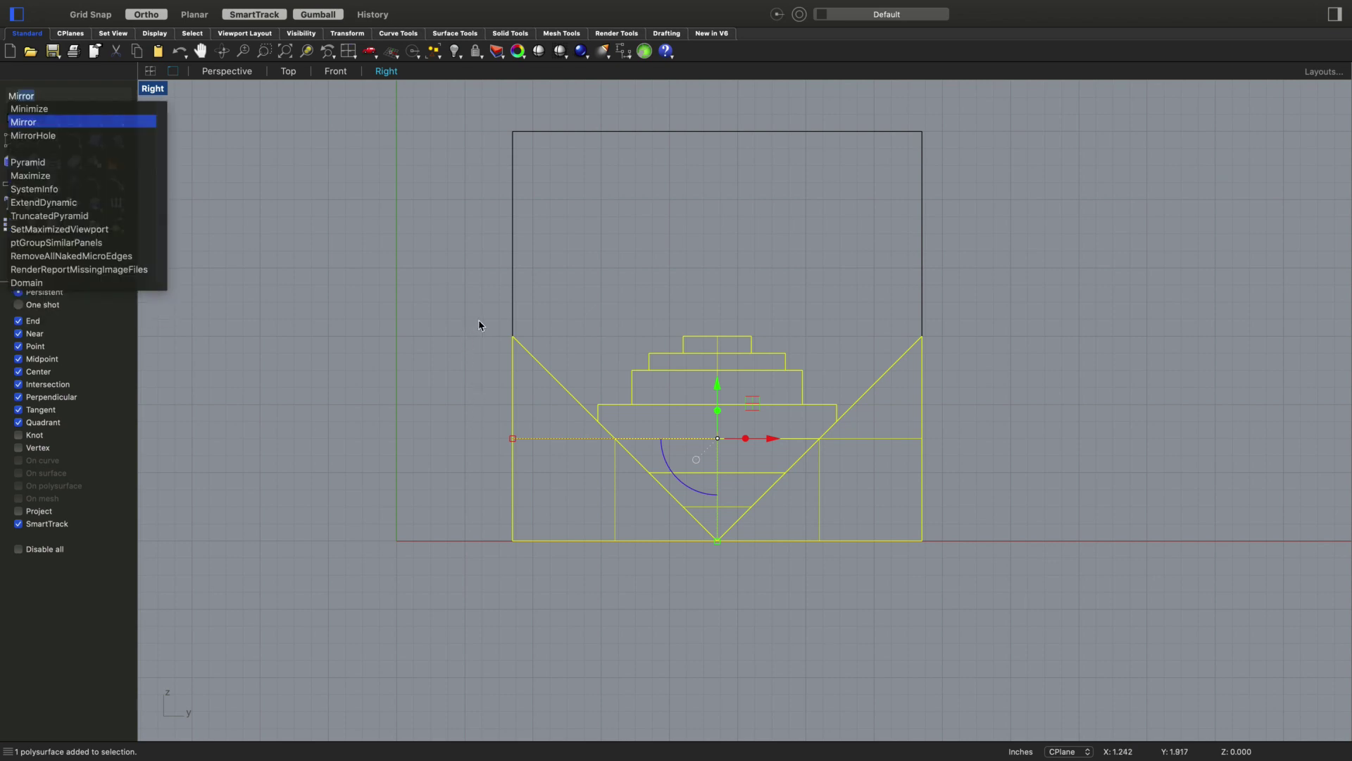
key(Return)
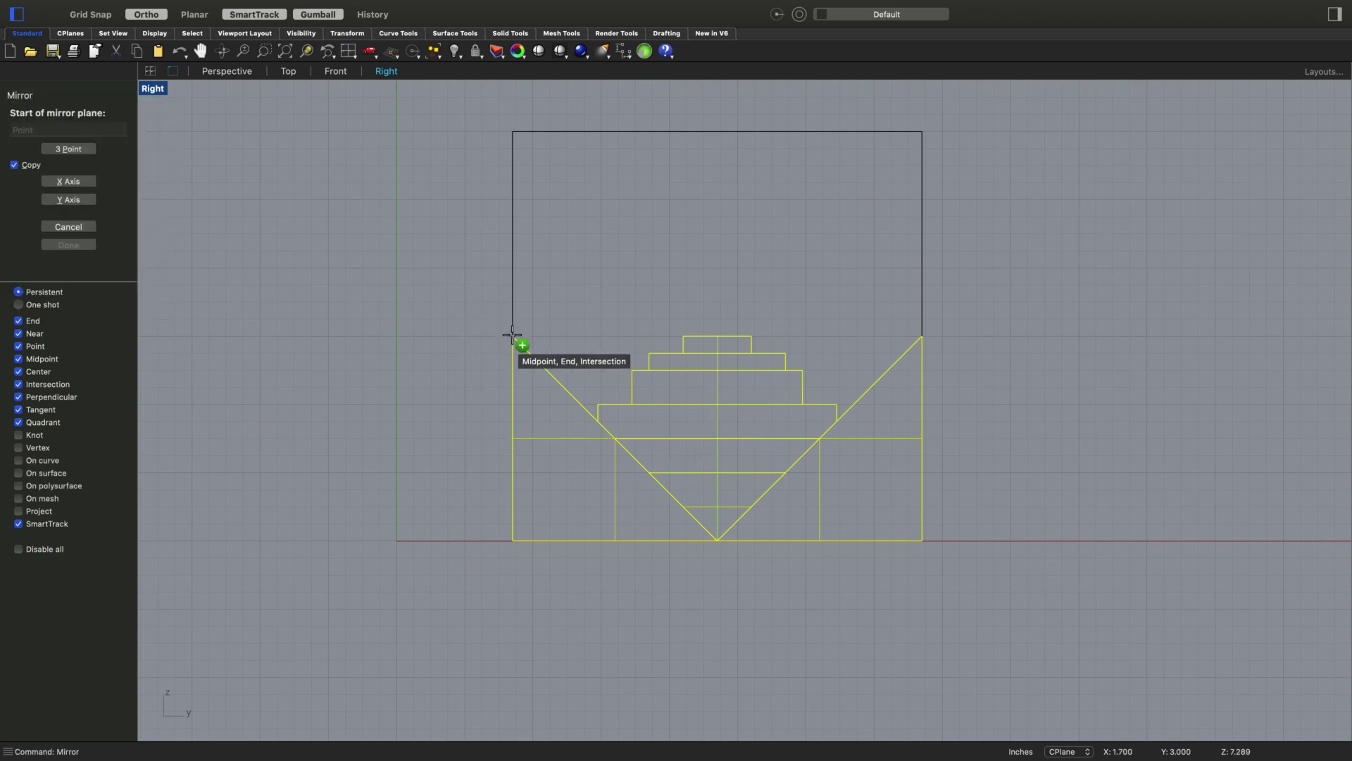
click(513, 337)
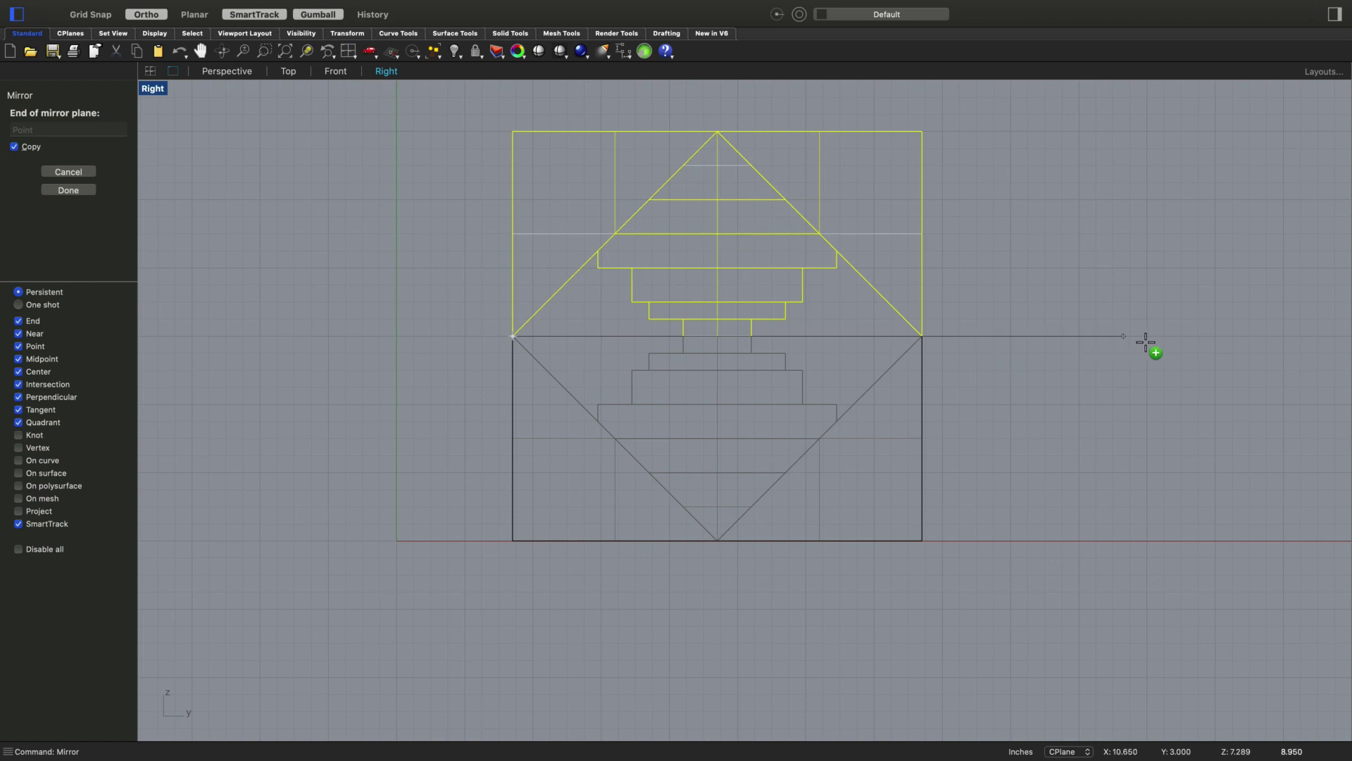
click(1215, 339)
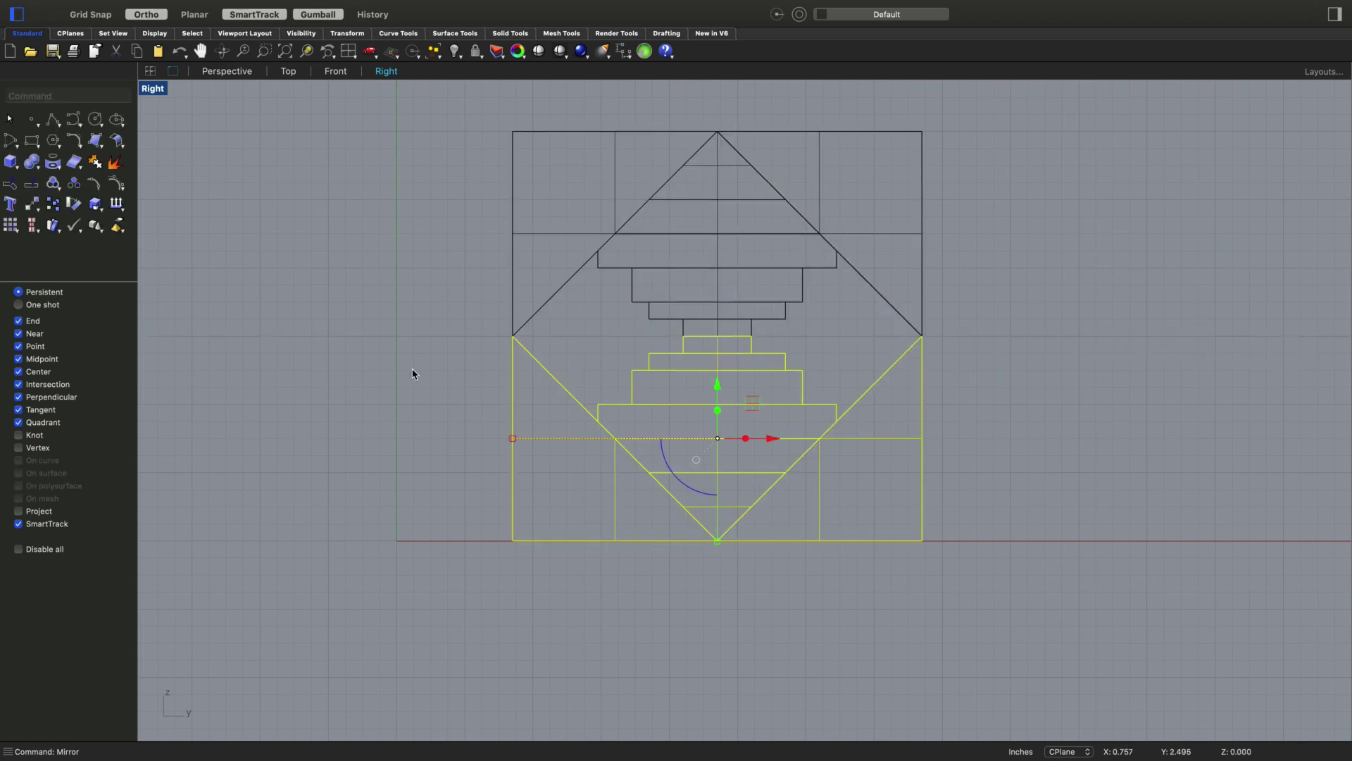
click(432, 345)
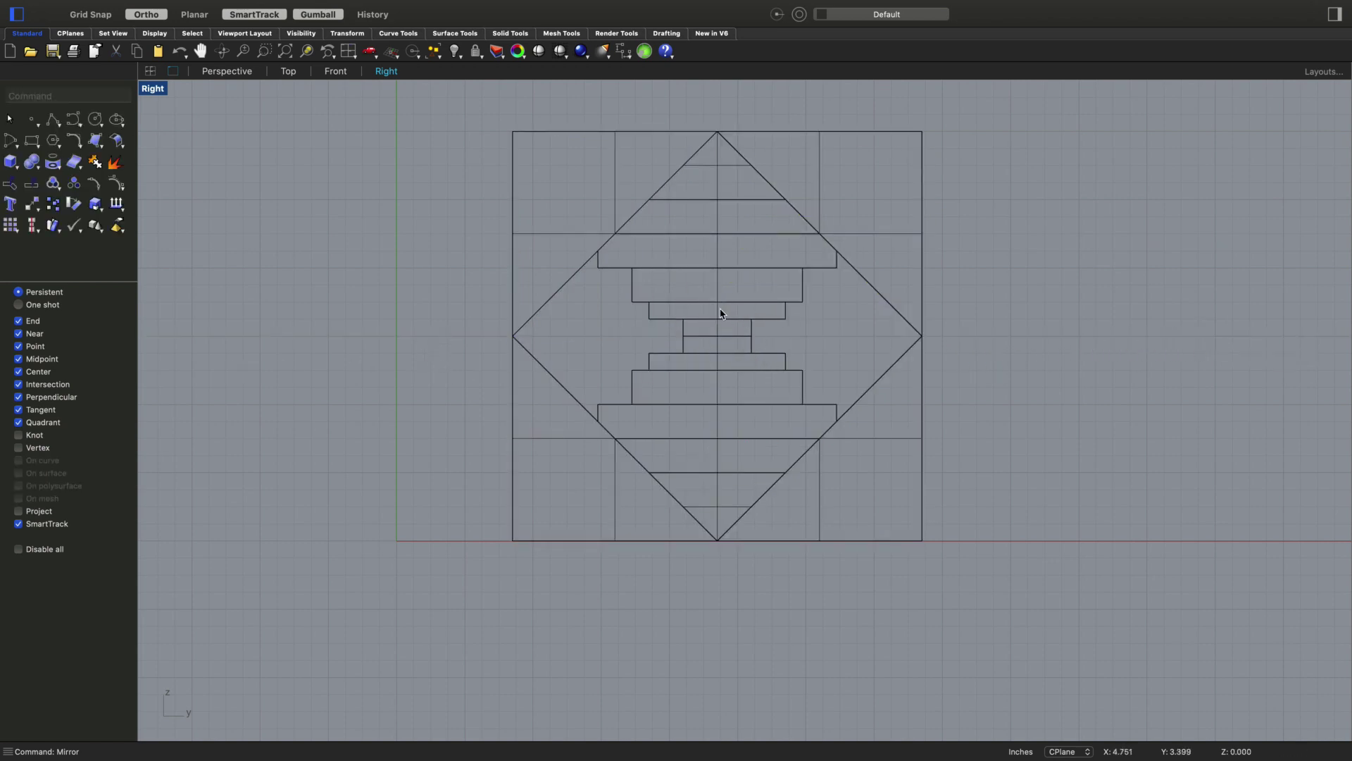
Select the lower merged solid from the overlapping pair in the Top view and verify the choice in Perspective
click(289, 72)
scroll(564, 260, down, 8)
scroll(631, 245, up, 5)
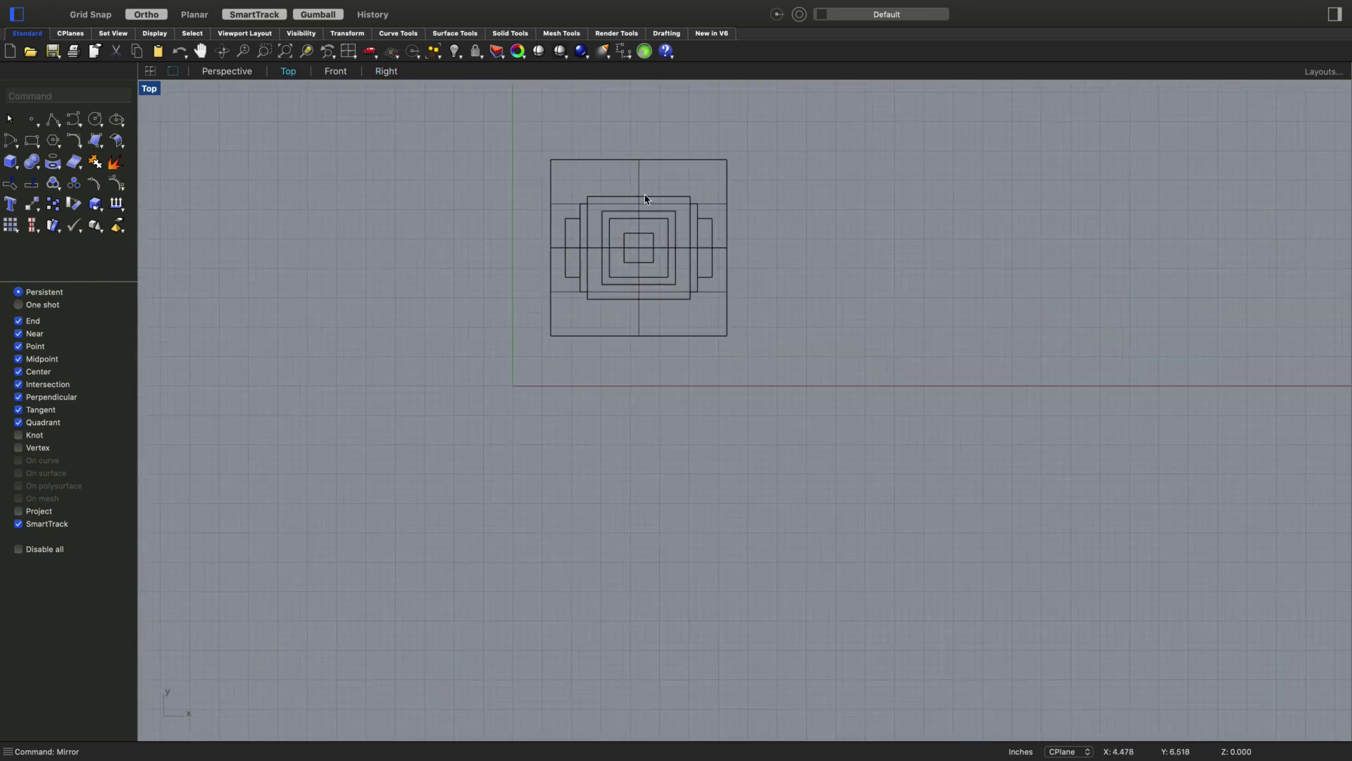
click(630, 245)
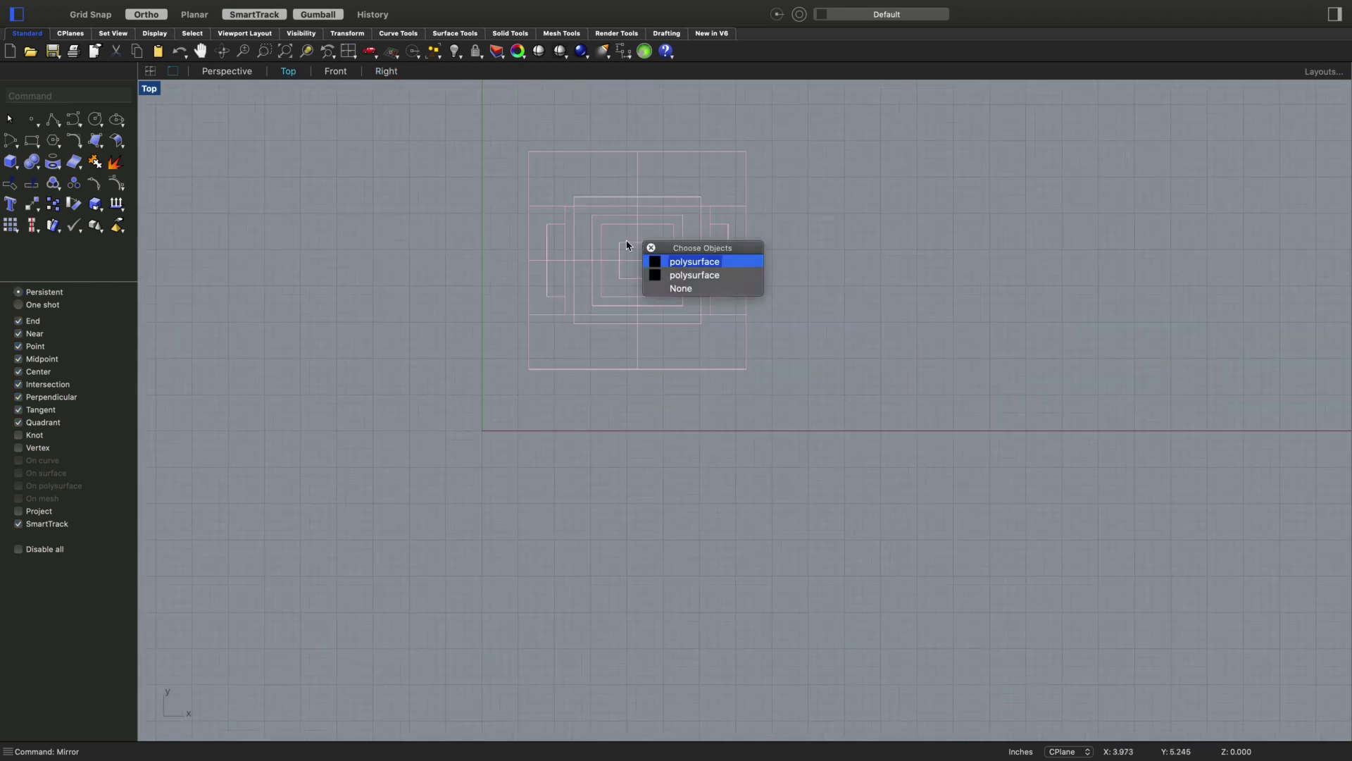
click(670, 262)
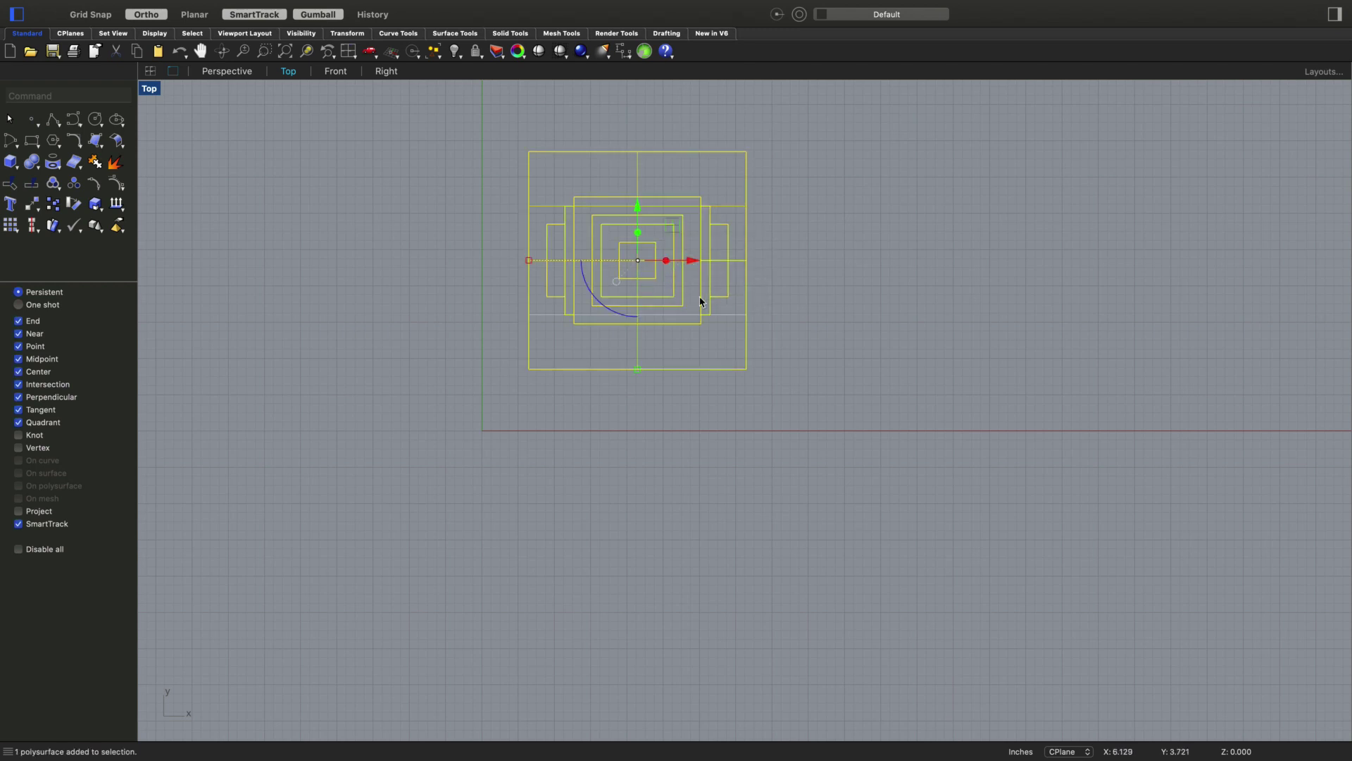
click(731, 418)
right_drag(826, 415, 752, 448)
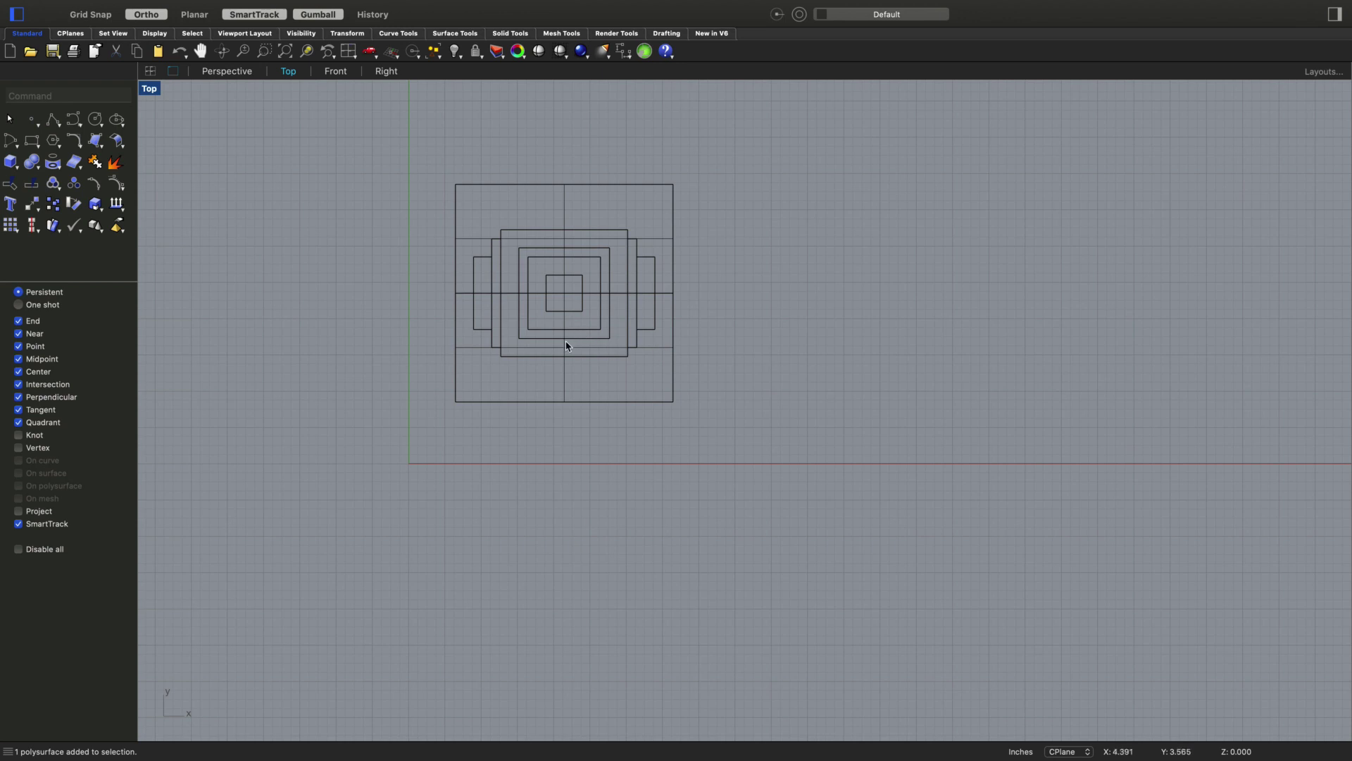
click(591, 362)
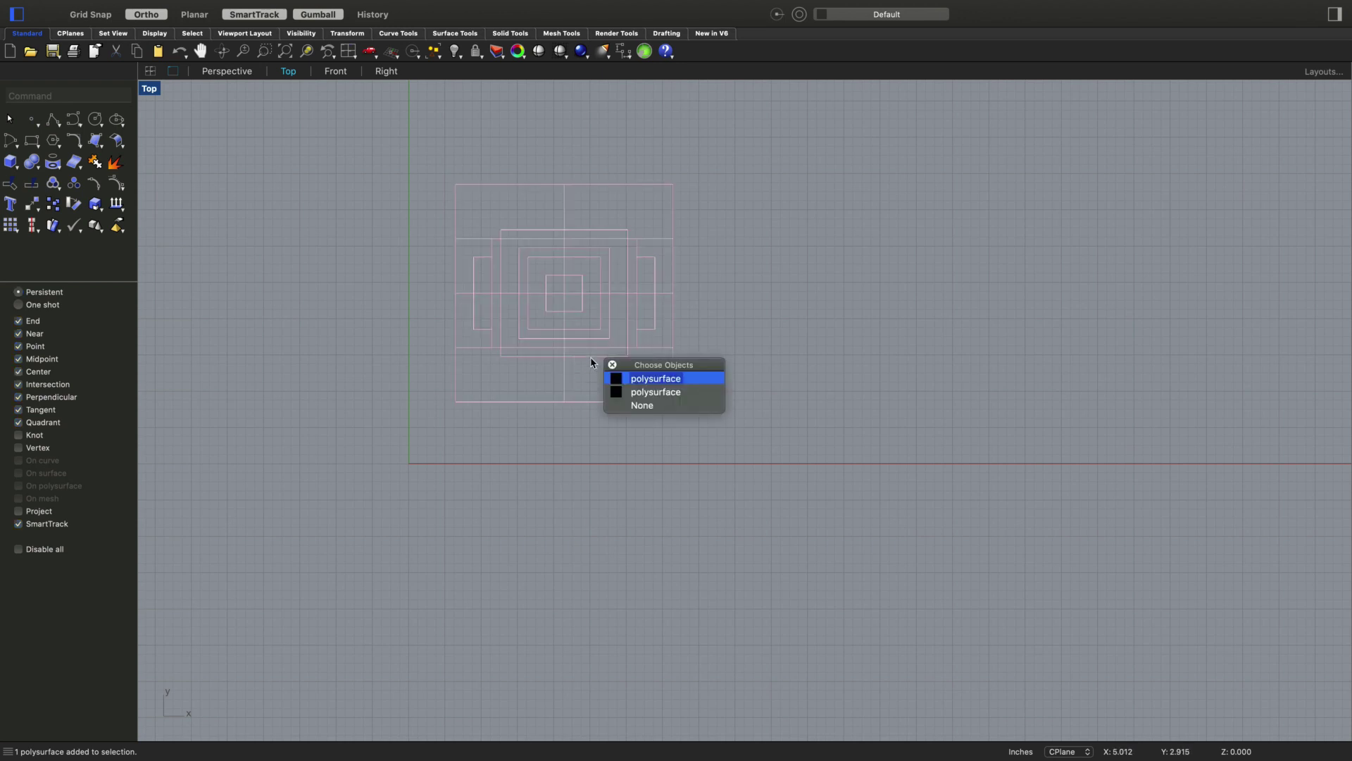
click(640, 392)
click(227, 71)
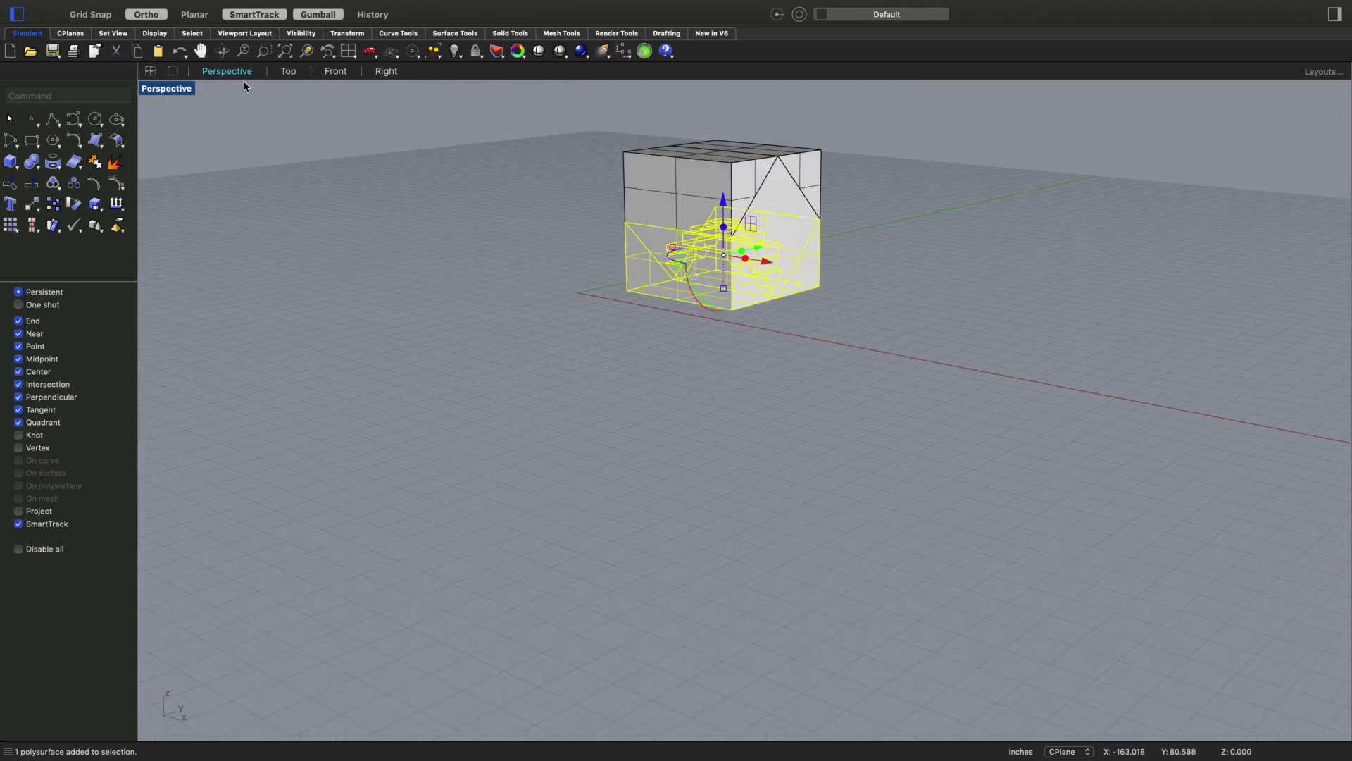
right_drag(757, 375, 688, 374)
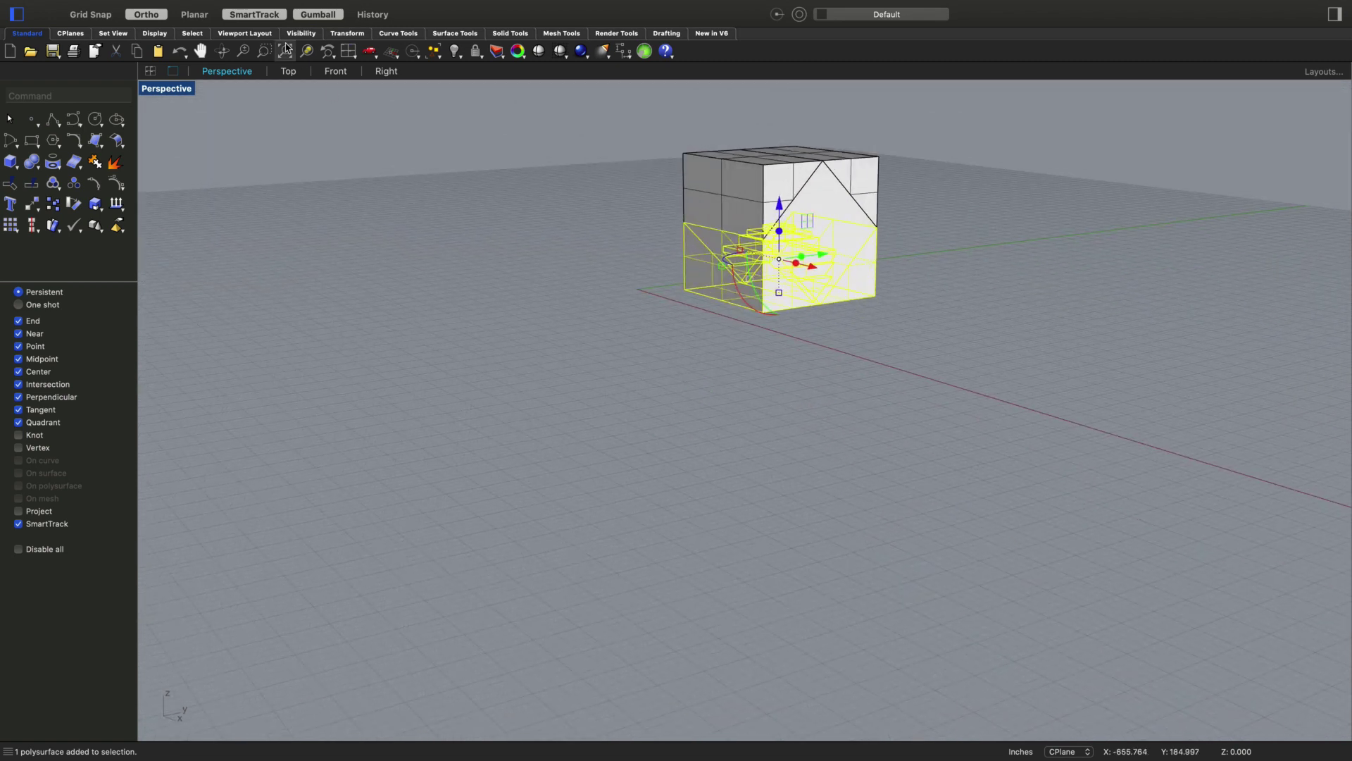
In the Top view, mirror a copy of the lower solid across the square's diagonal, from upper-left to lower-right corner
click(291, 72)
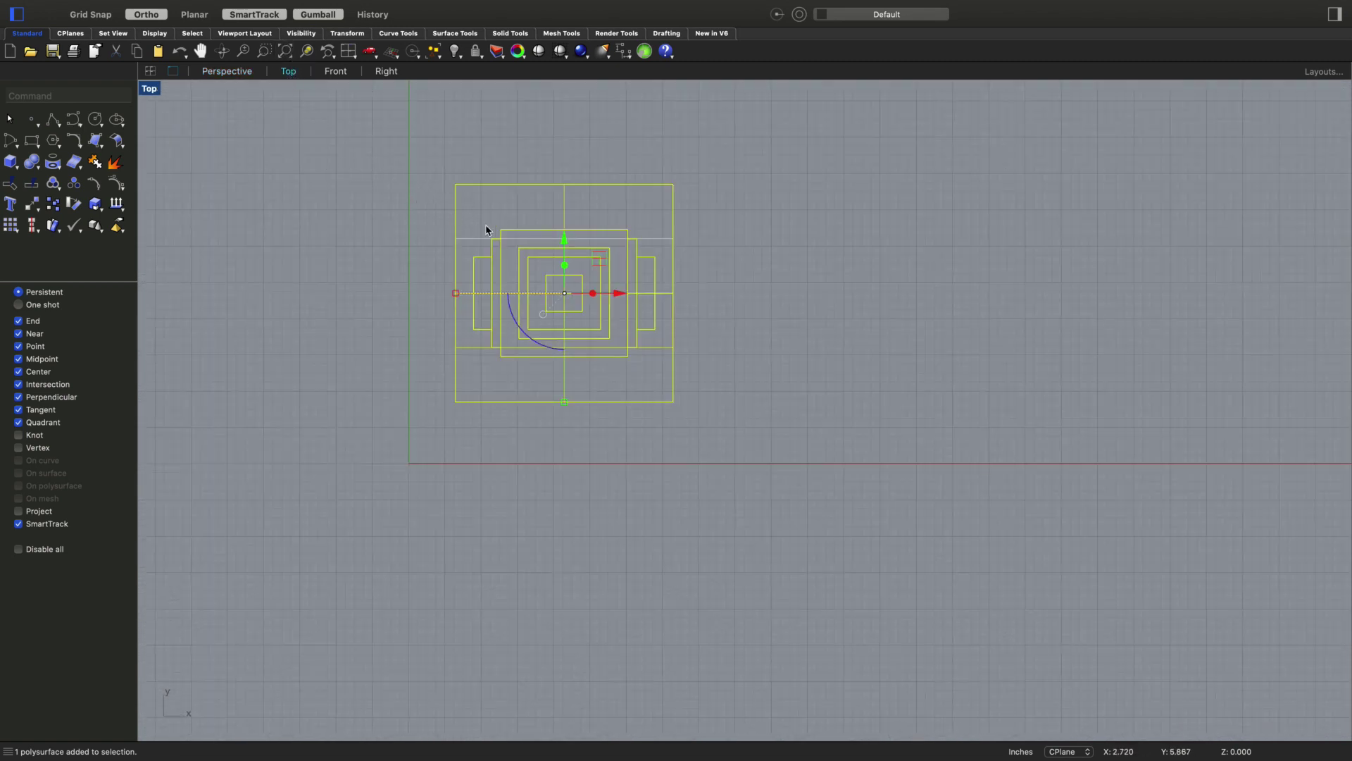
text(Mirror)
key(Return)
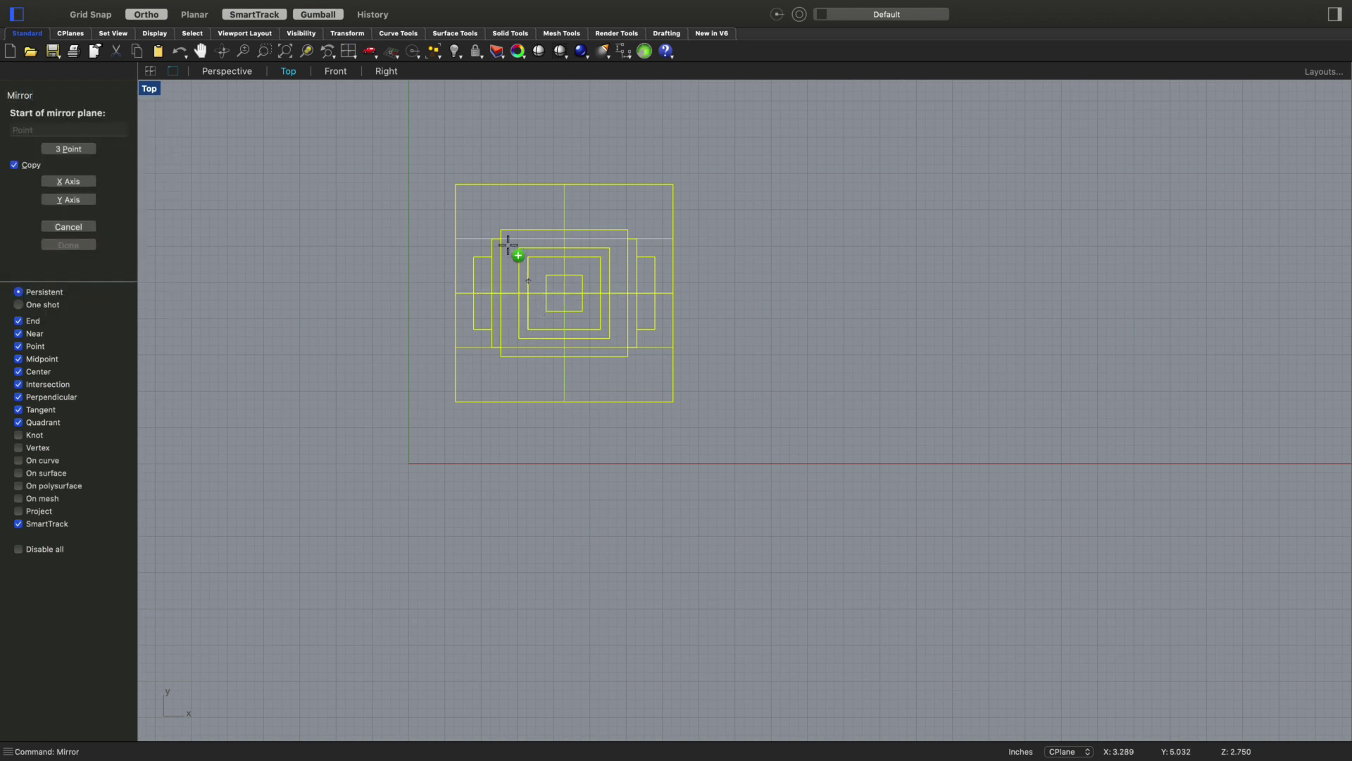
click(457, 184)
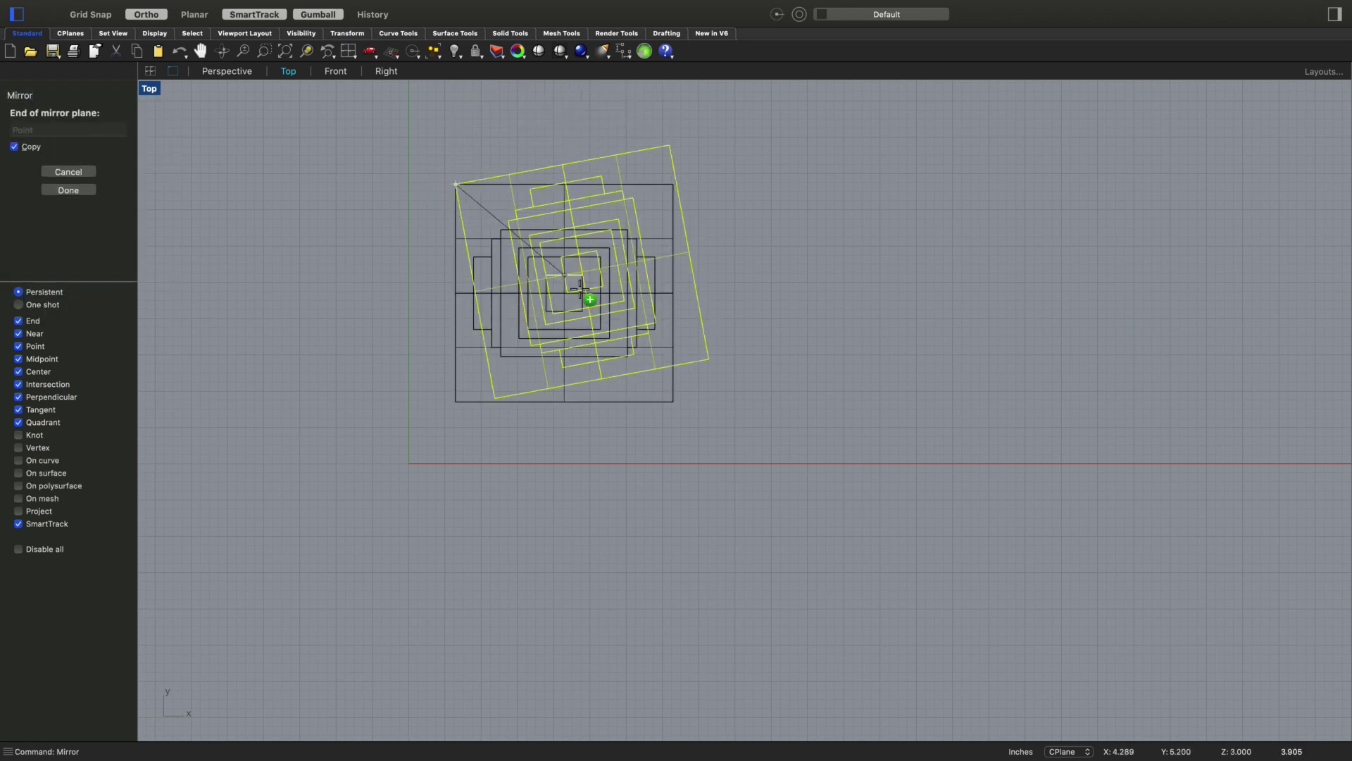
click(669, 401)
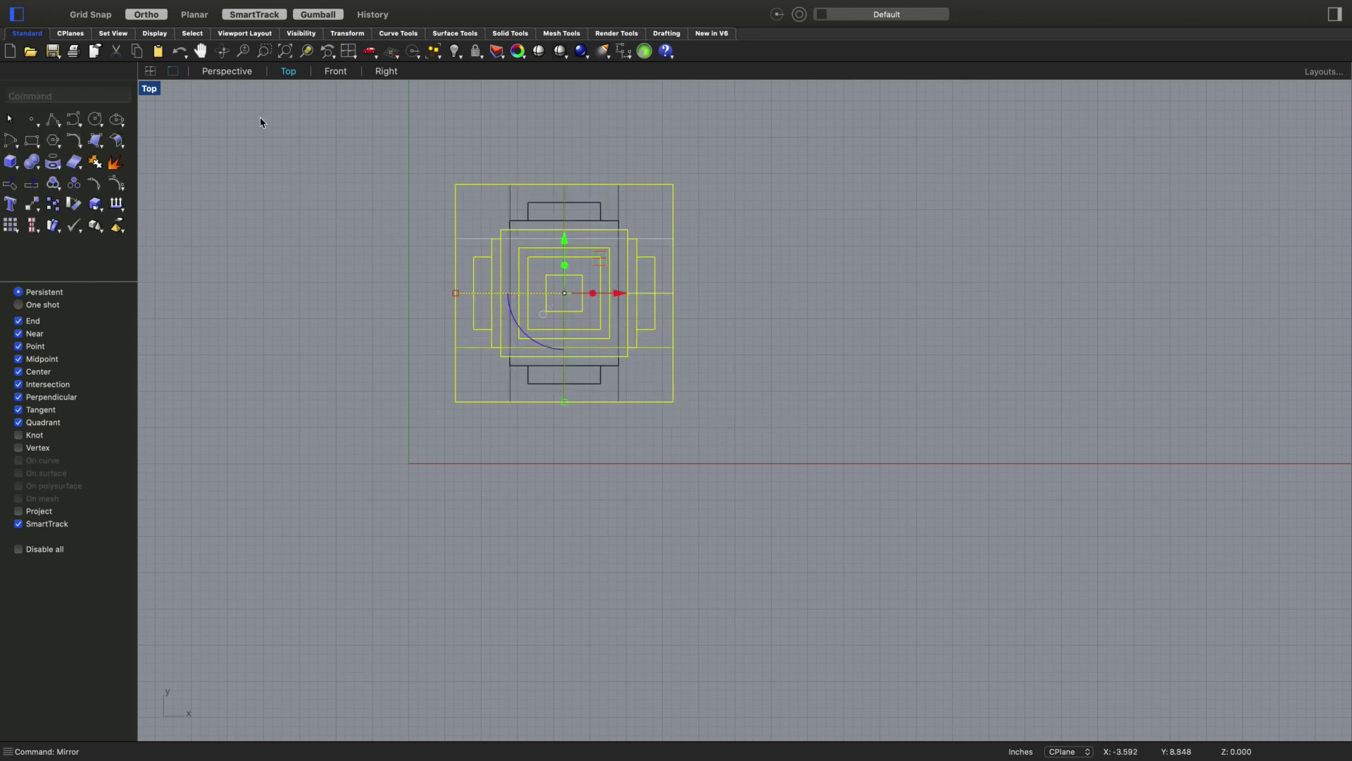
Examine the mirrored solids within the cube in Perspective, picking individual pieces and viewing the faces from several sides
click(227, 71)
click(545, 339)
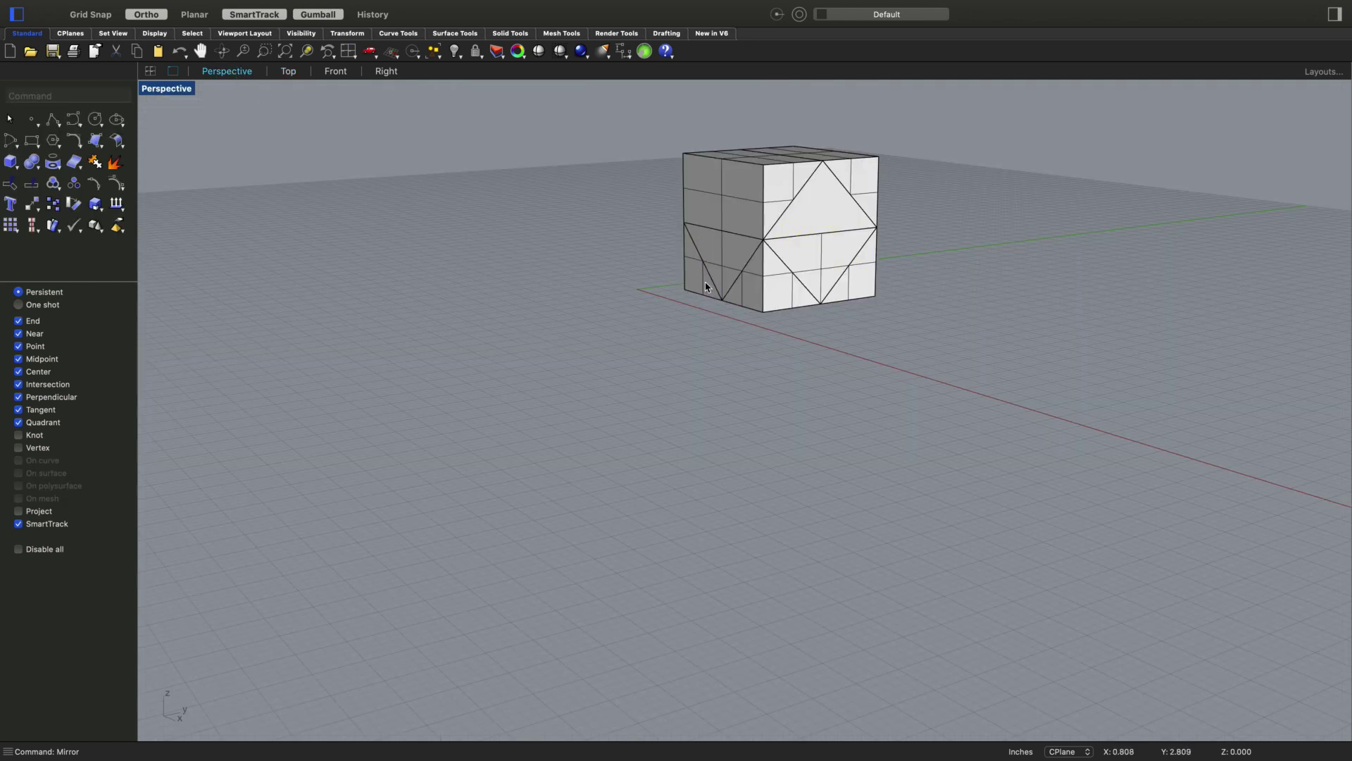
click(750, 295)
click(695, 401)
right_drag(613, 374, 669, 275)
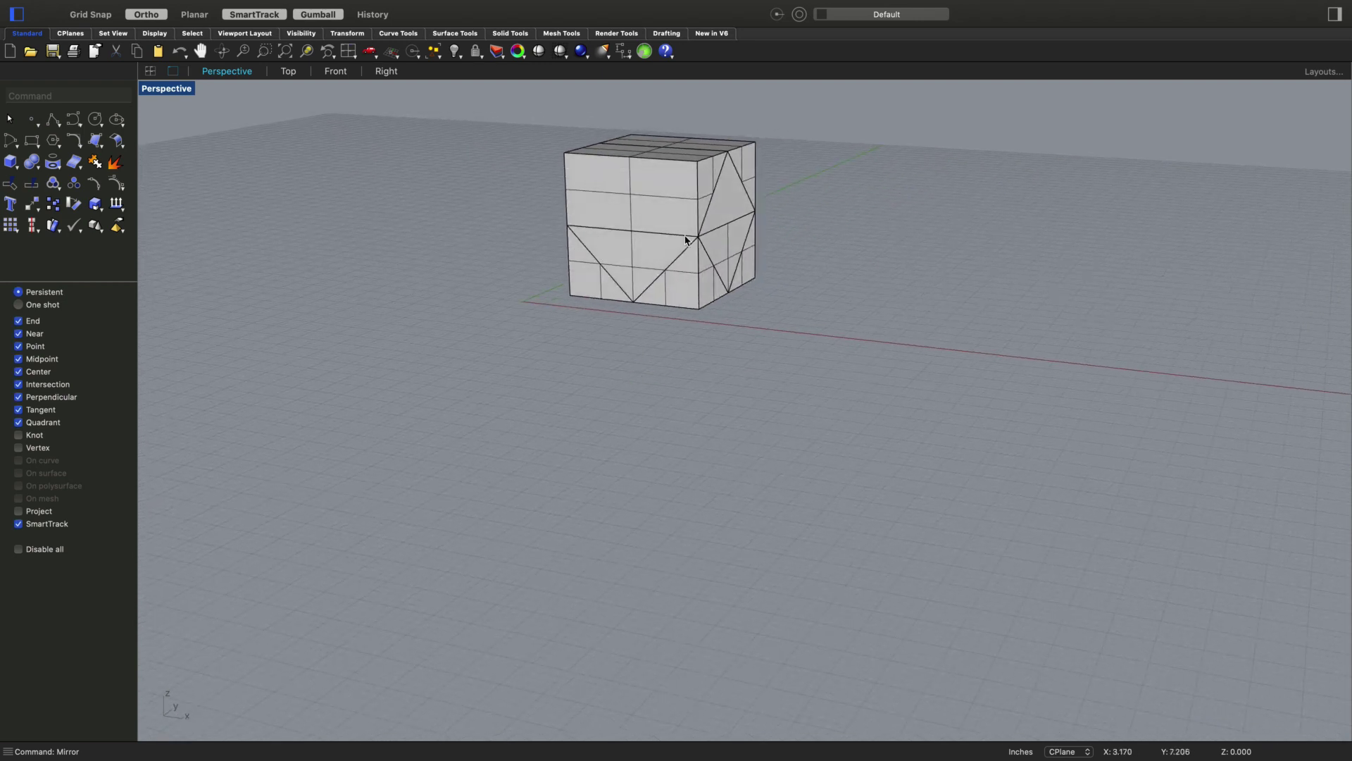
click(754, 169)
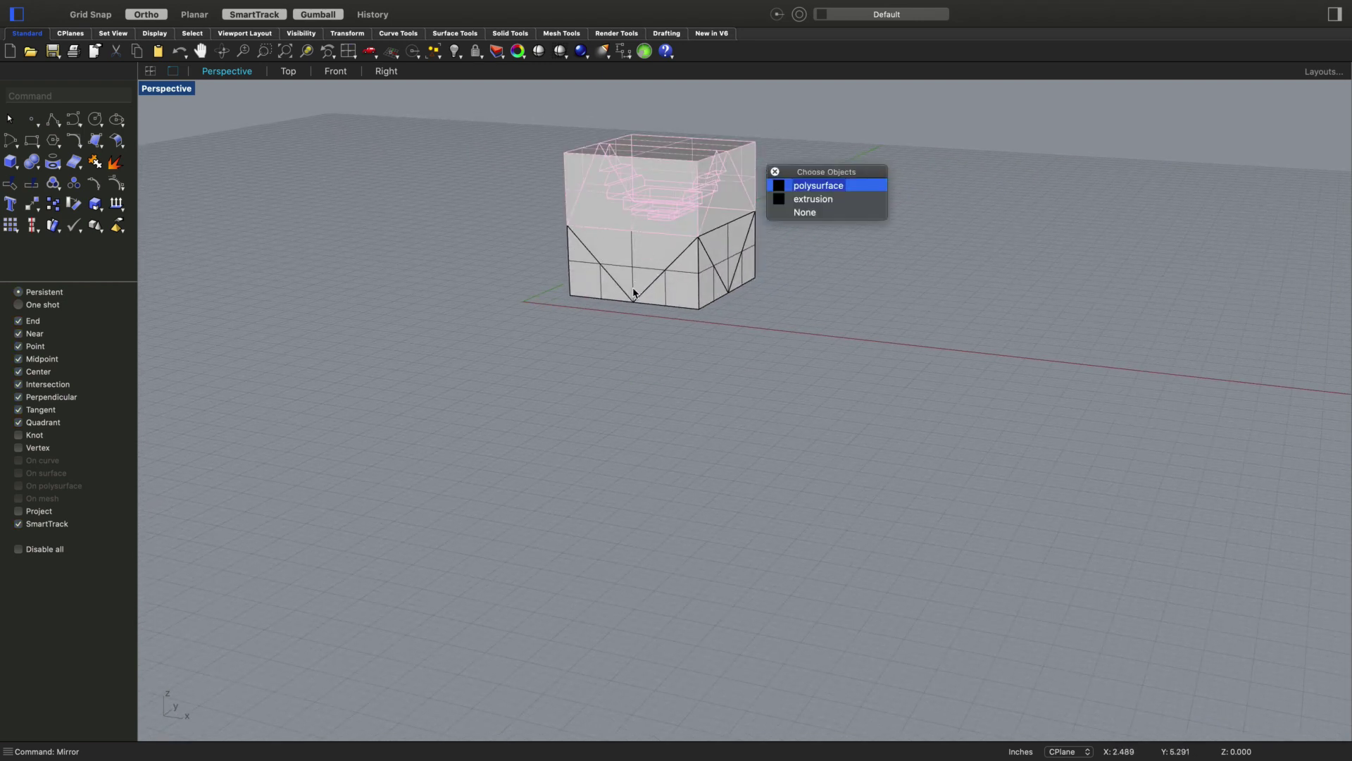
click(654, 367)
click(674, 187)
click(653, 355)
click(703, 204)
click(643, 356)
click(699, 287)
click(662, 407)
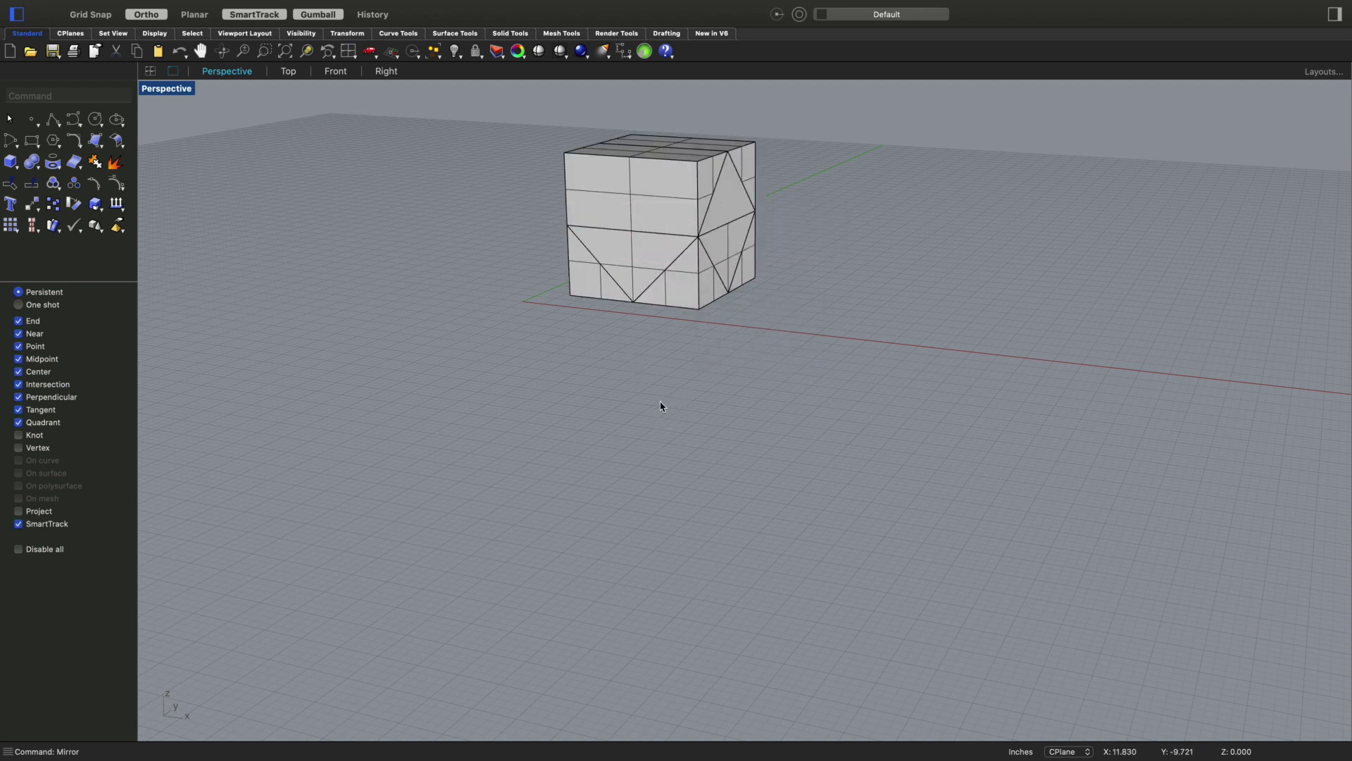
right_drag(662, 406, 573, 395)
scroll(777, 197, up, 5)
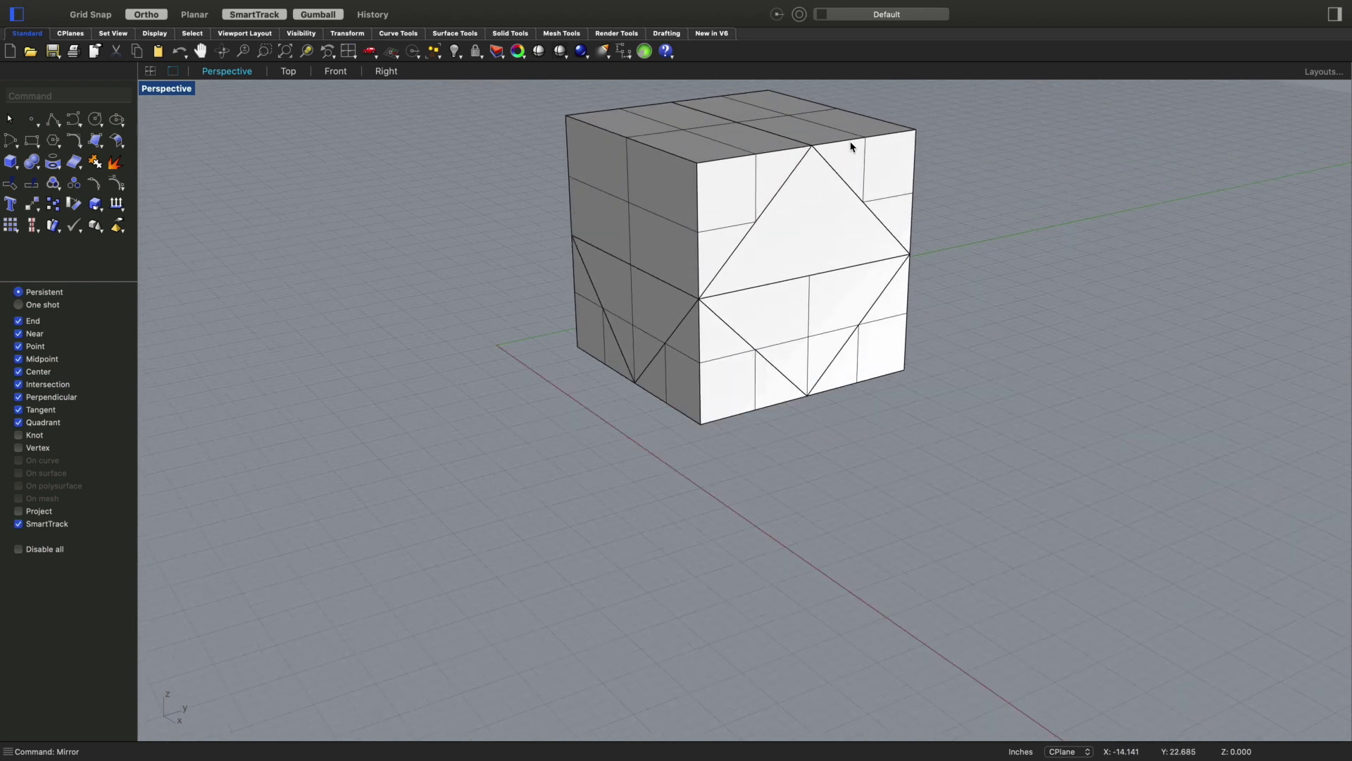
Undo the diagonal and mid-height mirrors, and check the remaining lower solid inside the cube
key(super+z)
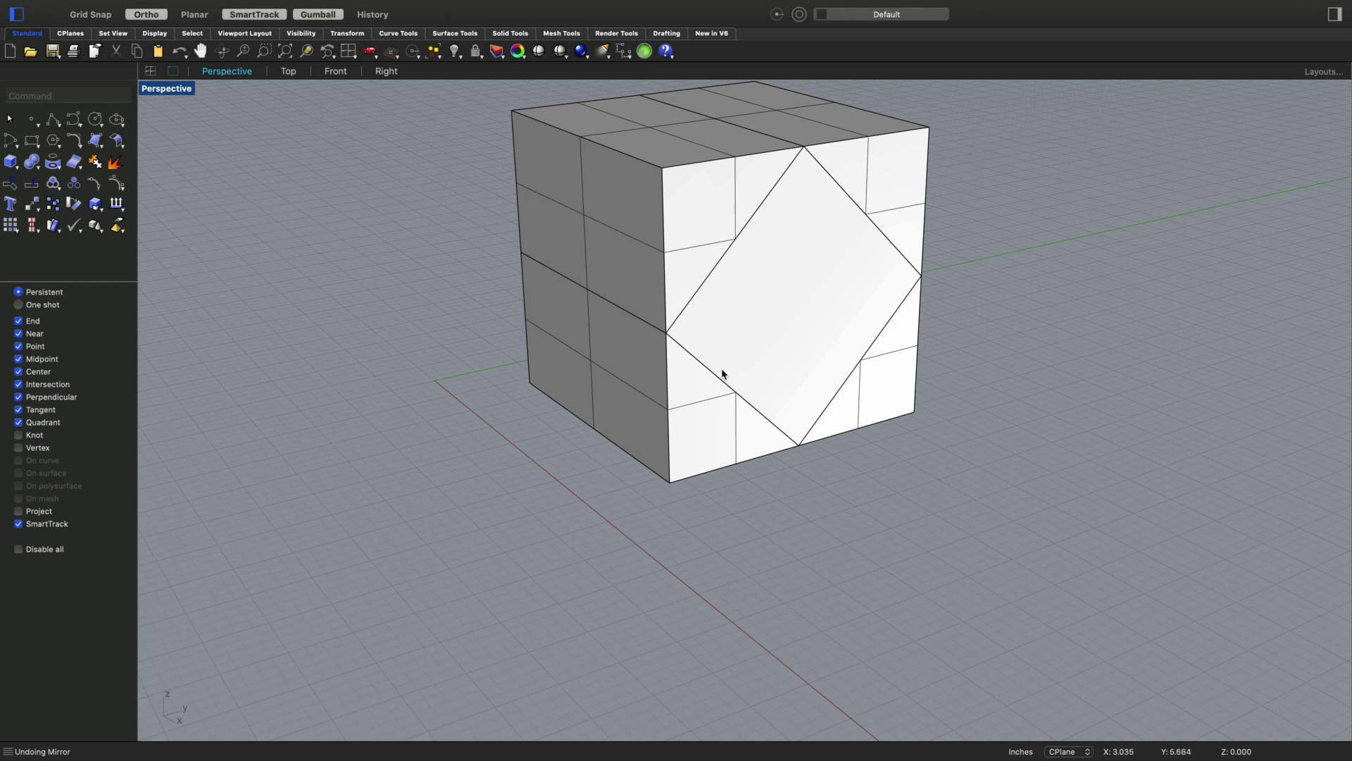
click(715, 400)
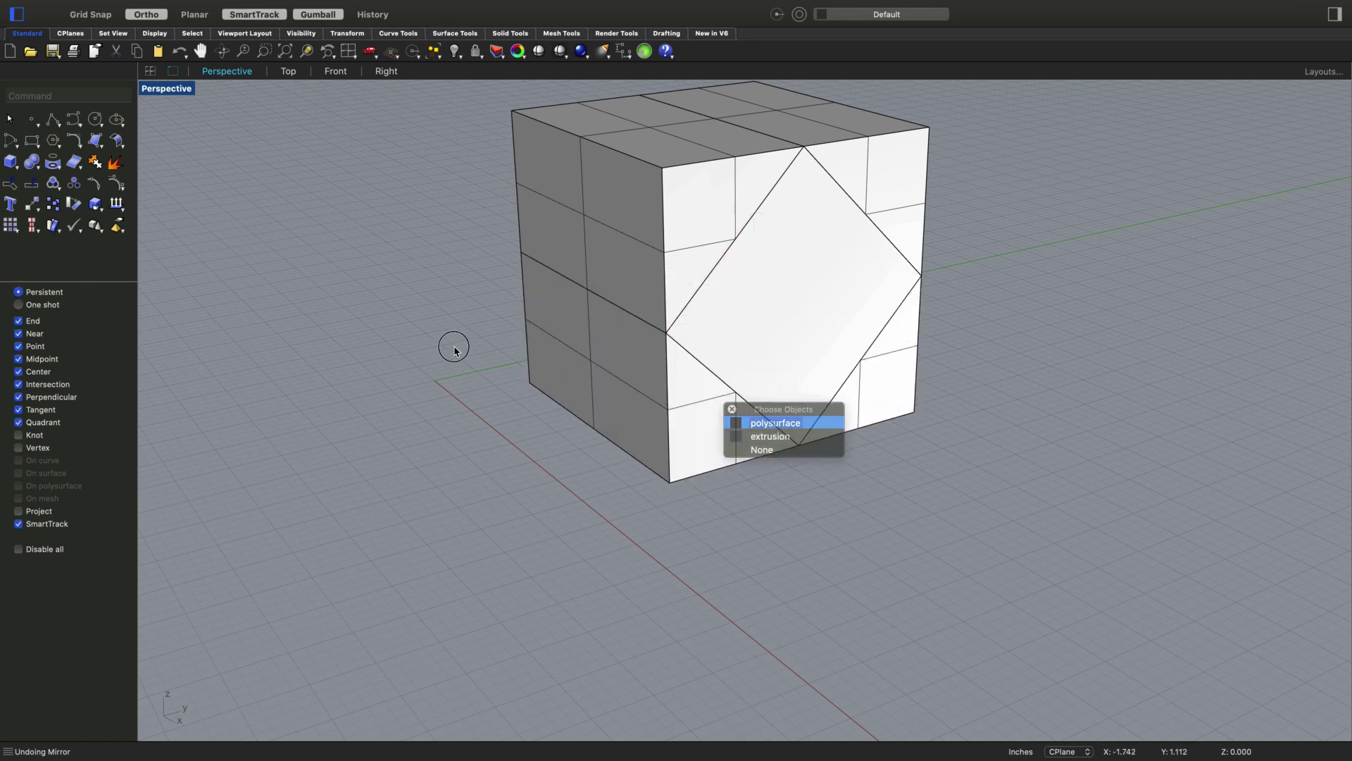
click(670, 226)
click(521, 366)
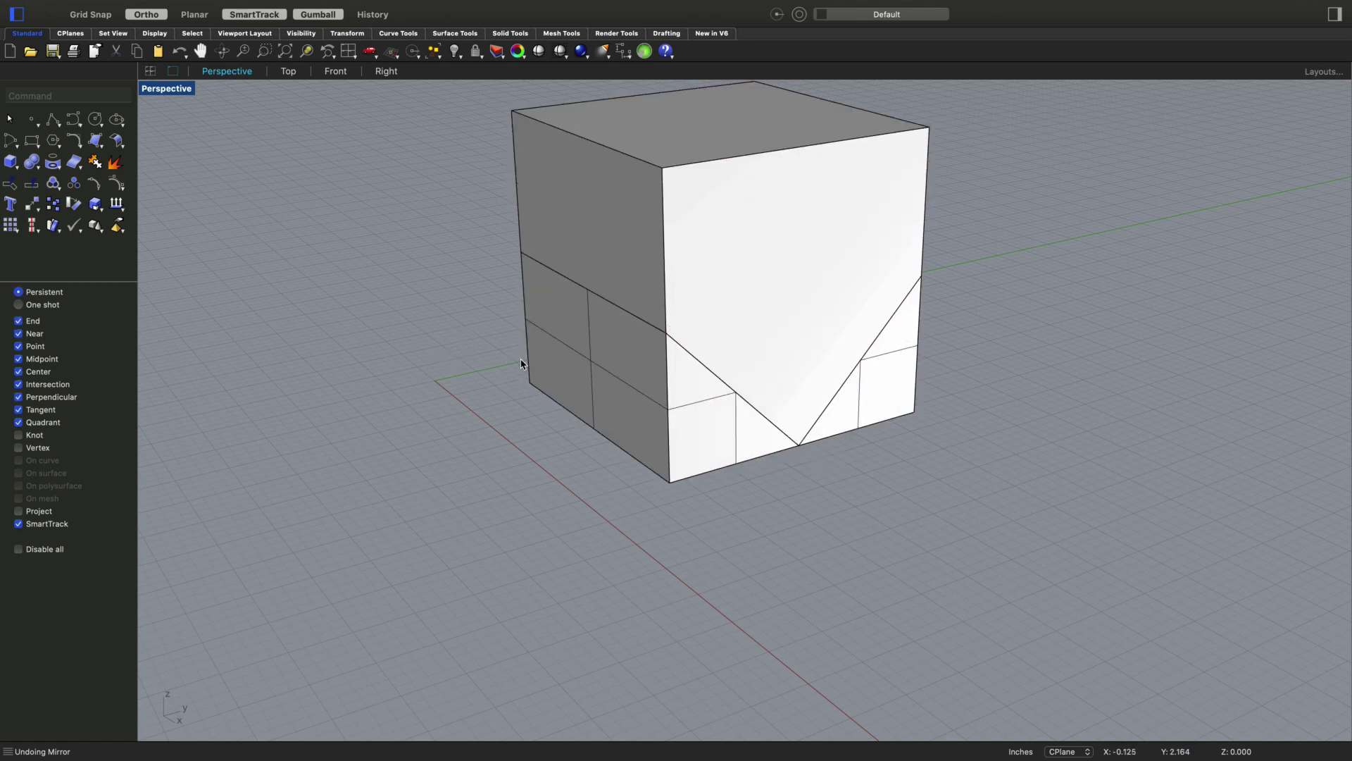
click(636, 399)
click(525, 450)
click(667, 402)
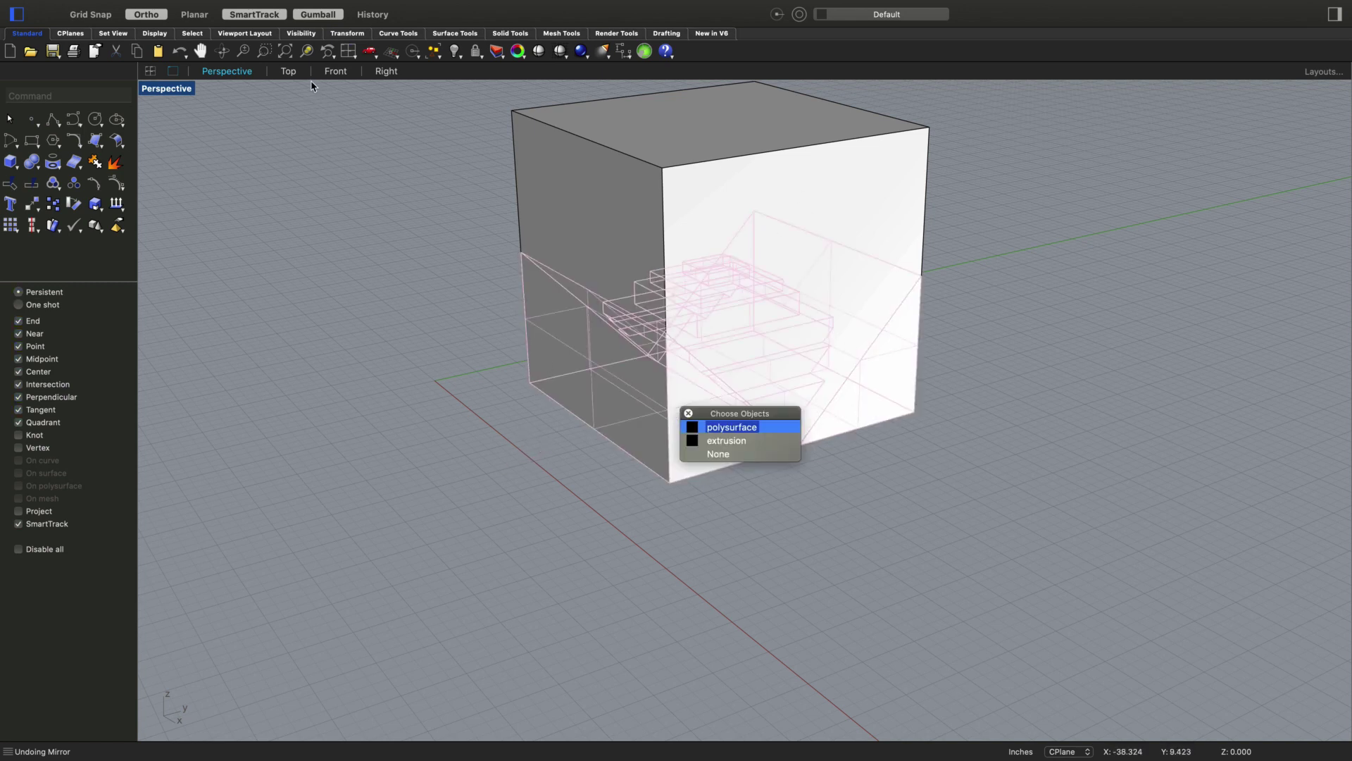
Try moving the merged solid along the X axis with the gumball in the Top view, and undo the move
click(288, 71)
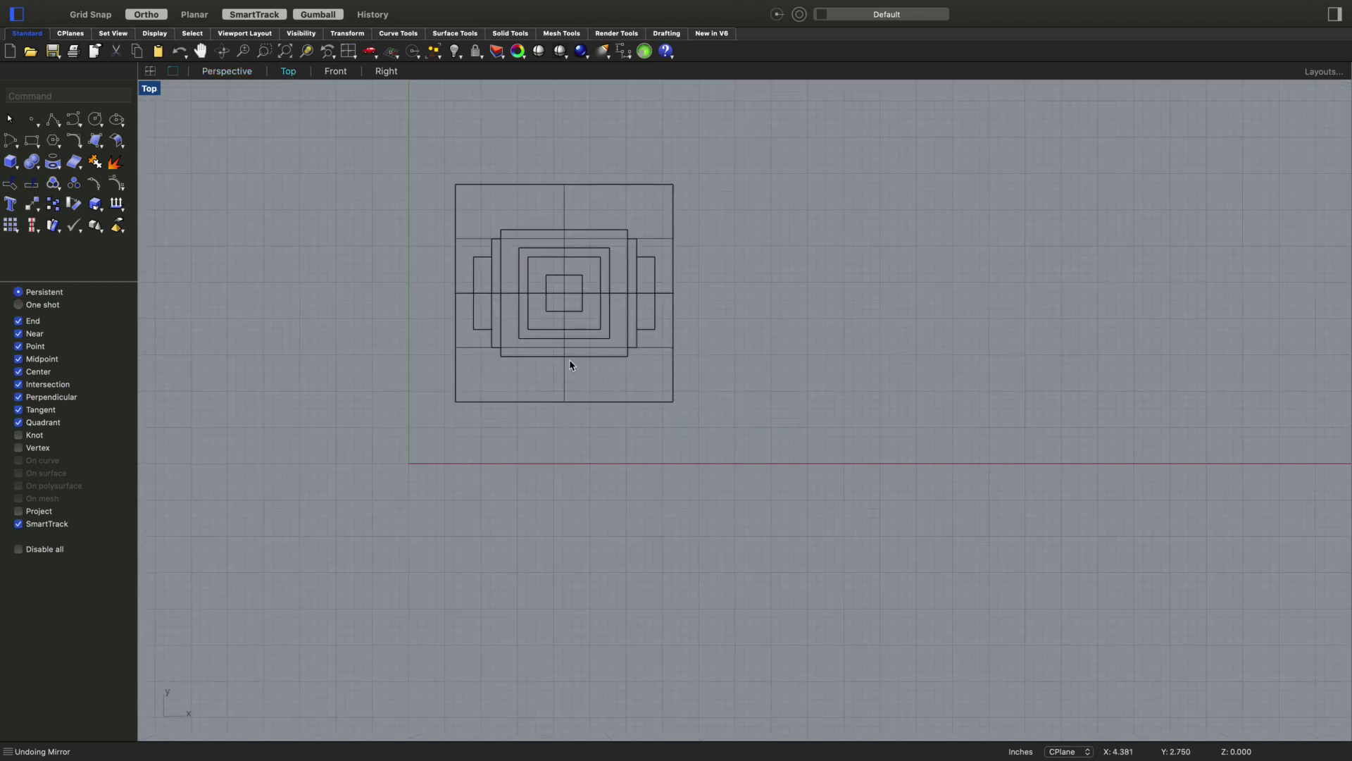
click(658, 348)
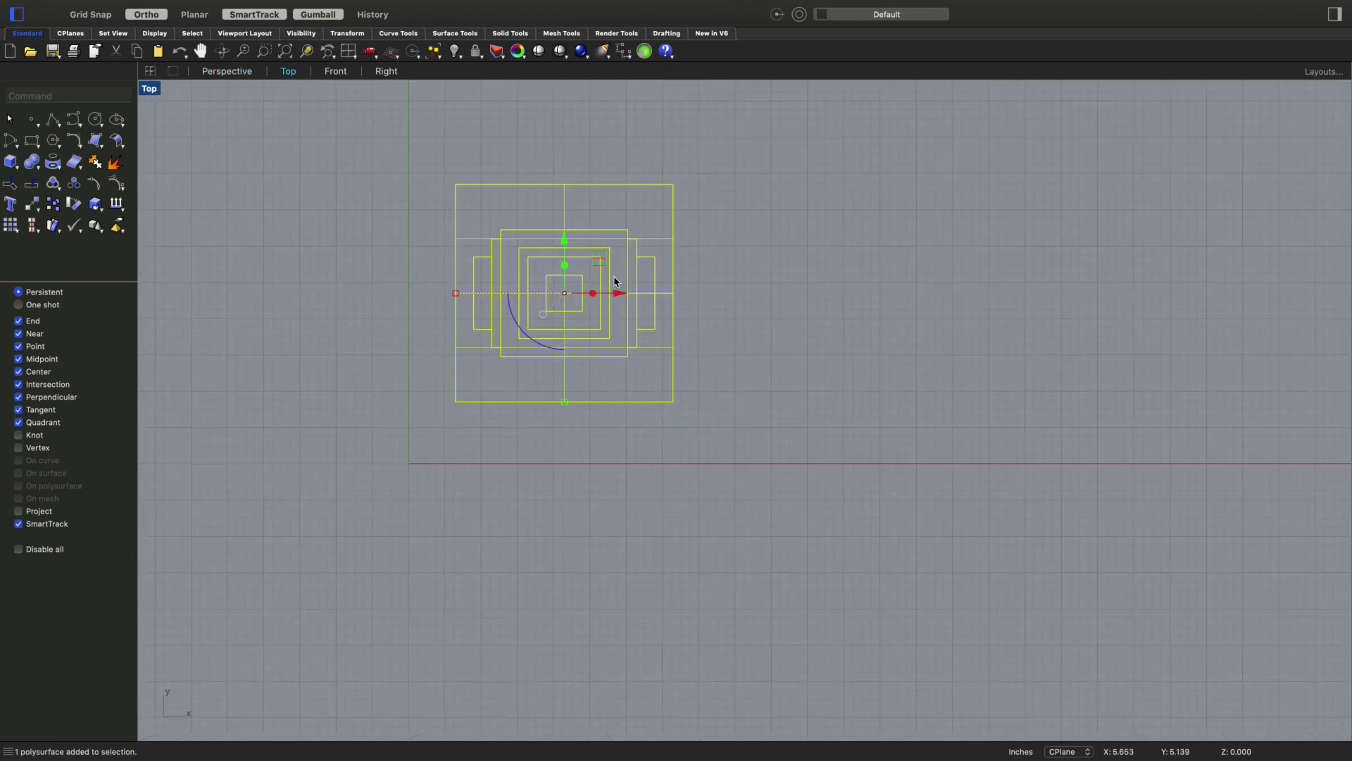
drag(618, 293, 821, 293)
key(super+z)
click(797, 258)
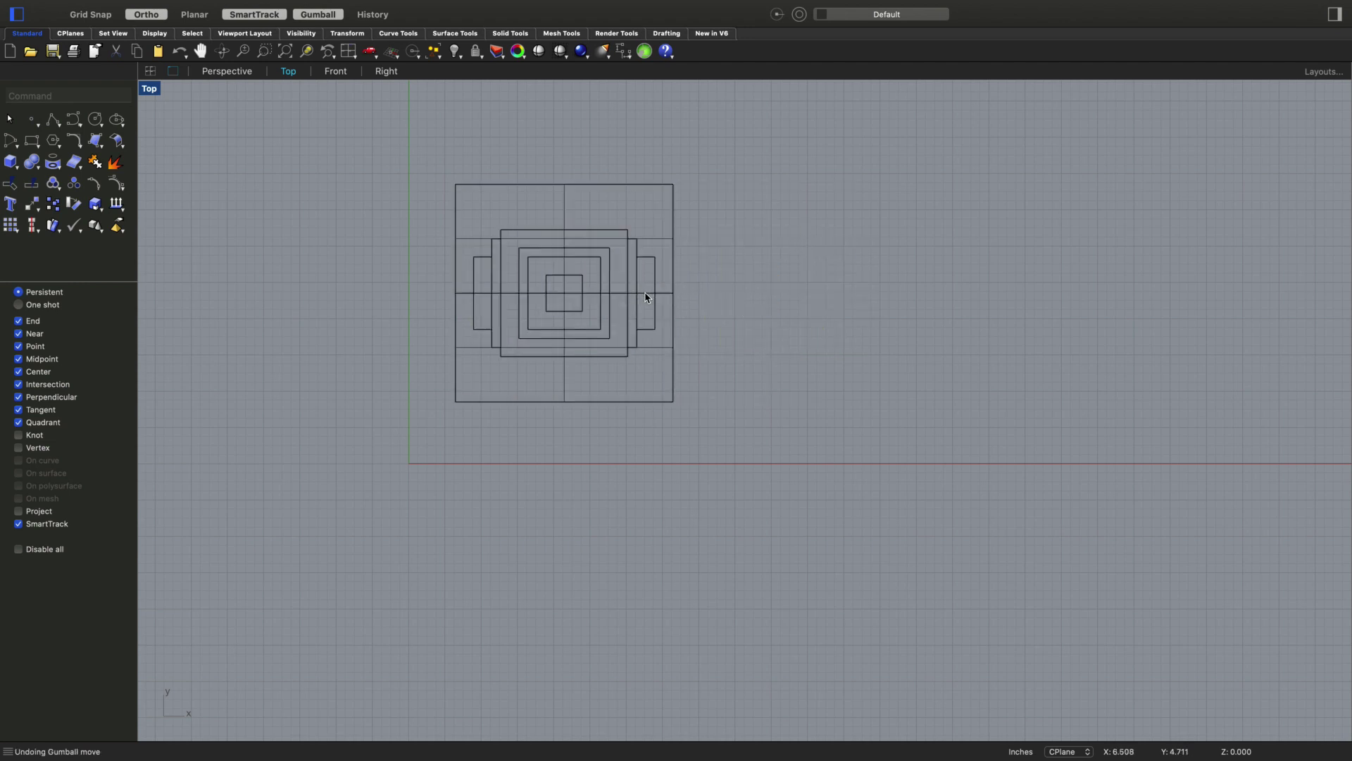
text(Mirror)
key(Return)
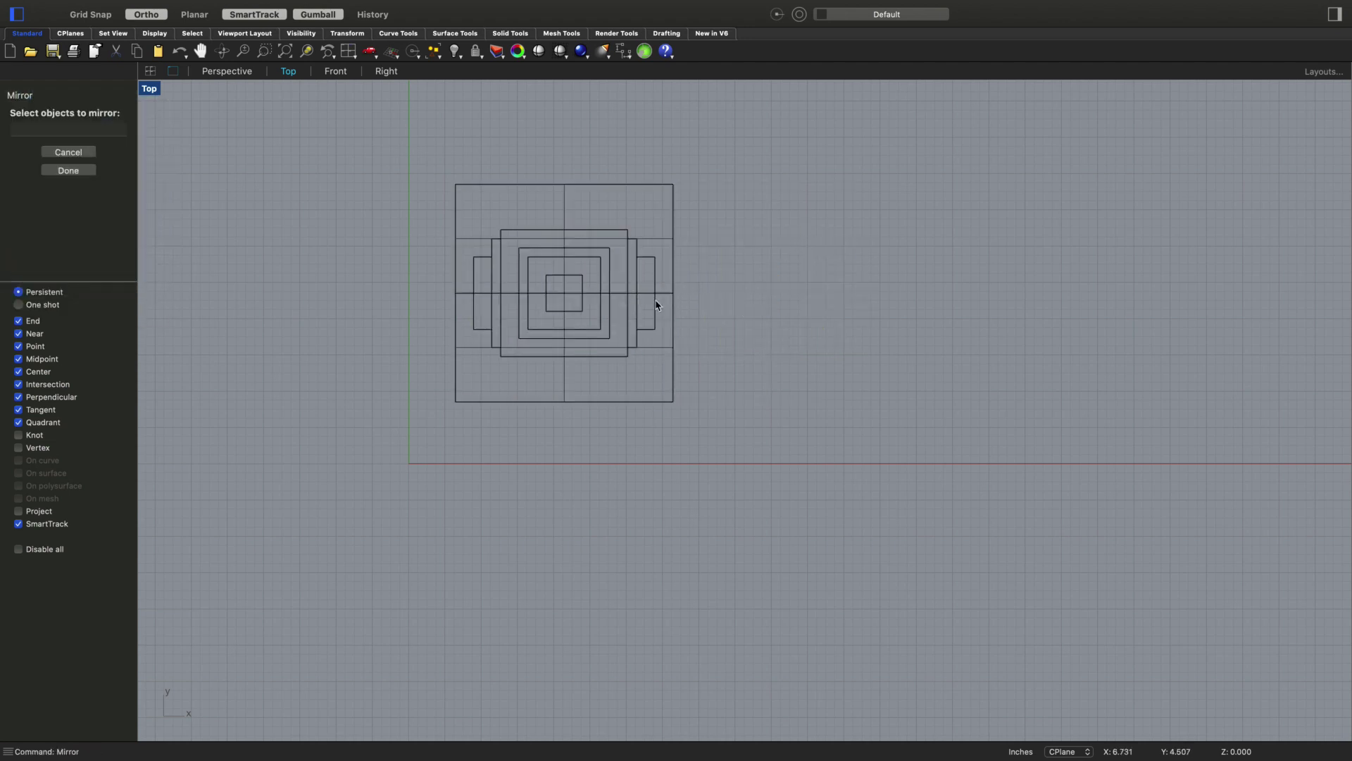
click(656, 304)
key(Return)
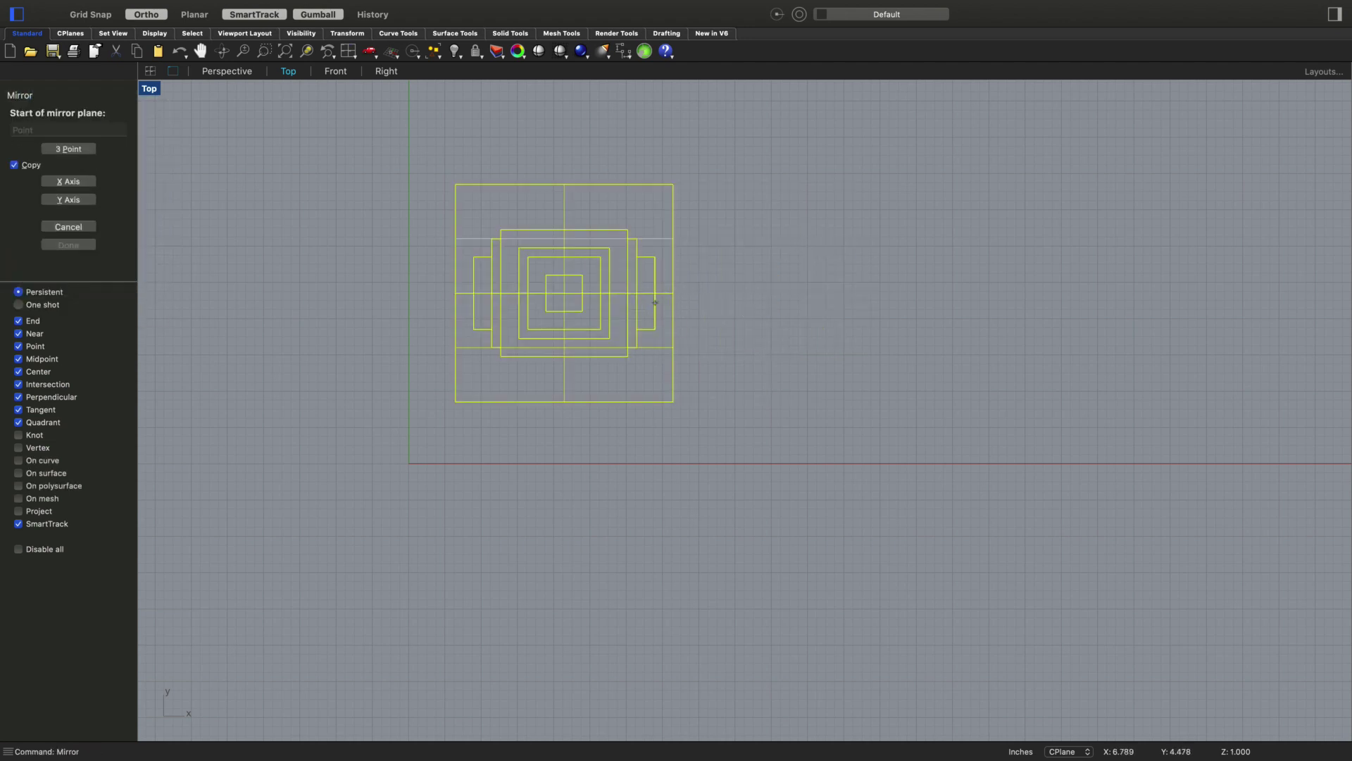
click(241, 76)
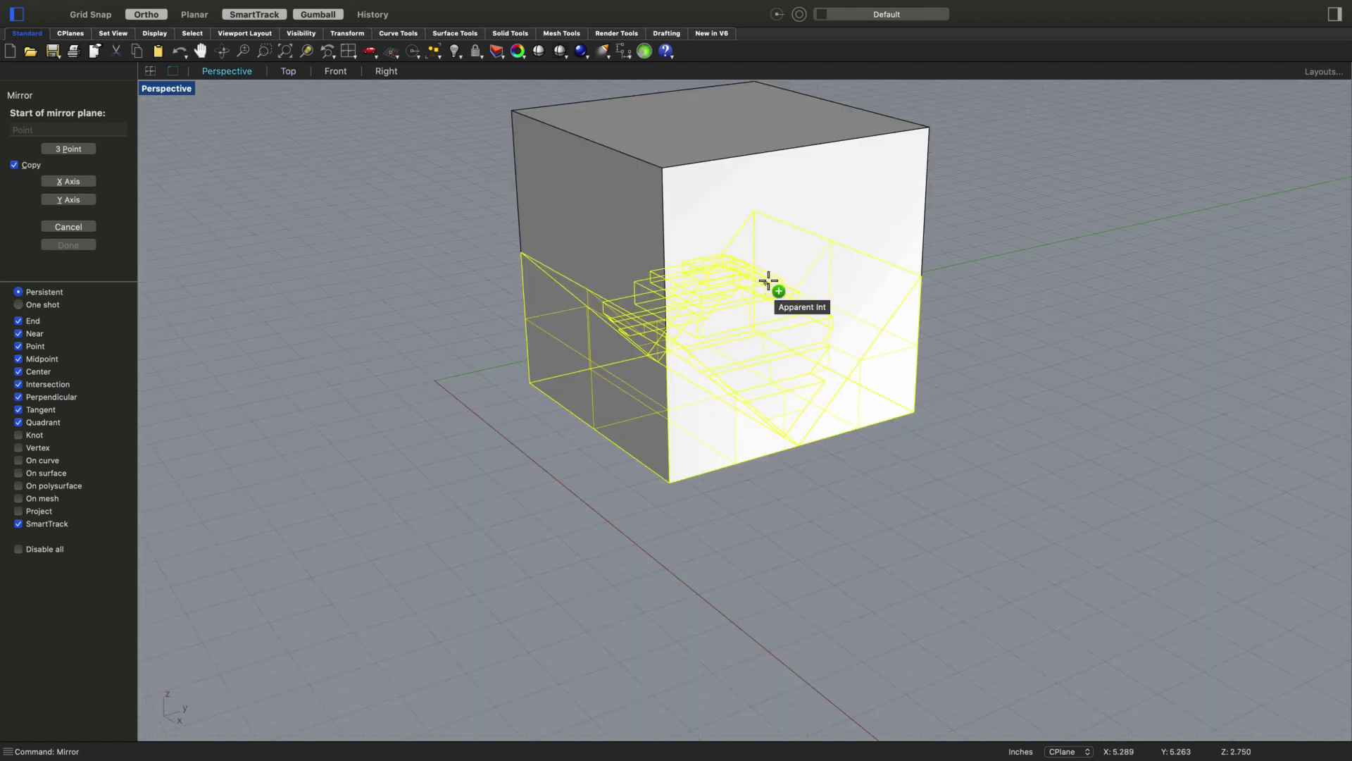
click(663, 165)
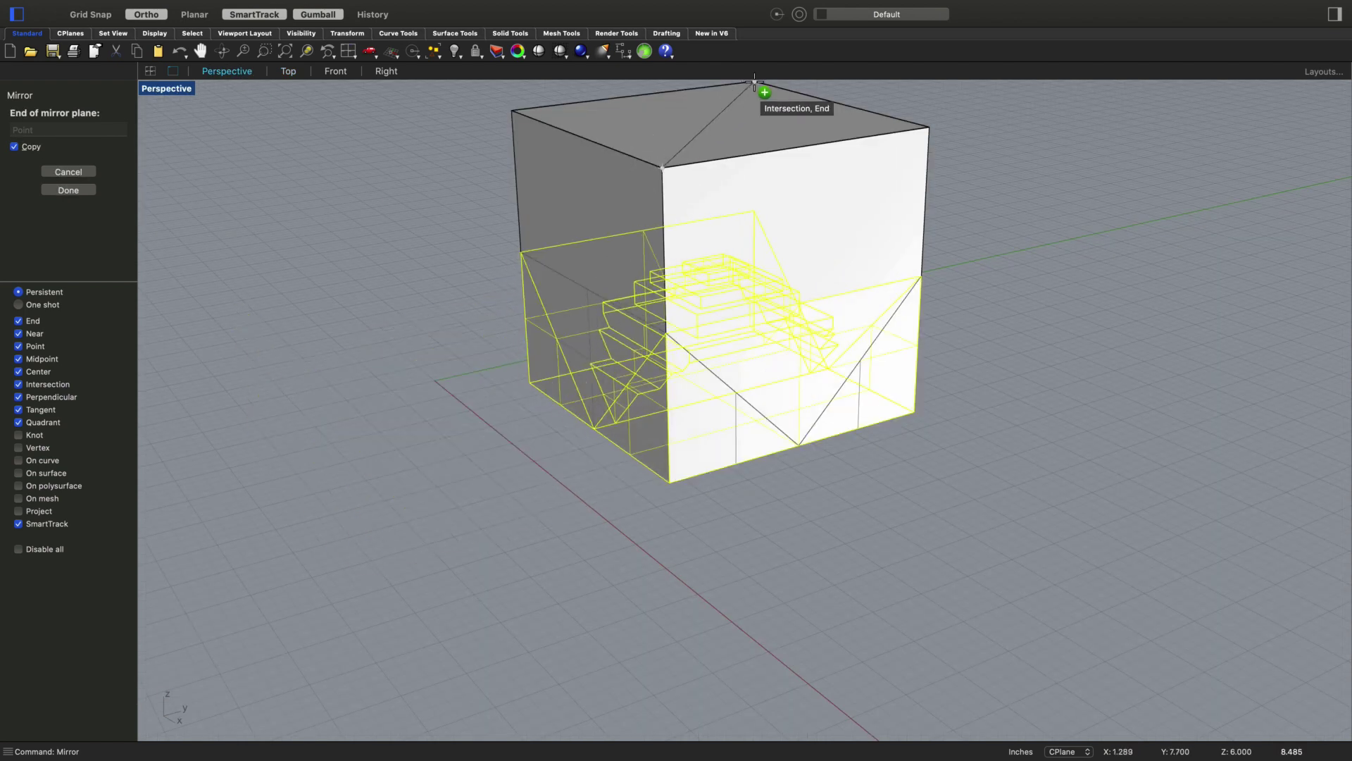
right_drag(759, 85, 722, 254)
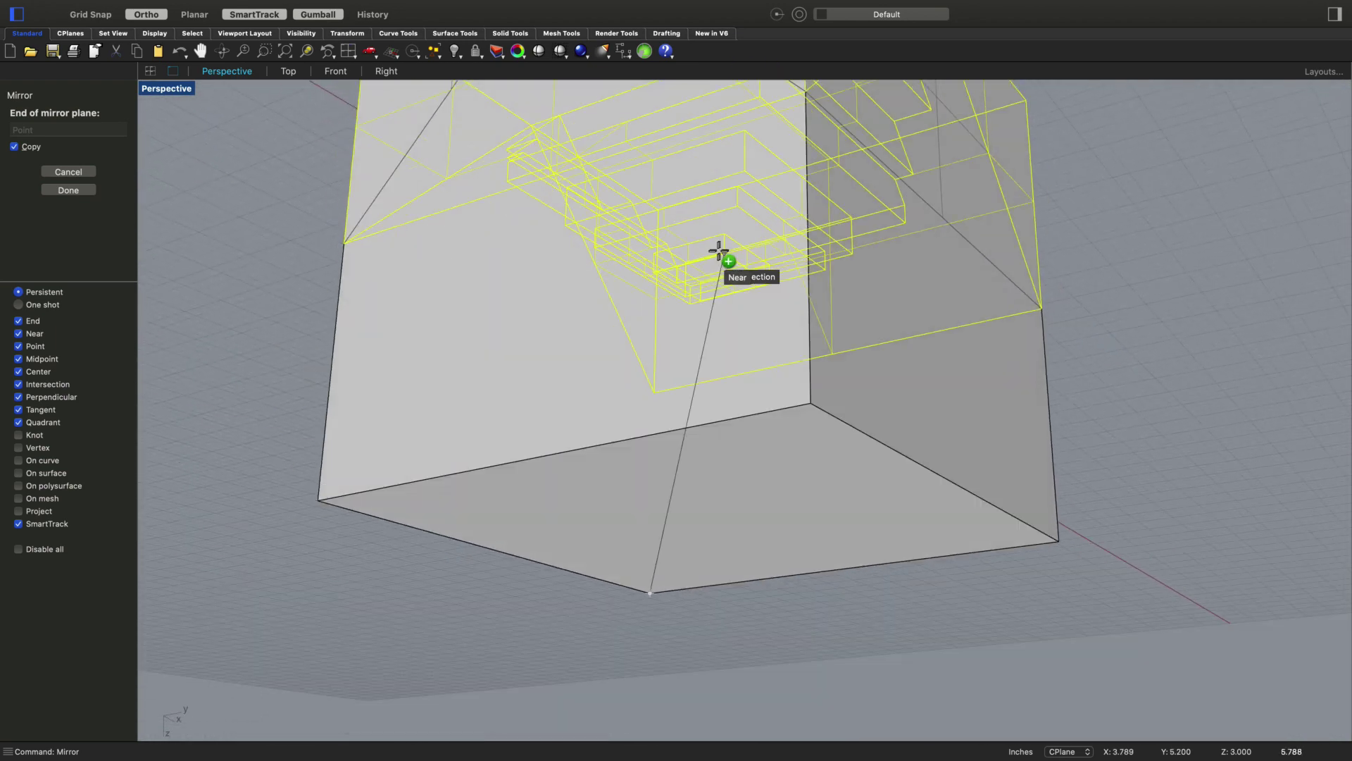
scroll(715, 255, down, 3)
click(615, 368)
right_drag(646, 432, 688, 254)
In Perspective, mirror a copy of the lower solid across the diagonal of the cube's top face, then check the result from other sides
click(640, 519)
click(677, 546)
right_drag(676, 547, 668, 424)
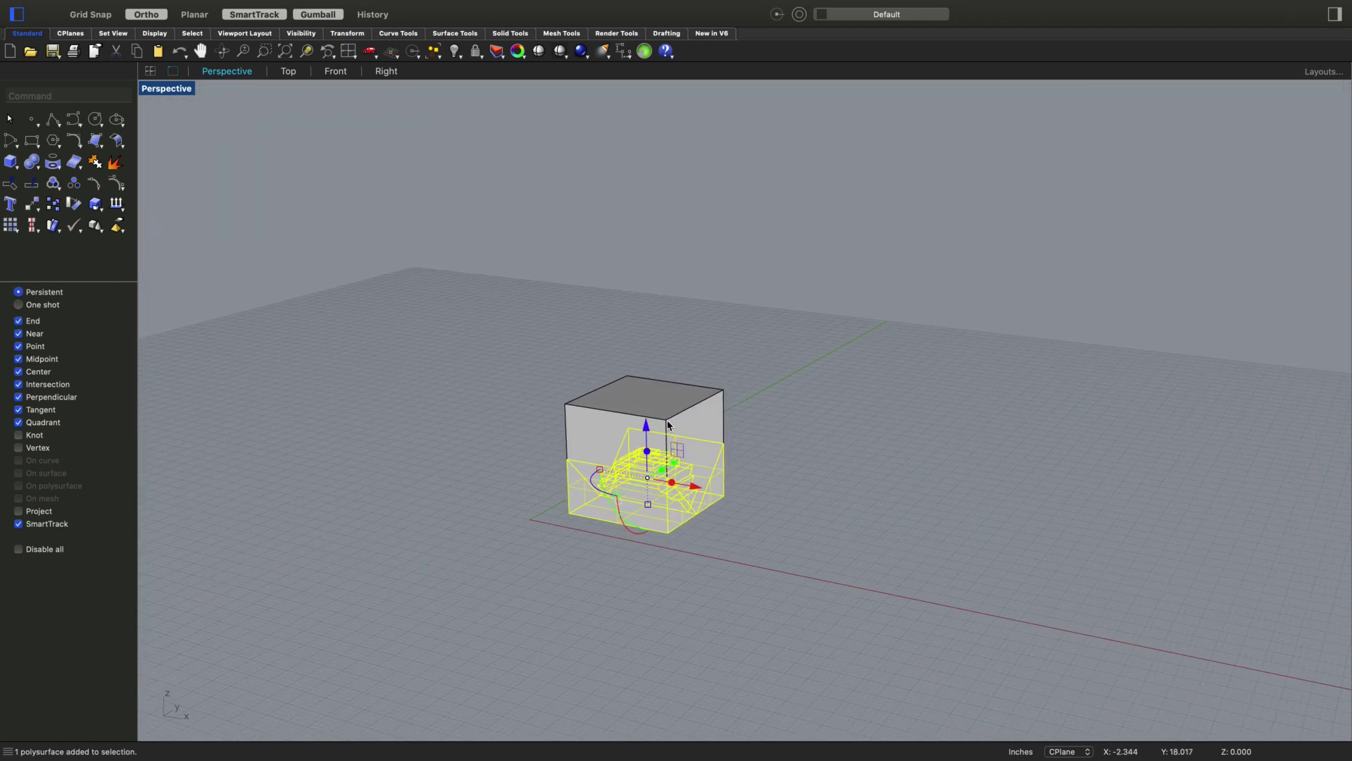
key(Return)
click(667, 421)
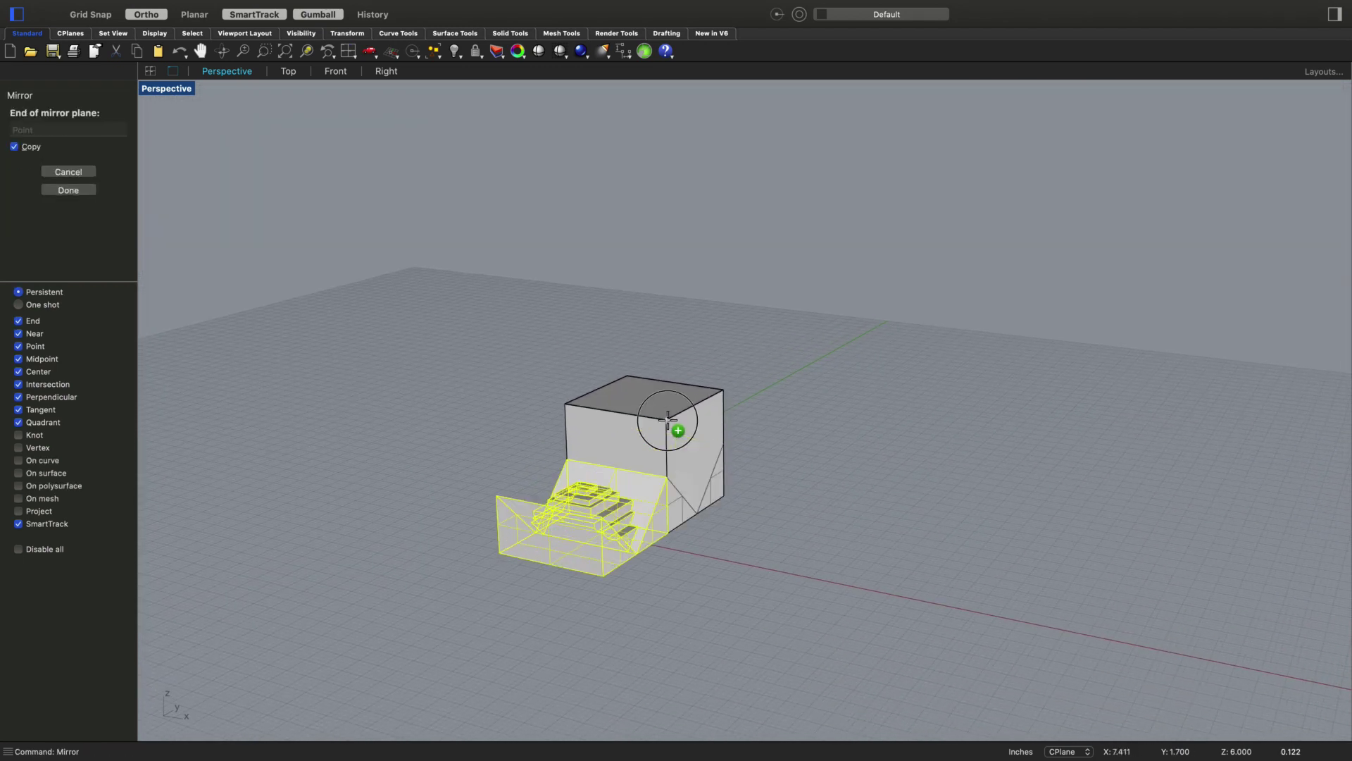
click(633, 378)
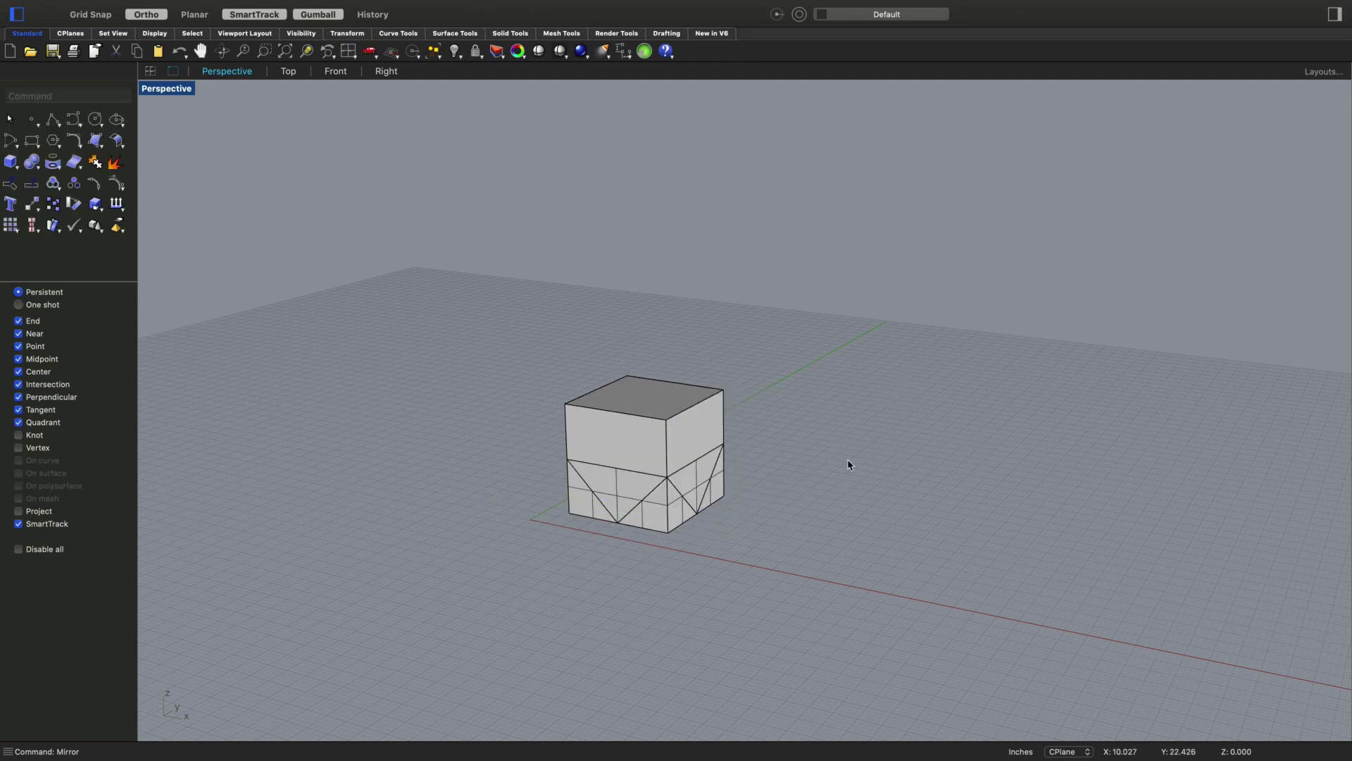
right_drag(622, 510, 568, 493)
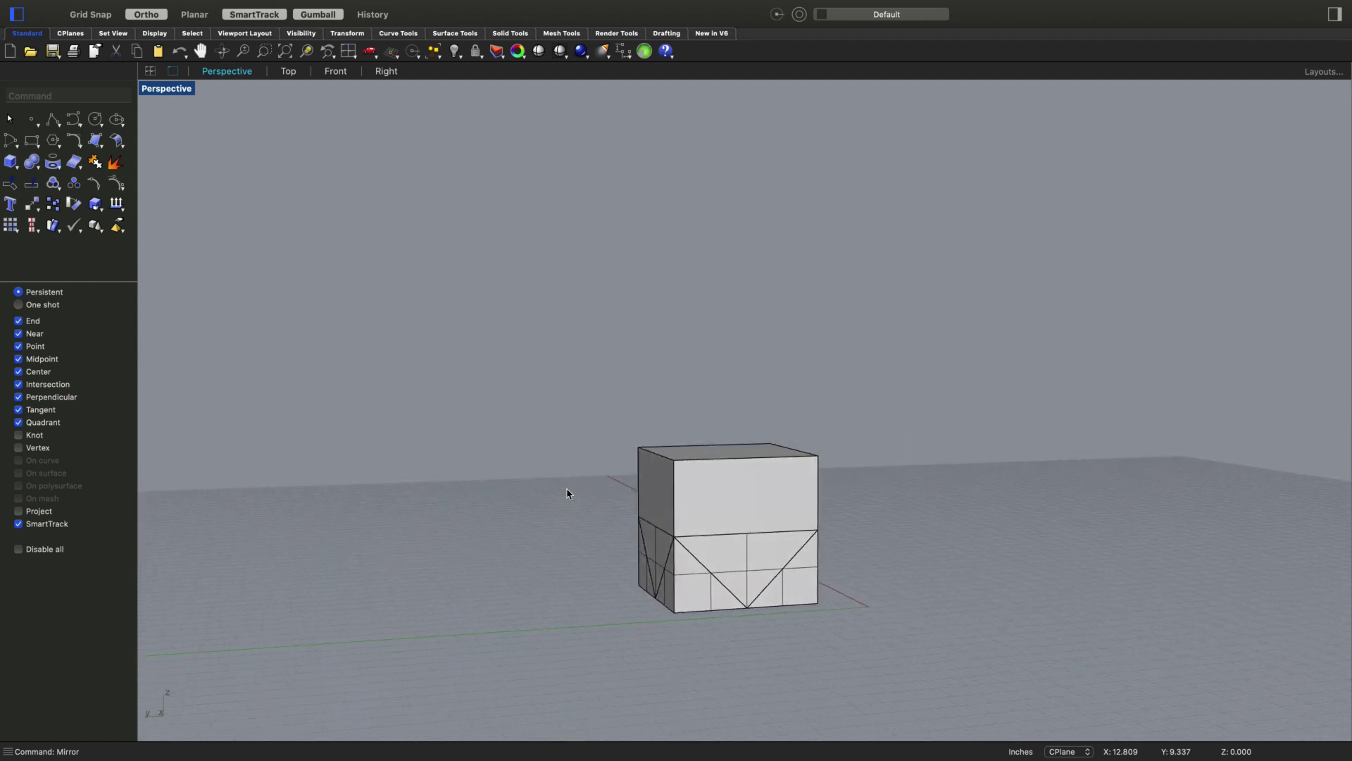
click(666, 583)
right_drag(891, 616, 846, 617)
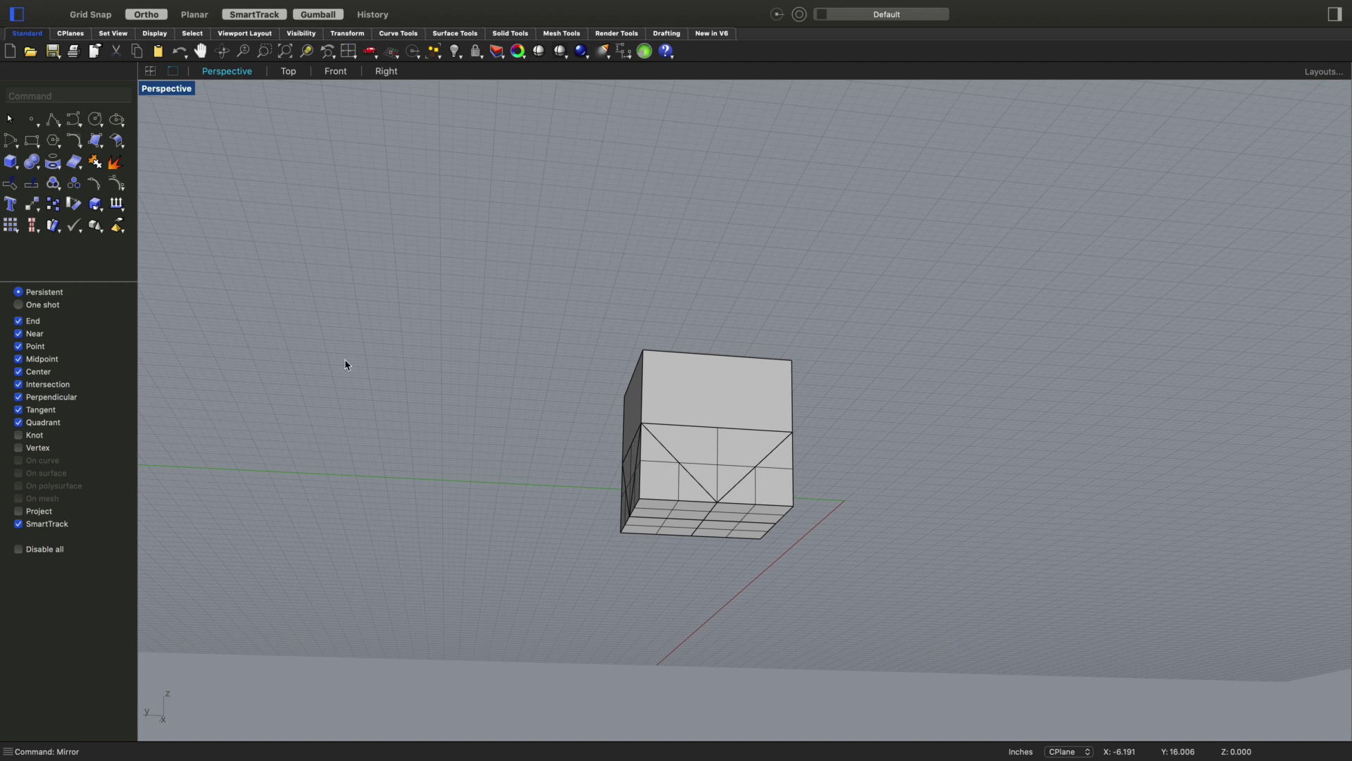
In the Right view, mirror copies of both lower solids into the cube's upper half across the horizontal line at mid-height
click(386, 71)
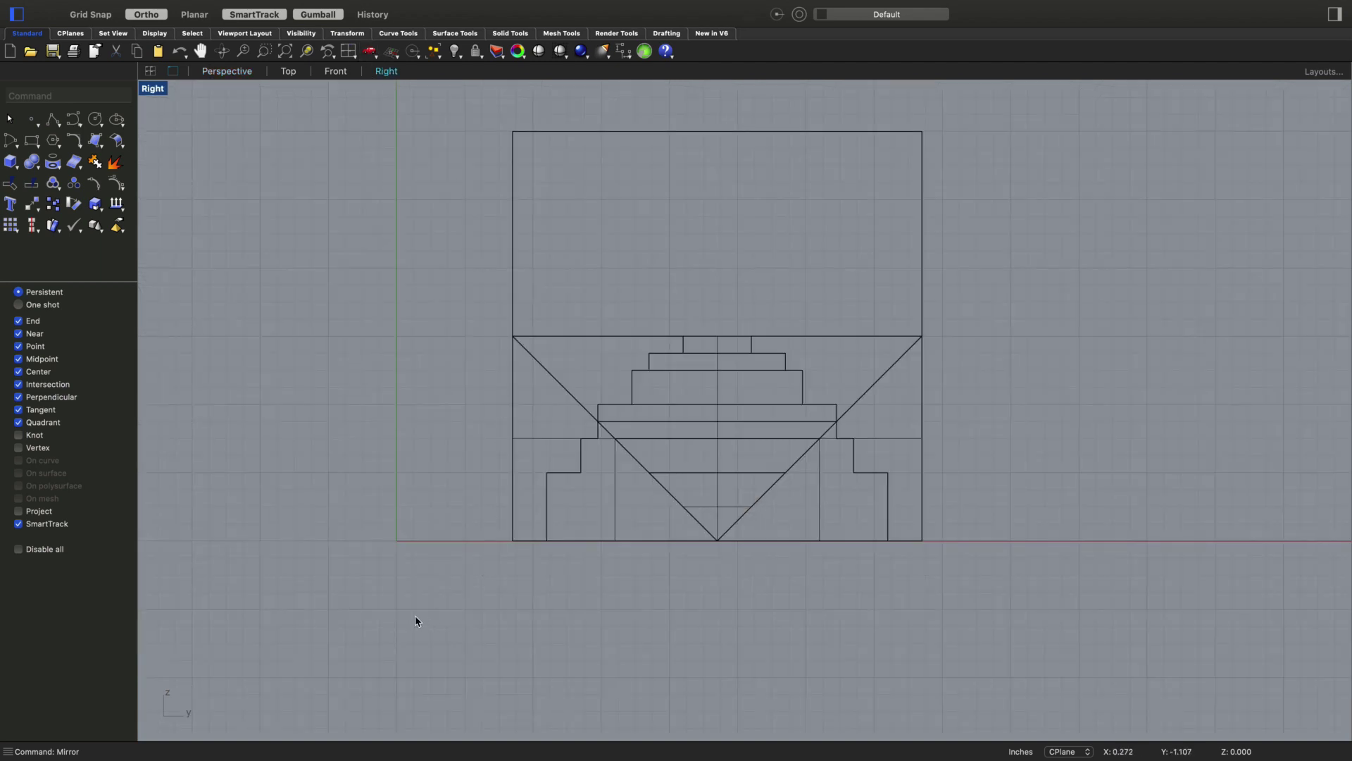
drag(432, 649, 1093, 313)
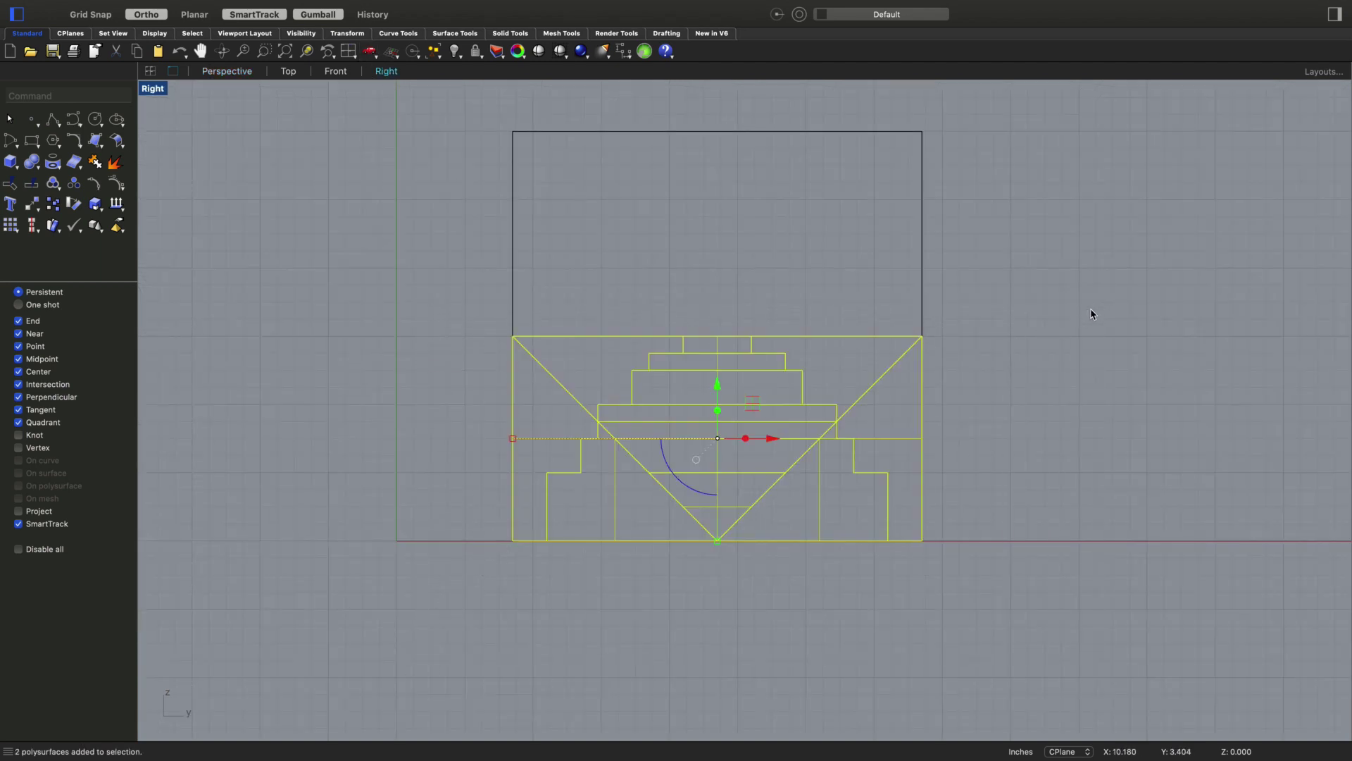
click(482, 671)
drag(353, 623, 246, 743)
click(301, 682)
click(367, 627)
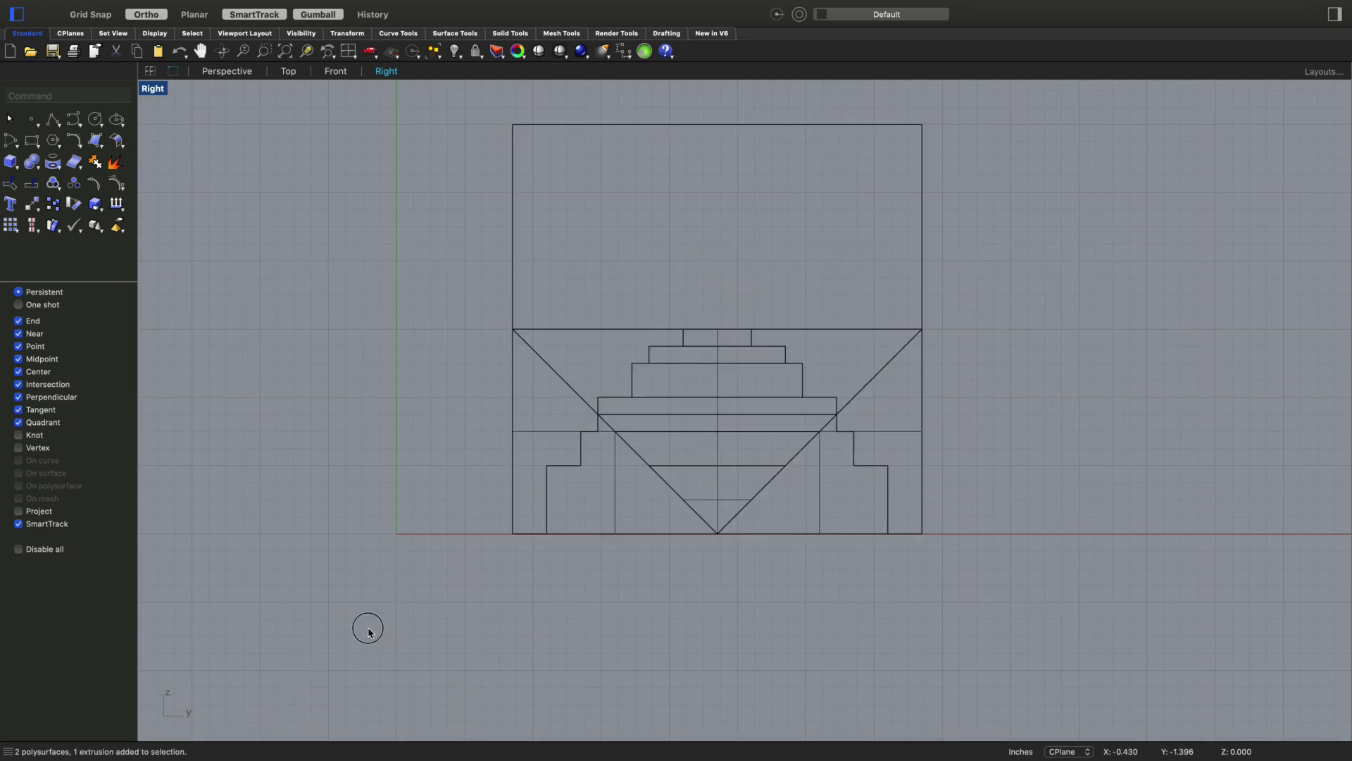
drag(349, 671, 1111, 286)
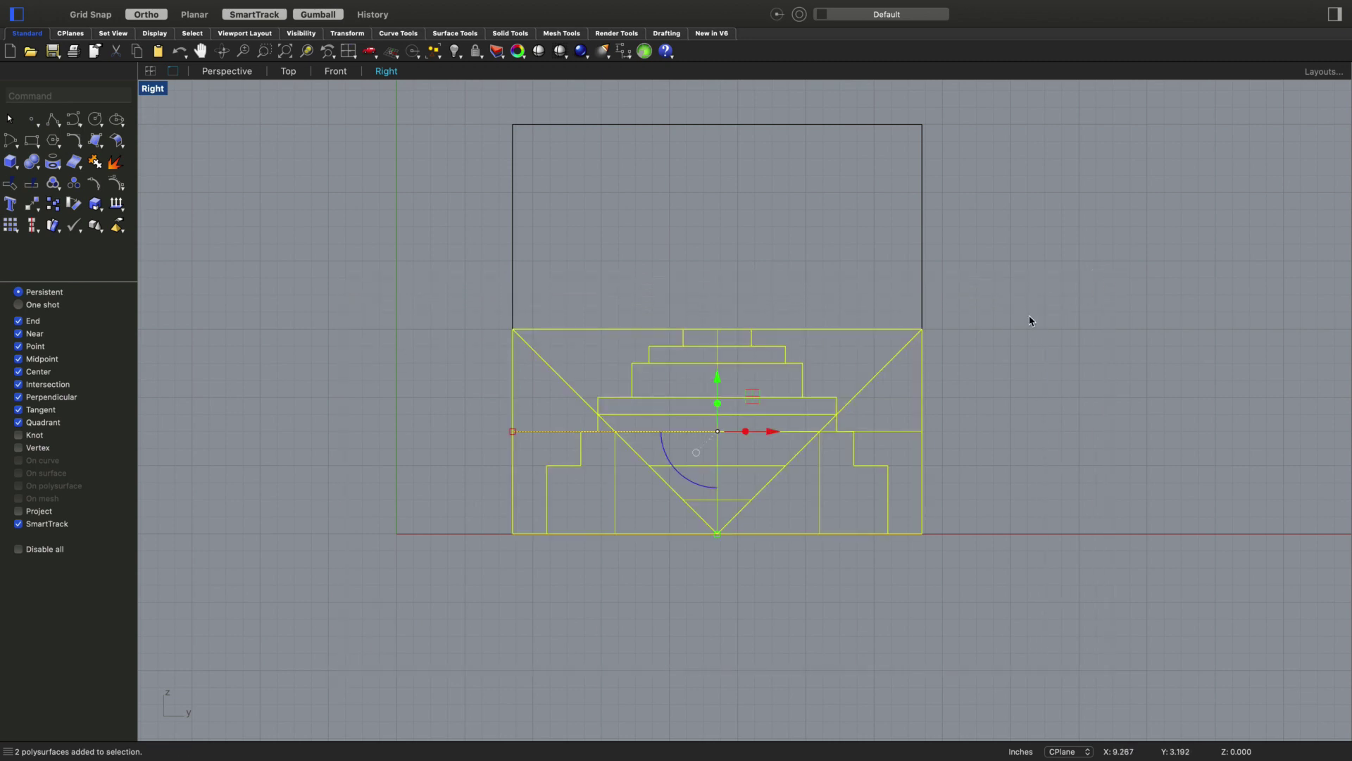
text(Mirror)
key(Return)
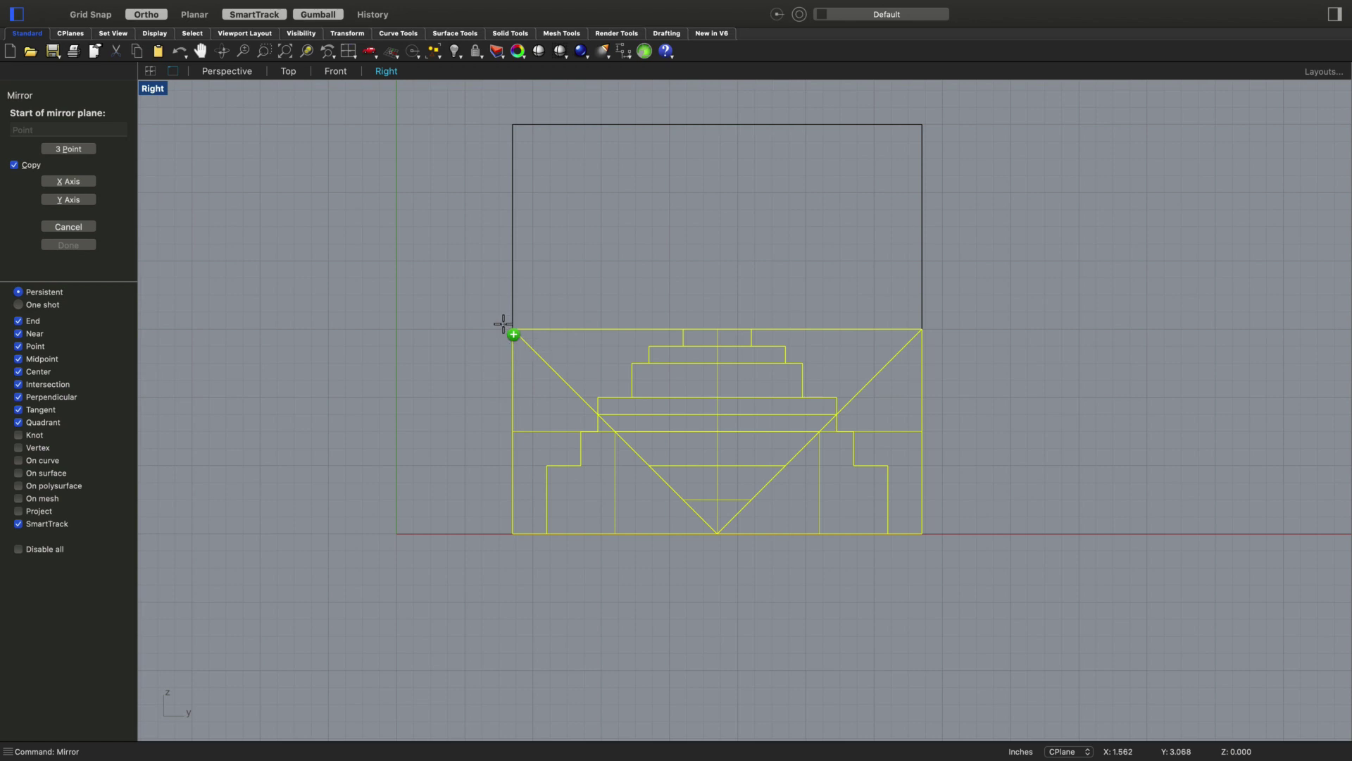
click(513, 328)
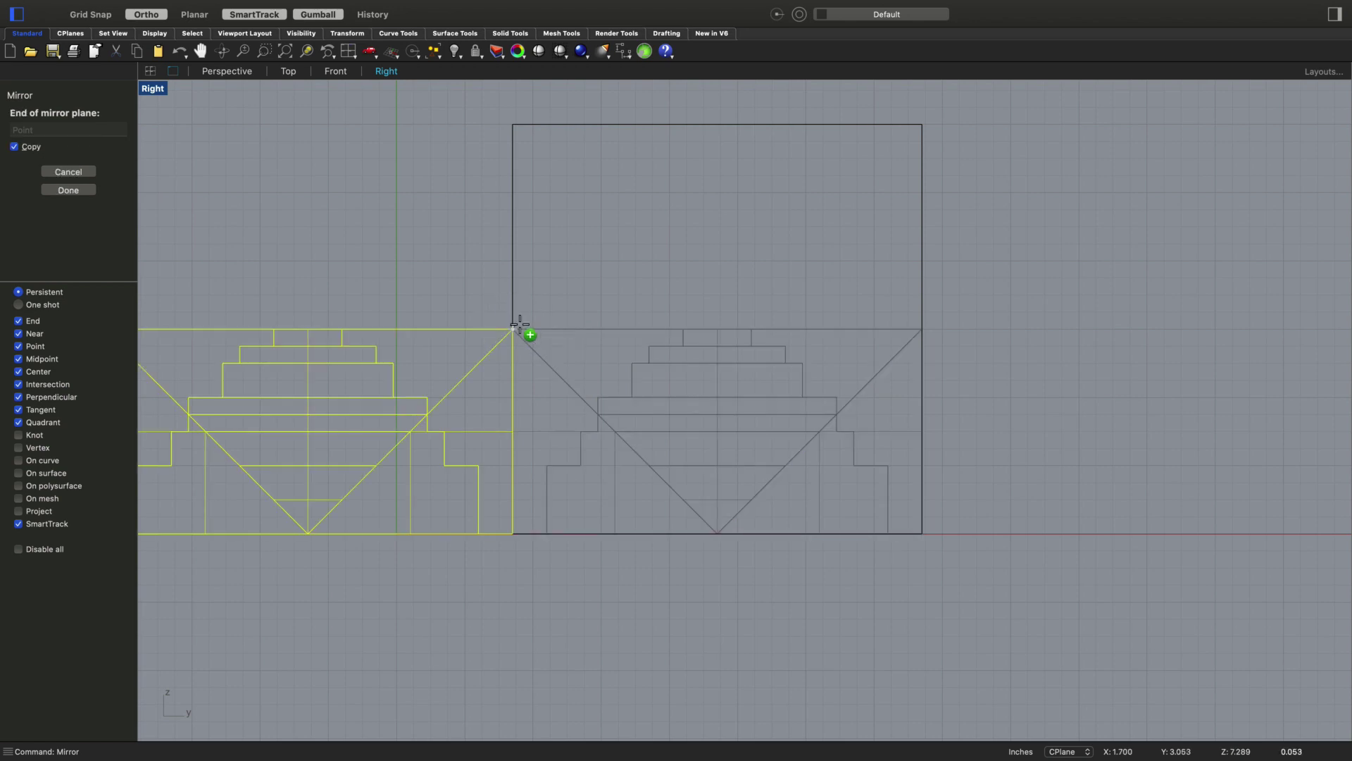
click(922, 328)
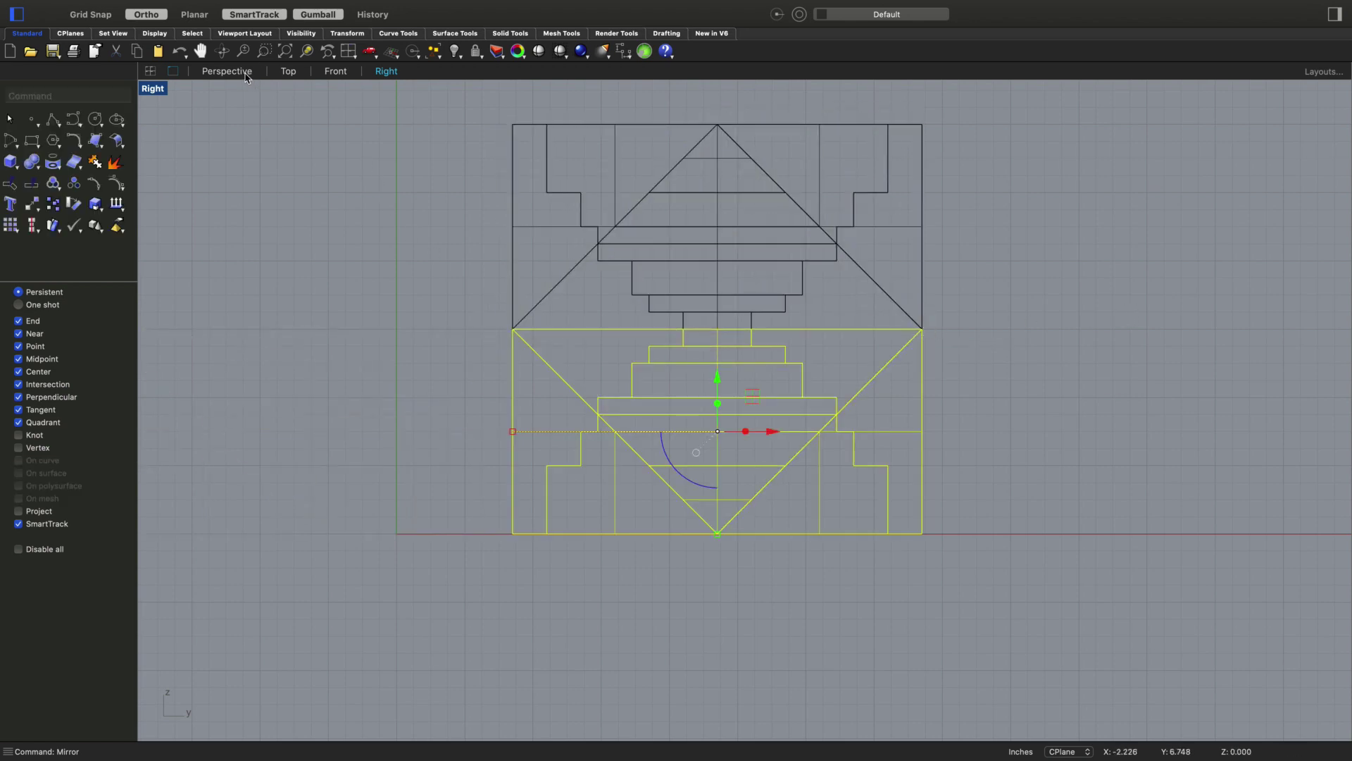
Examine the mirrored solids in Perspective from several sides and pick an upper polysurface to see its extent
click(247, 73)
click(486, 419)
right_drag(486, 420, 694, 501)
right_drag(772, 482, 503, 534)
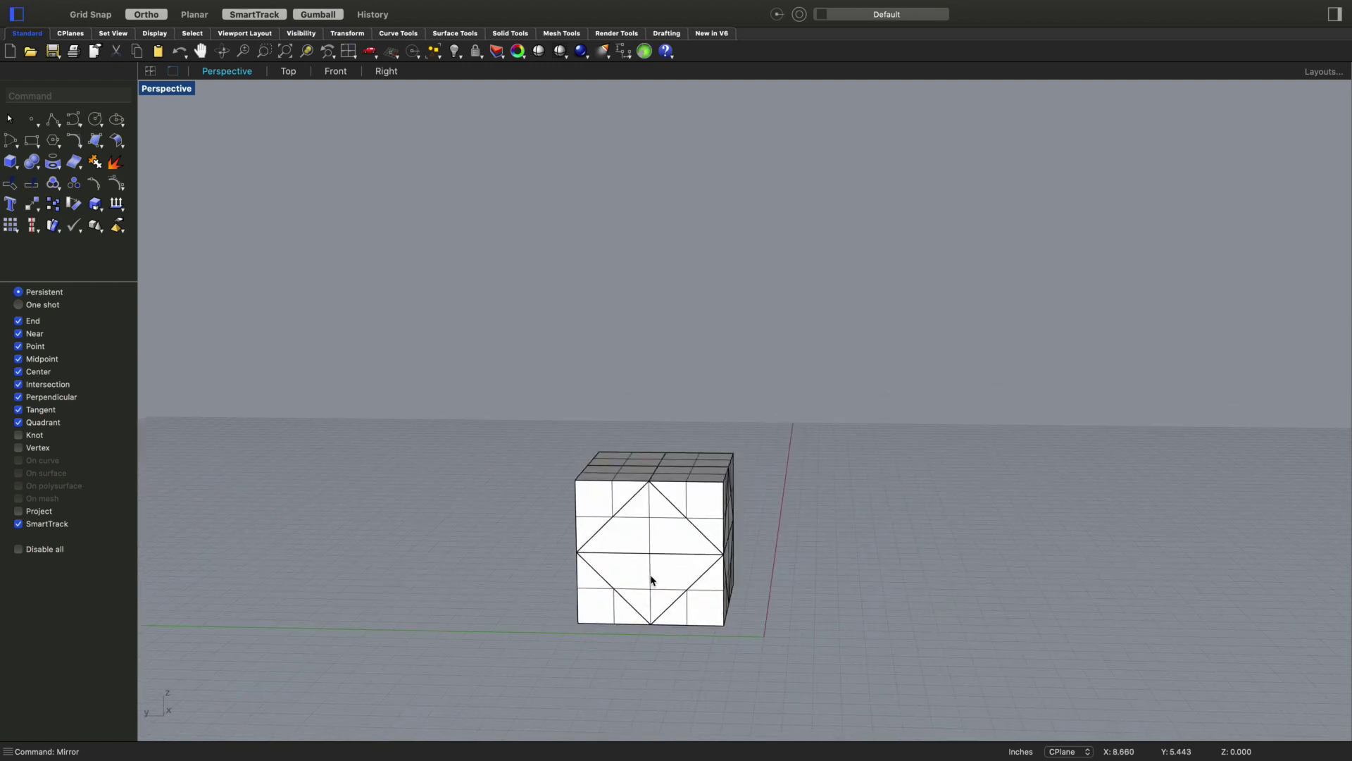
click(605, 515)
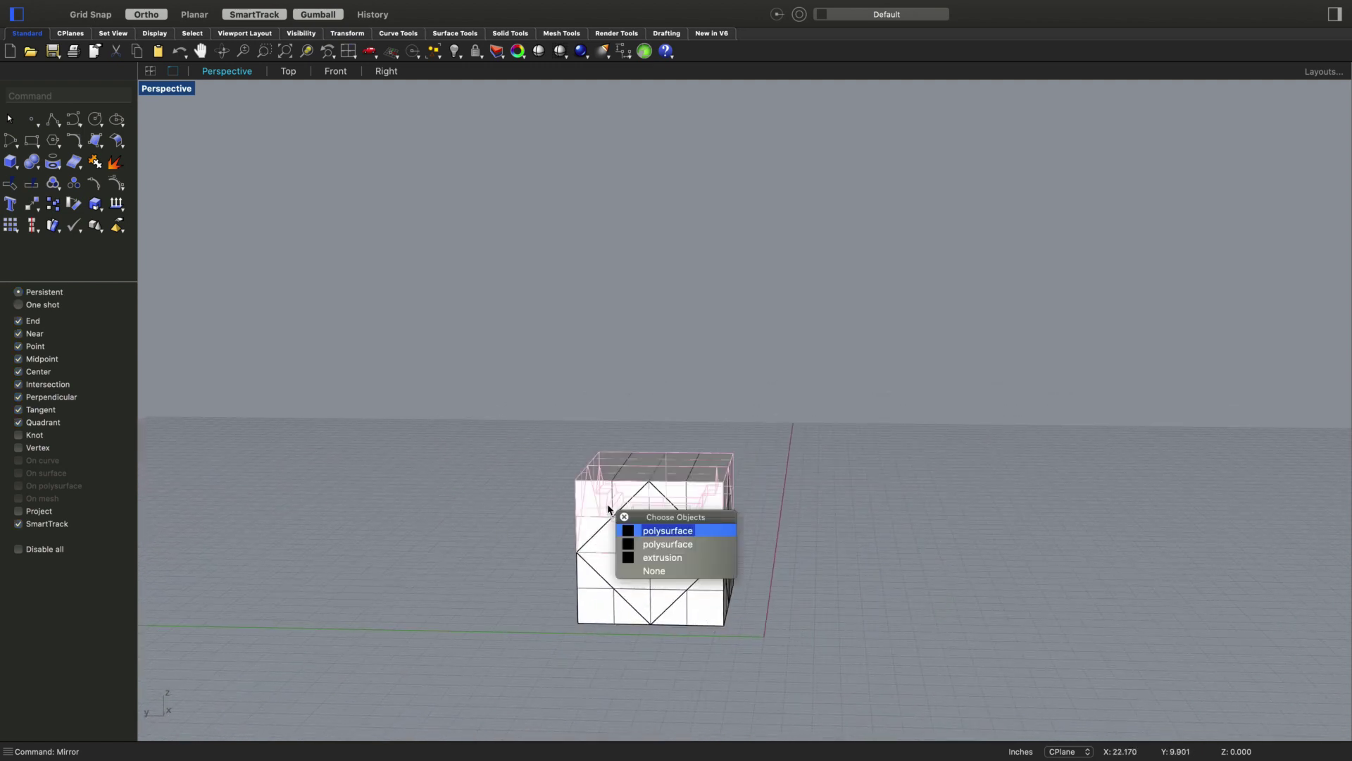
click(642, 530)
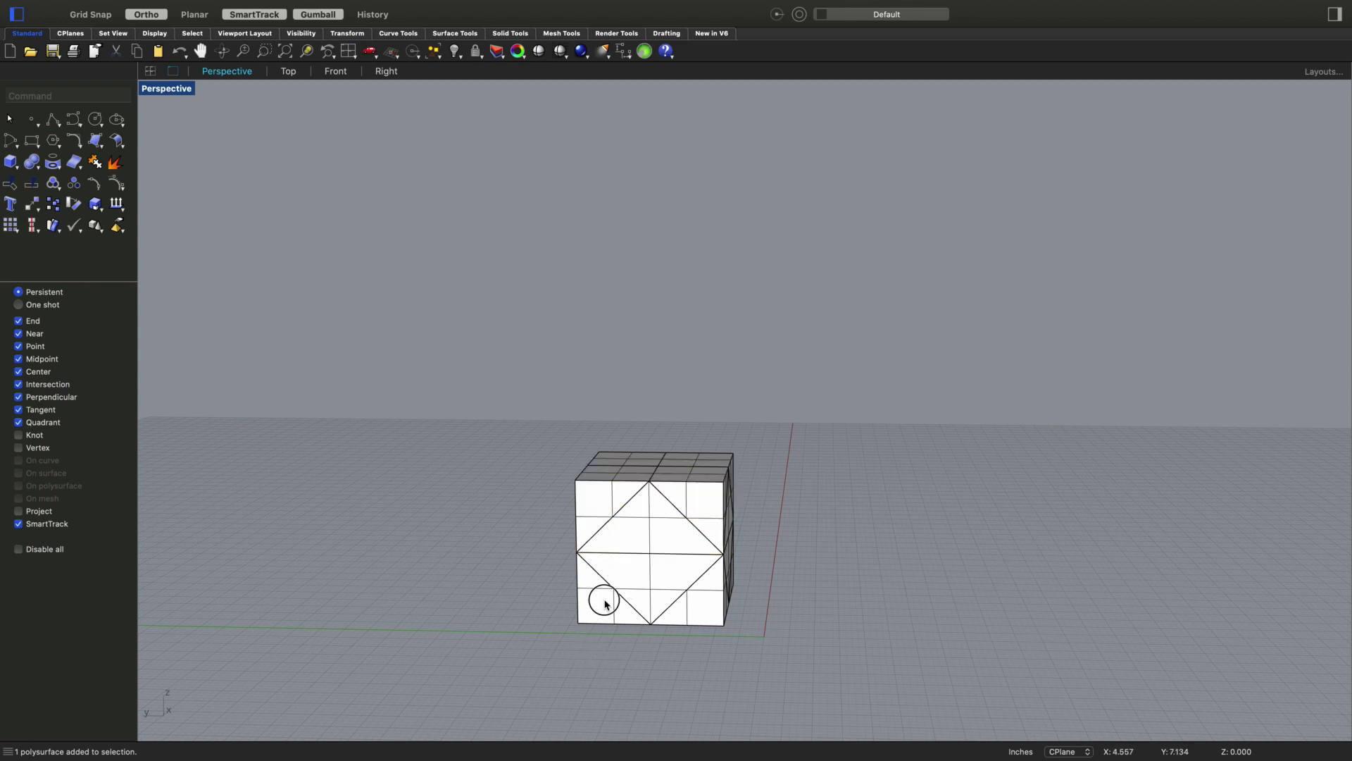
Copy one of the lower solids to an empty spot beside the cube along the Y axis
click(627, 619)
click(670, 622)
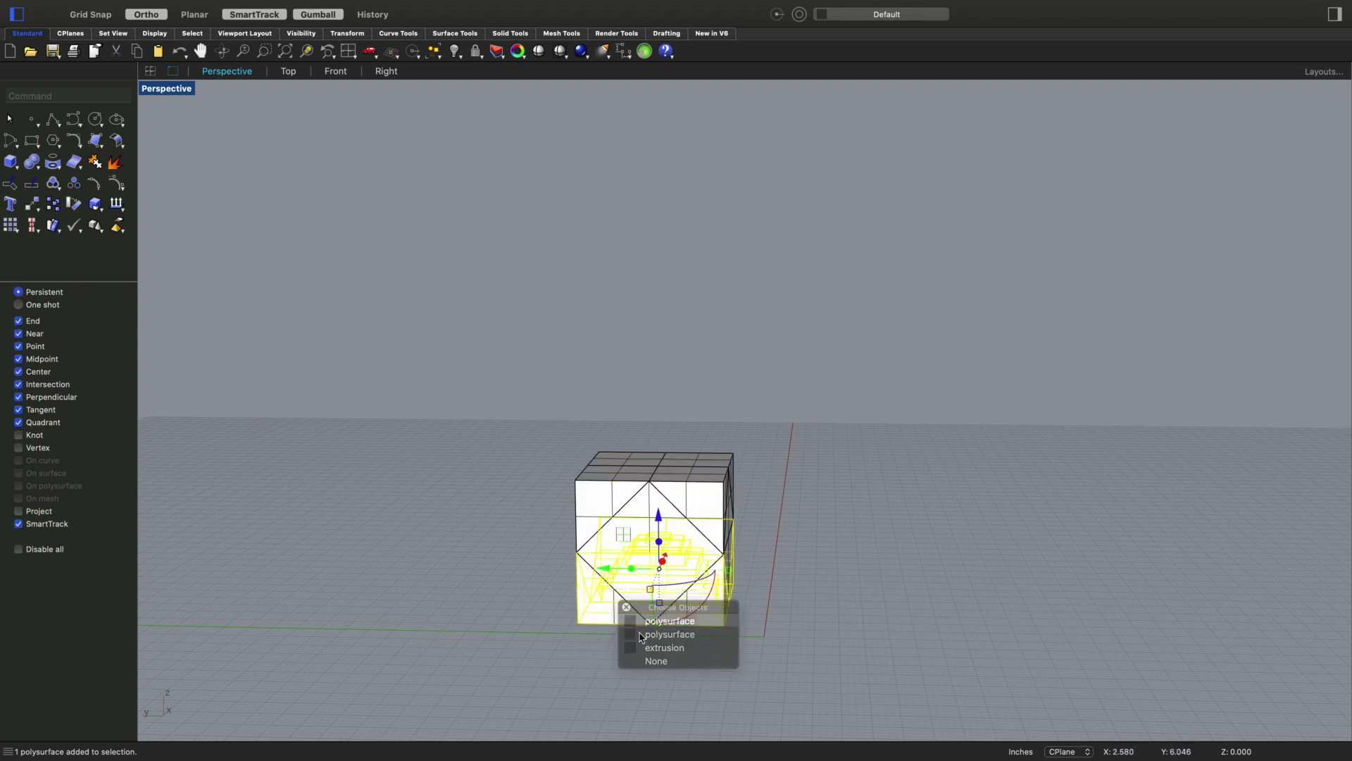
text(copy)
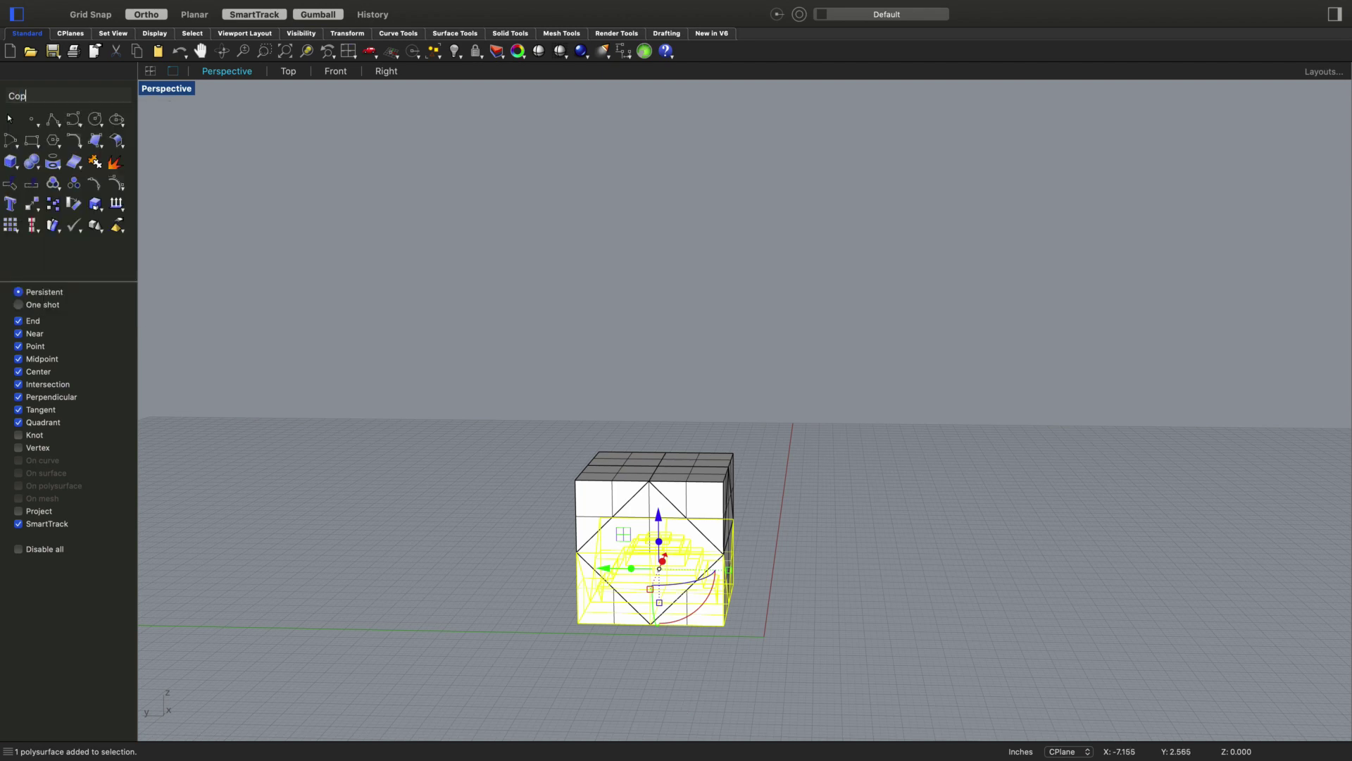
key(Return)
click(822, 682)
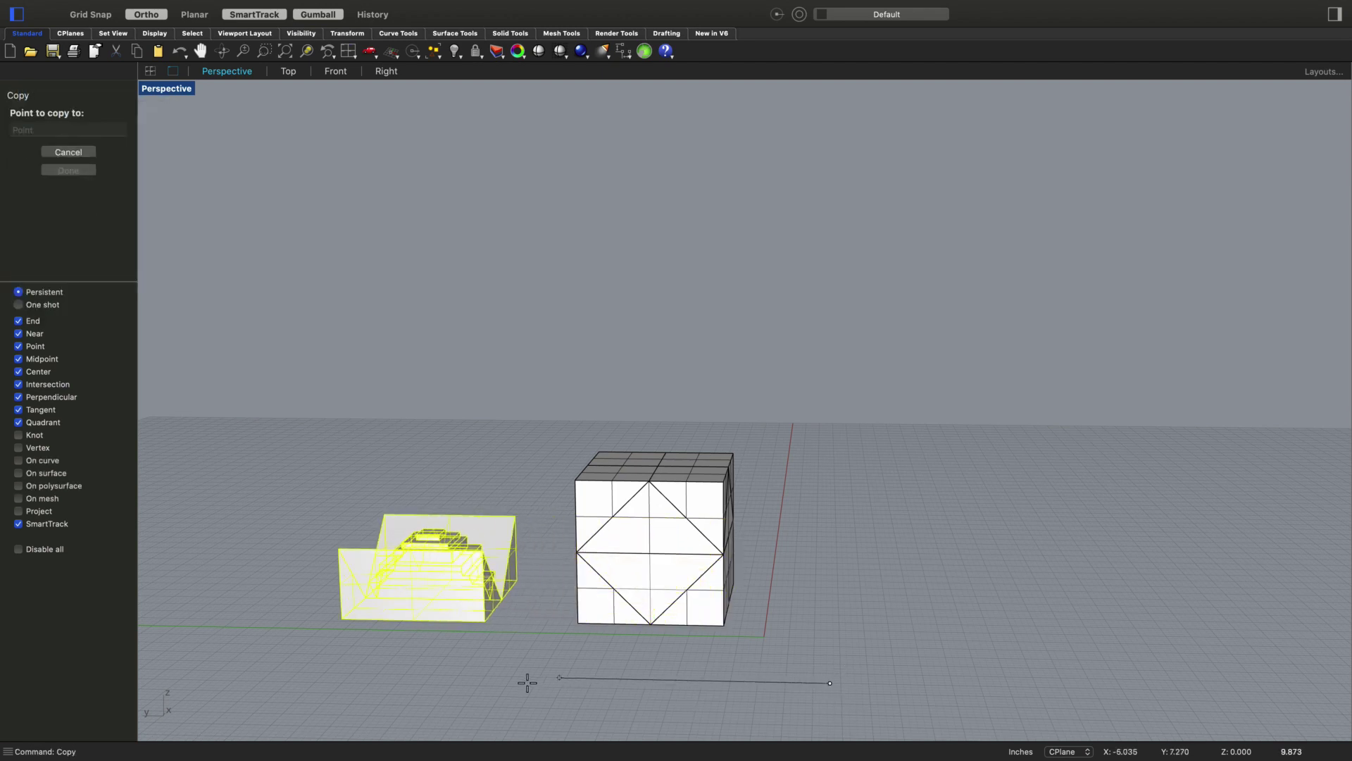
click(456, 688)
key(Return)
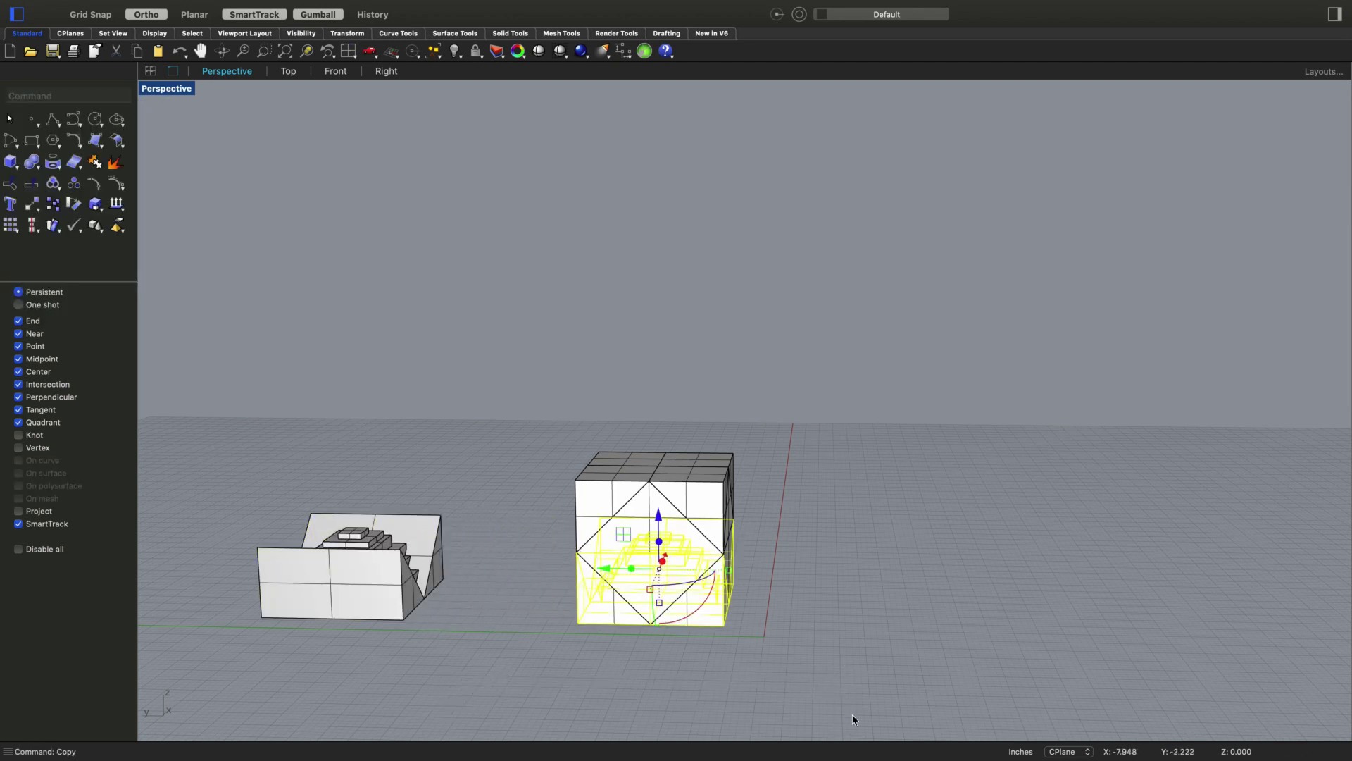
click(810, 700)
mouse_move(471, 560)
right_down()
mouse_move(423, 583)
mouse_move(474, 582)
mouse_move(453, 583)
mouse_move(469, 558)
right_up()
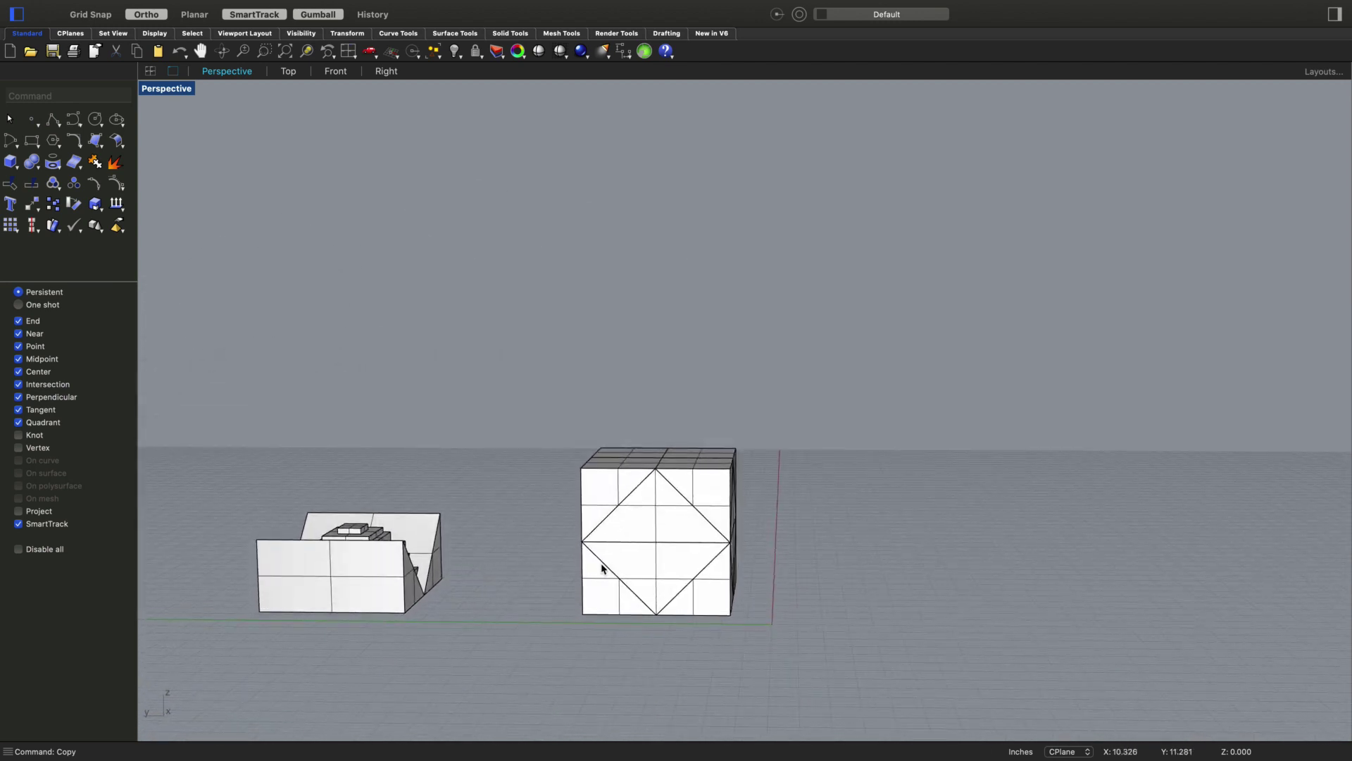
click(657, 552)
click(585, 643)
right_drag(750, 608, 688, 507)
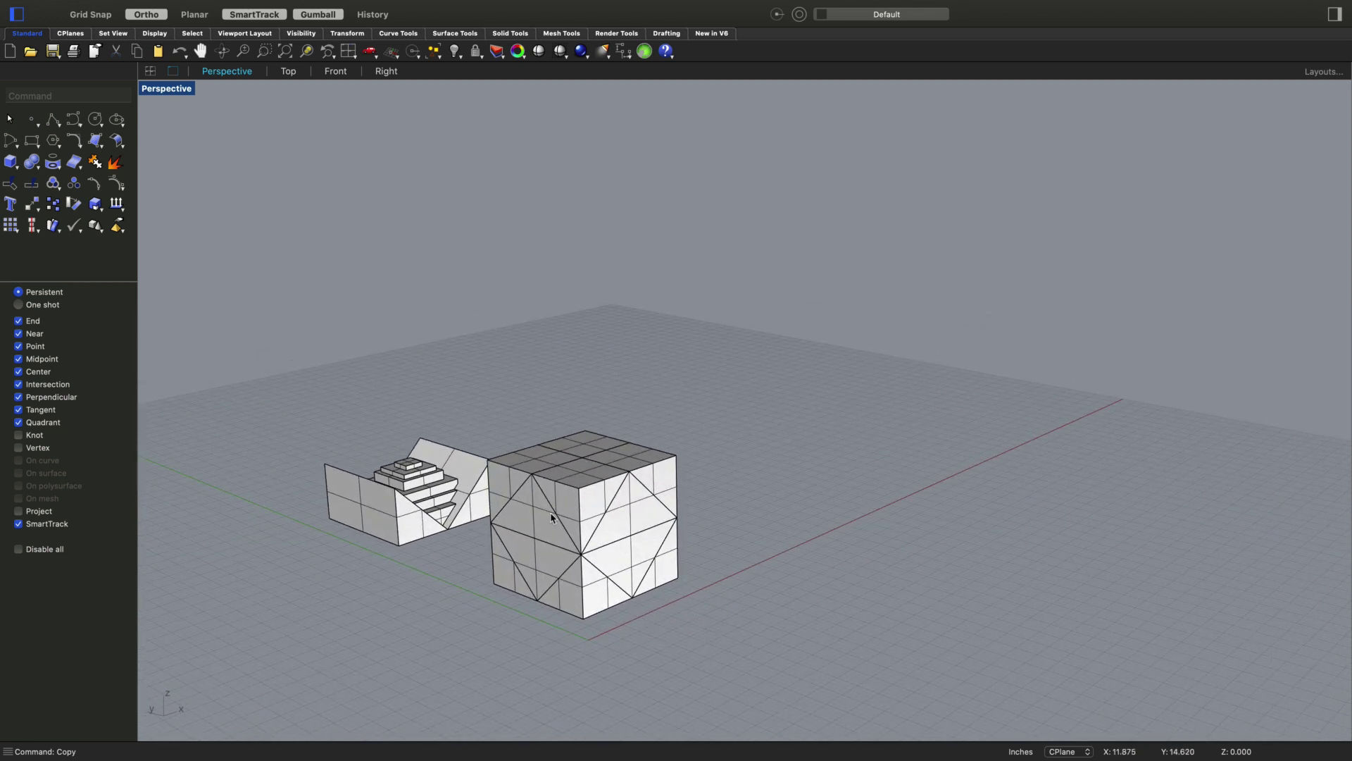
click(32, 162)
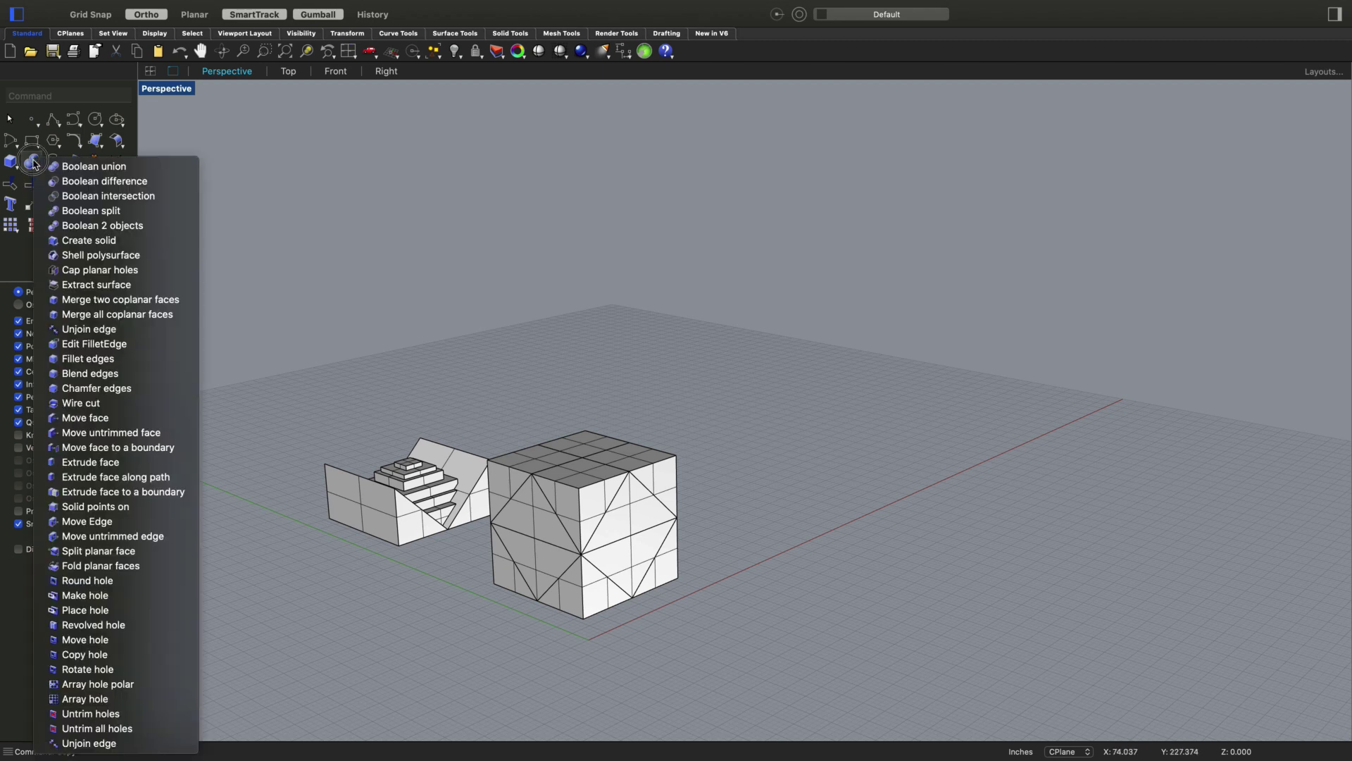
click(111, 184)
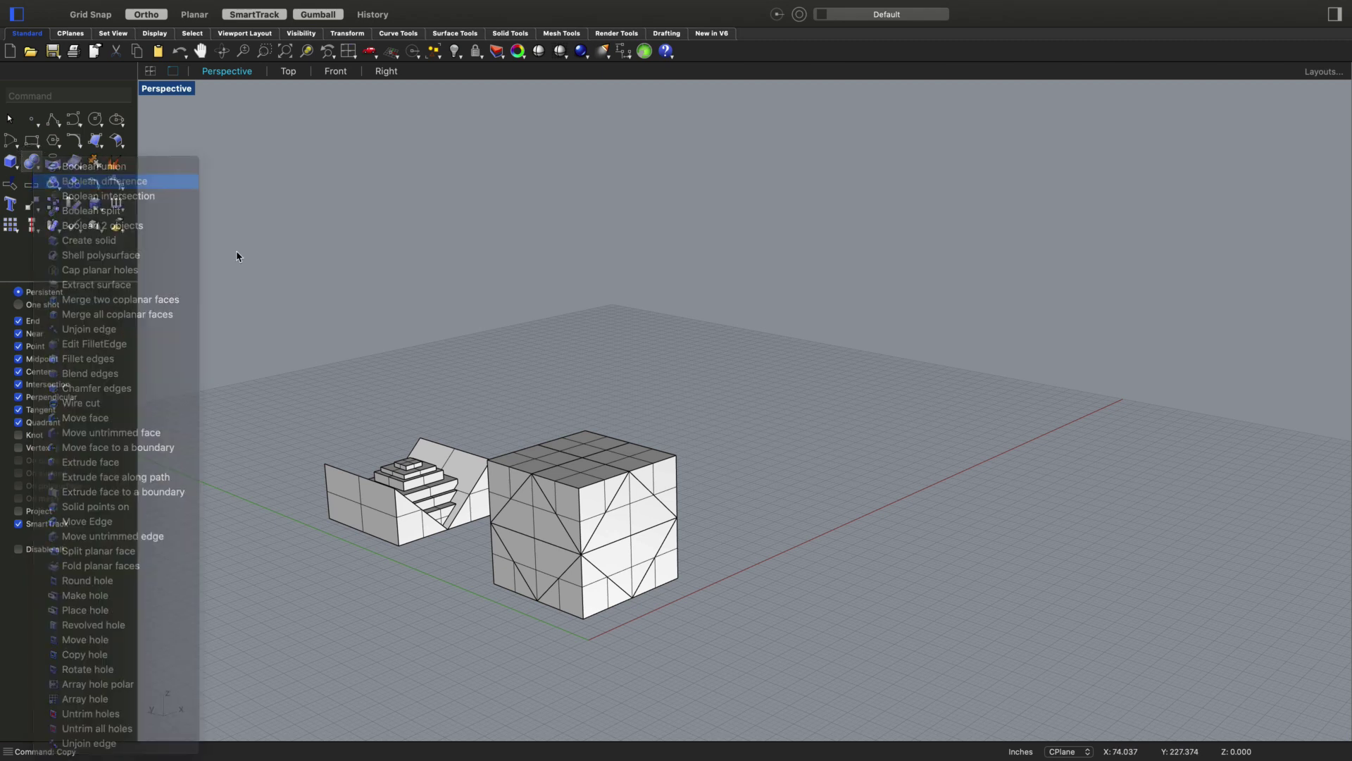
click(631, 540)
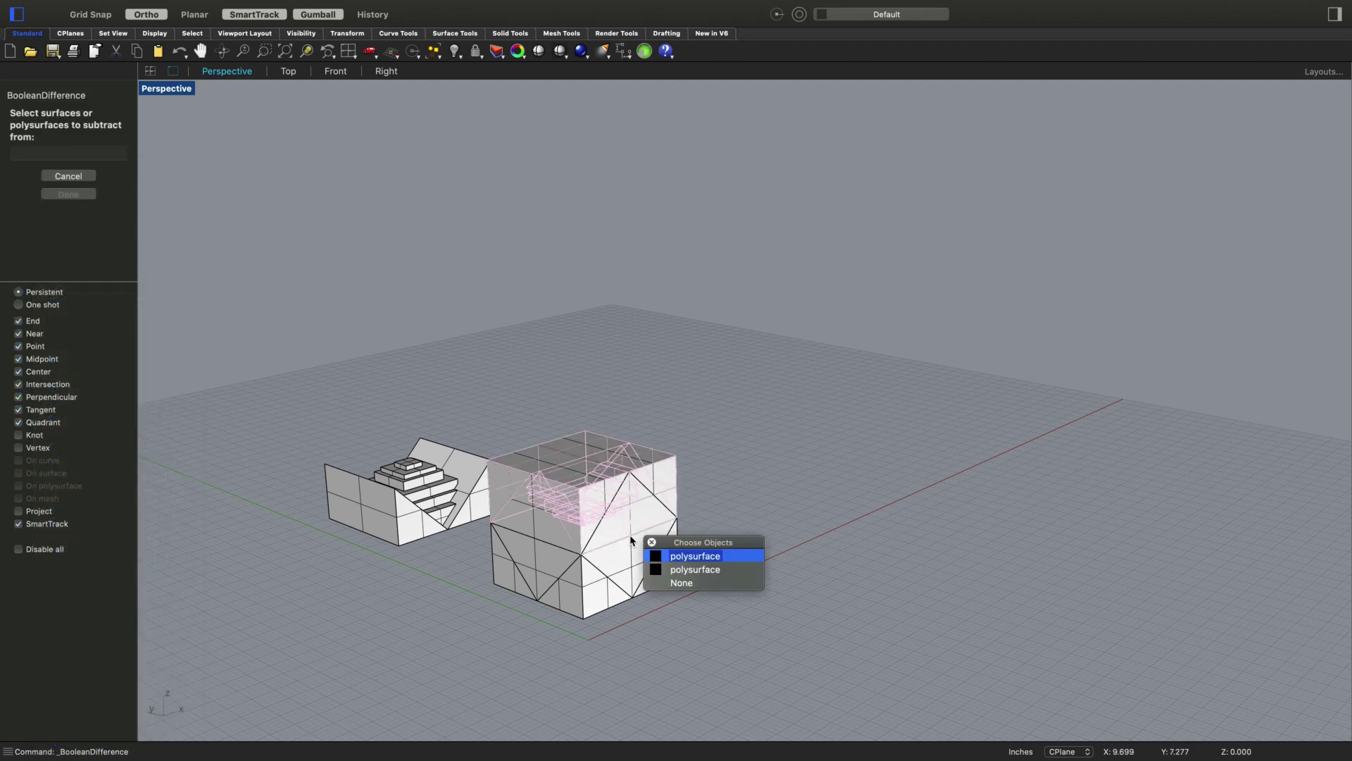
click(675, 555)
click(577, 480)
click(640, 498)
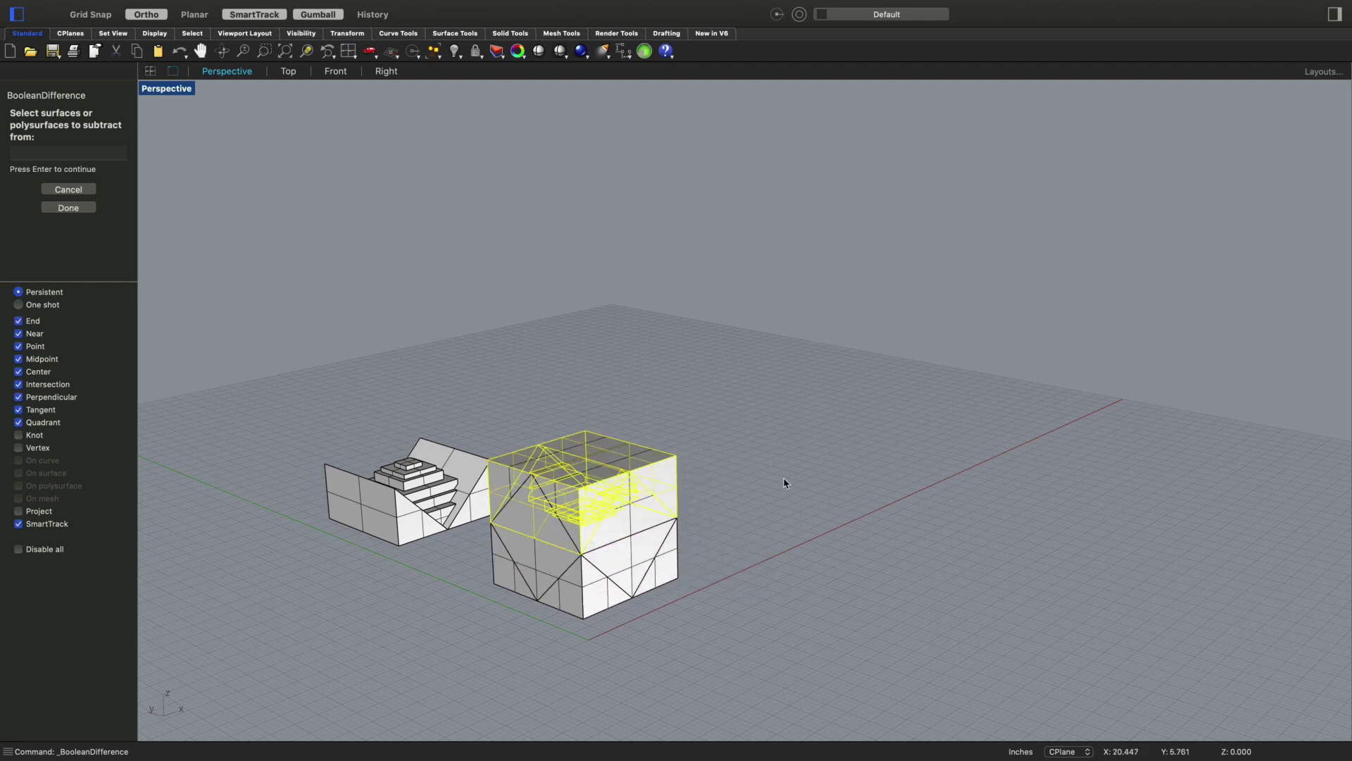
key(Escape)
Try to subtract the mirrored solids from the cube extrusion with Boolean Difference, keeping Delete Input on
click(632, 535)
key(Return)
click(595, 616)
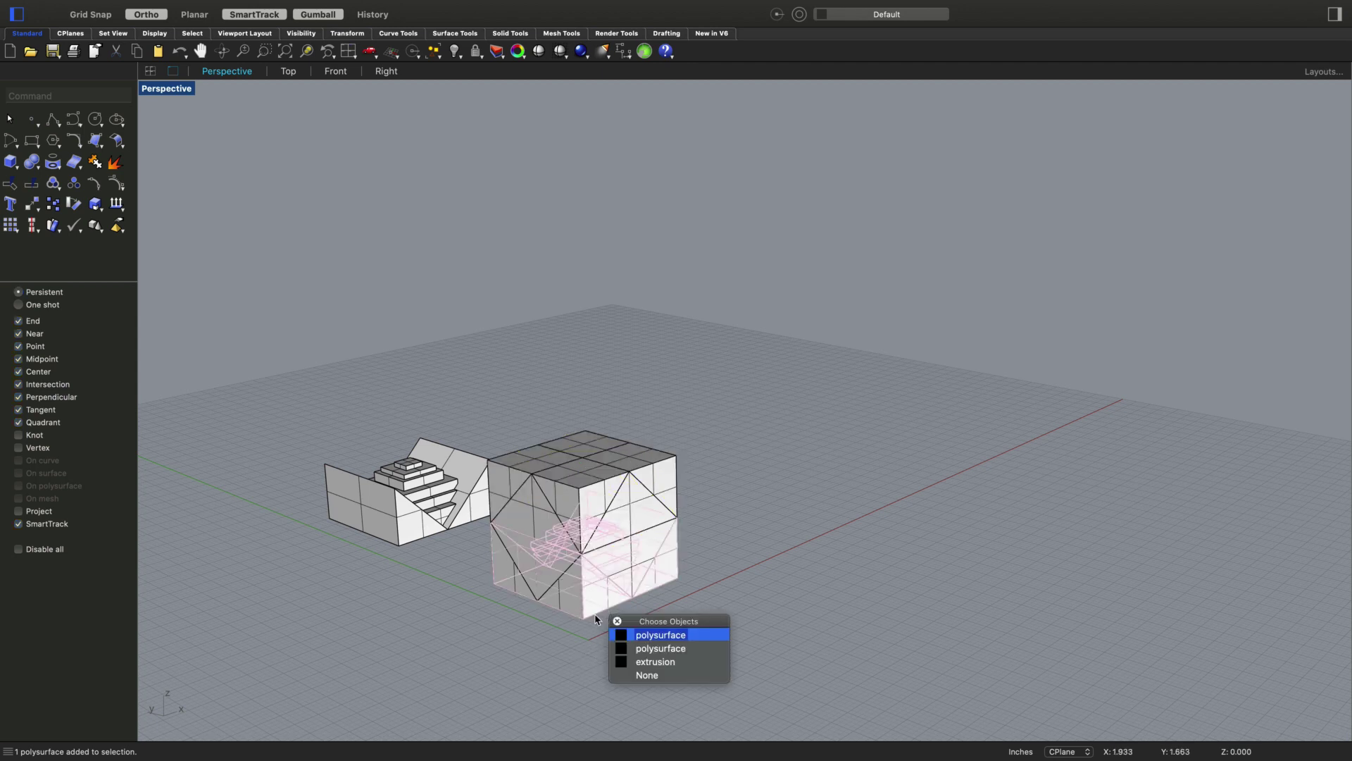
click(644, 664)
key(Return)
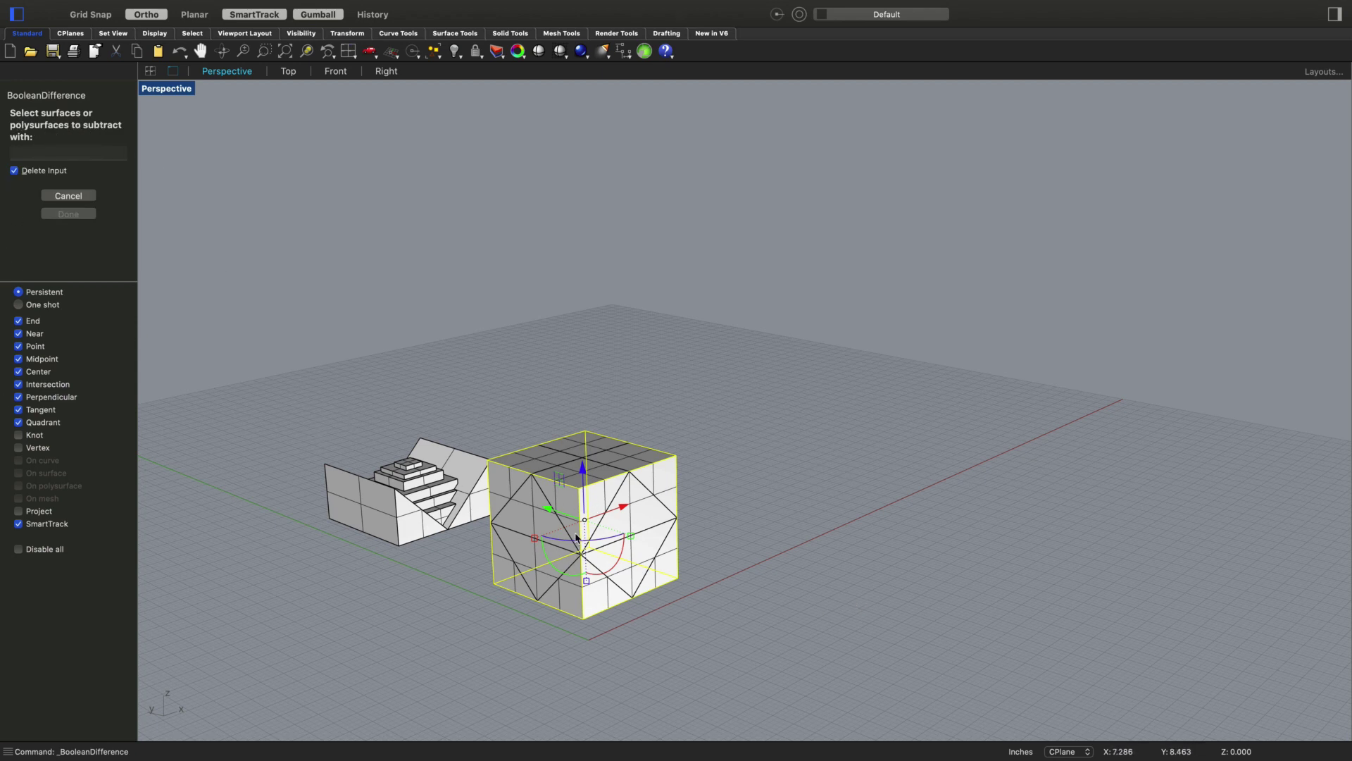
click(586, 513)
click(610, 512)
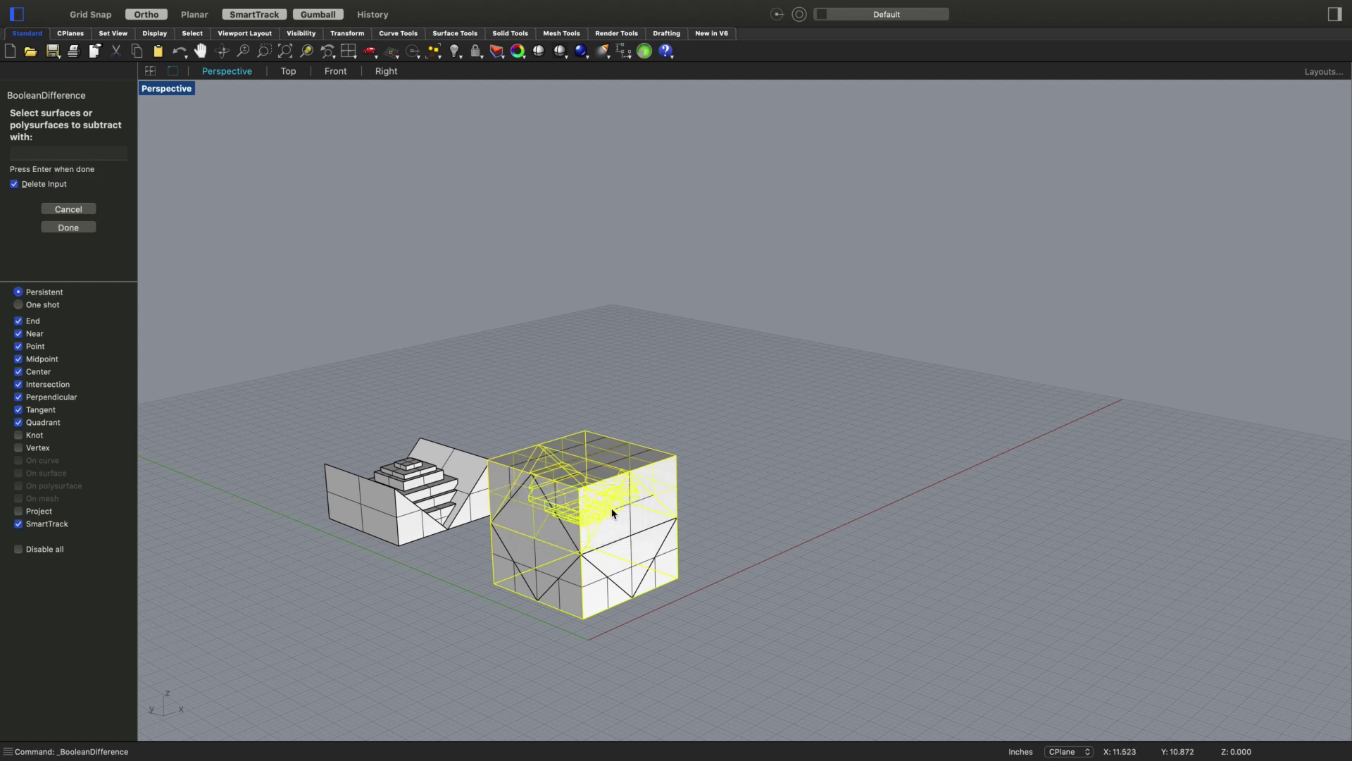
click(620, 568)
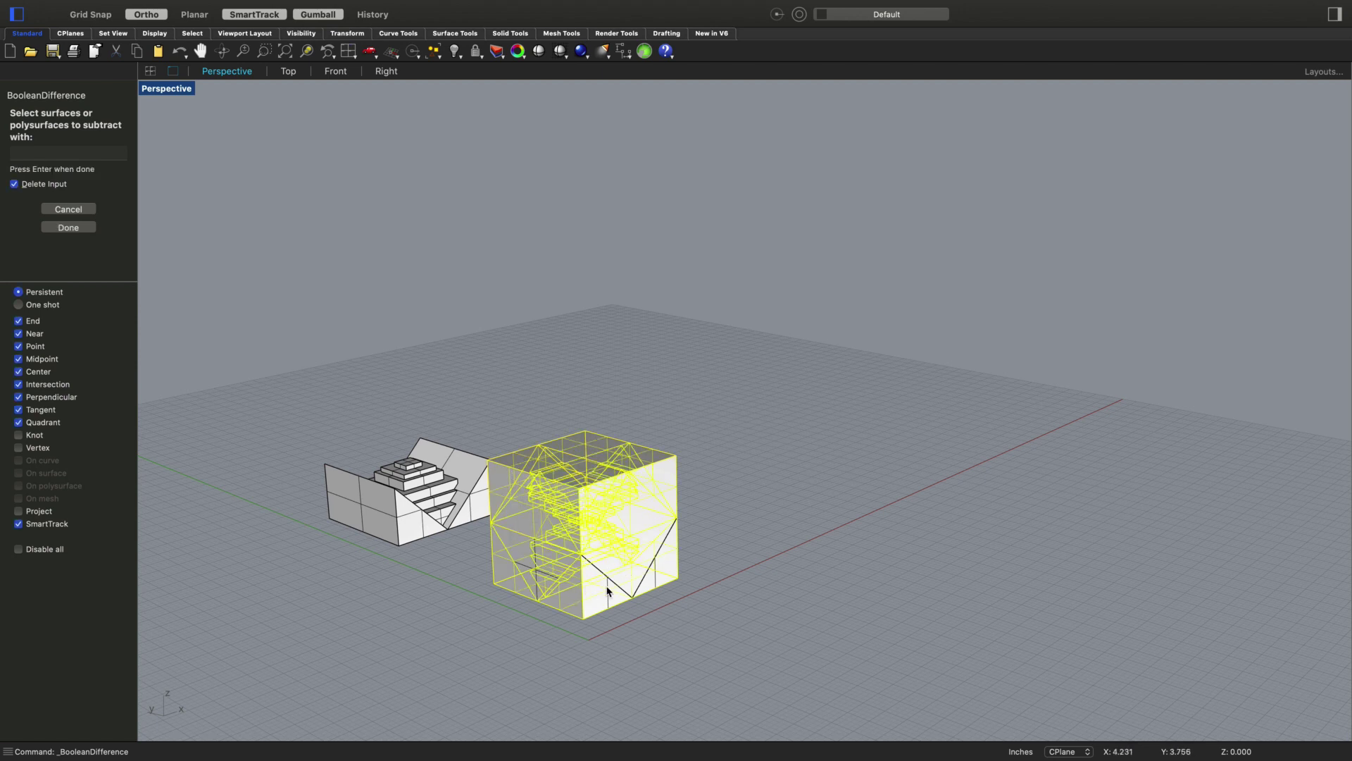
right_drag(625, 586, 405, 563)
key(Return)
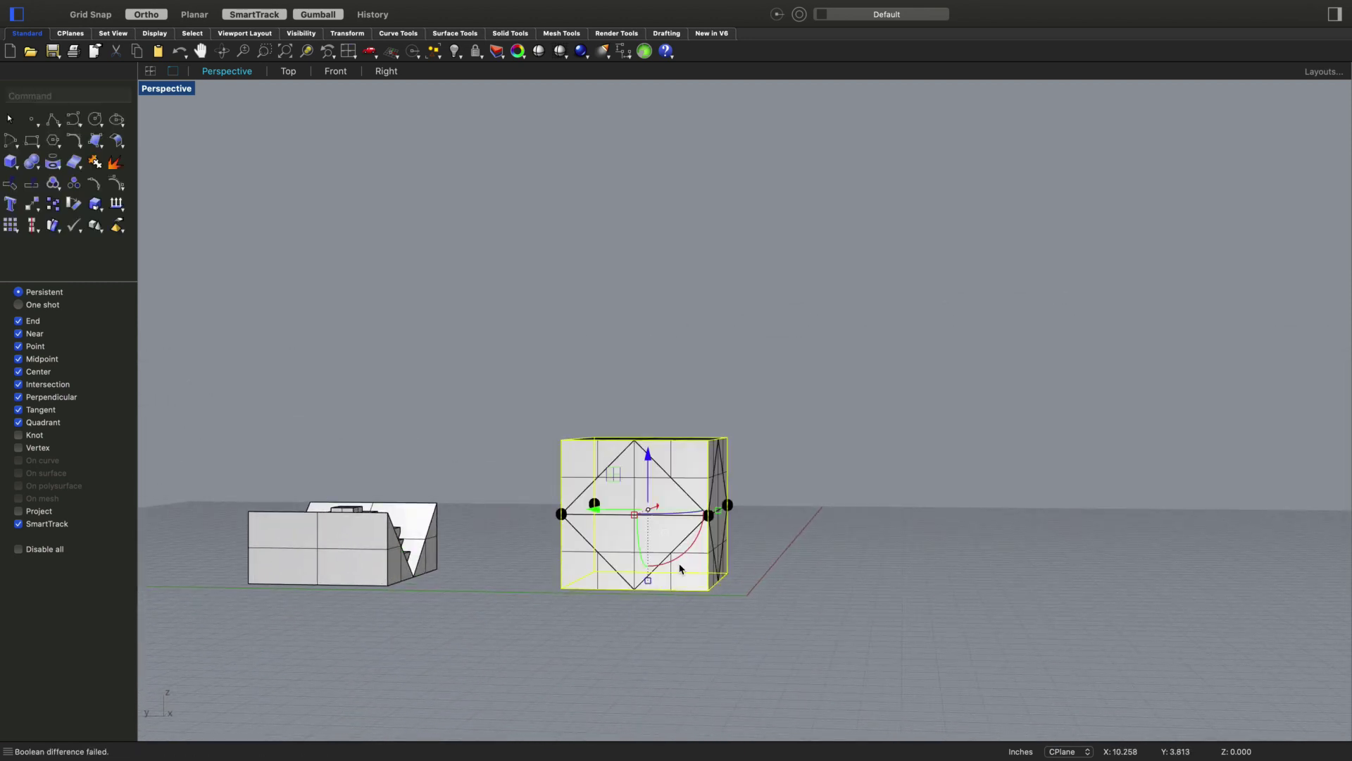
Examine the cube's vertical edge up close at mid-height, where the upper and lower solids meet
key(Return)
right_click(972, 613)
right_drag(972, 613, 607, 586)
click(609, 546)
click(587, 628)
scroll(567, 558, up, 20)
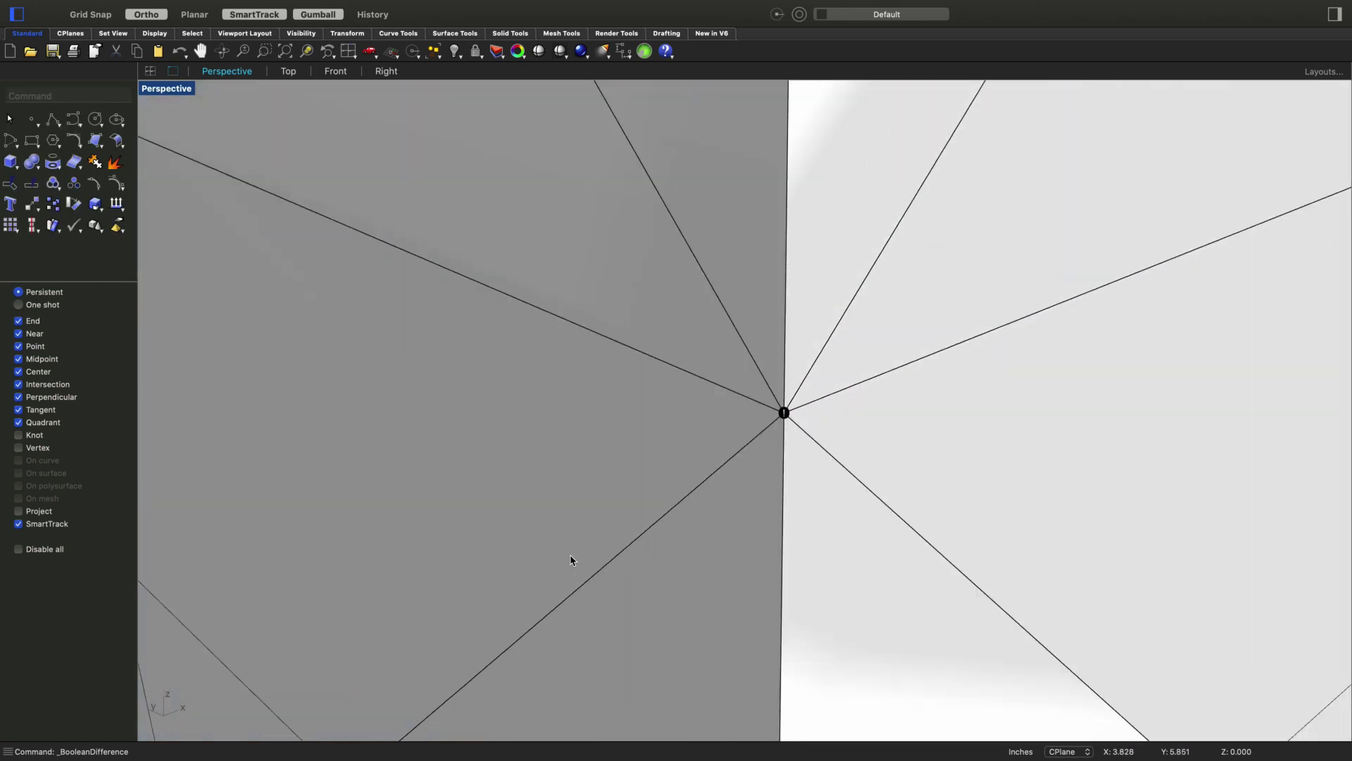
scroll(784, 415, down, 5)
scroll(796, 418, up, 5)
click(645, 446)
click(695, 574)
Subtract one of the lower stepped solids from the cube extrusion with Boolean Difference, keeping Delete Input on
scroll(905, 549, down, 10)
scroll(1043, 539, up, 3)
right_drag(1043, 539, 1050, 577)
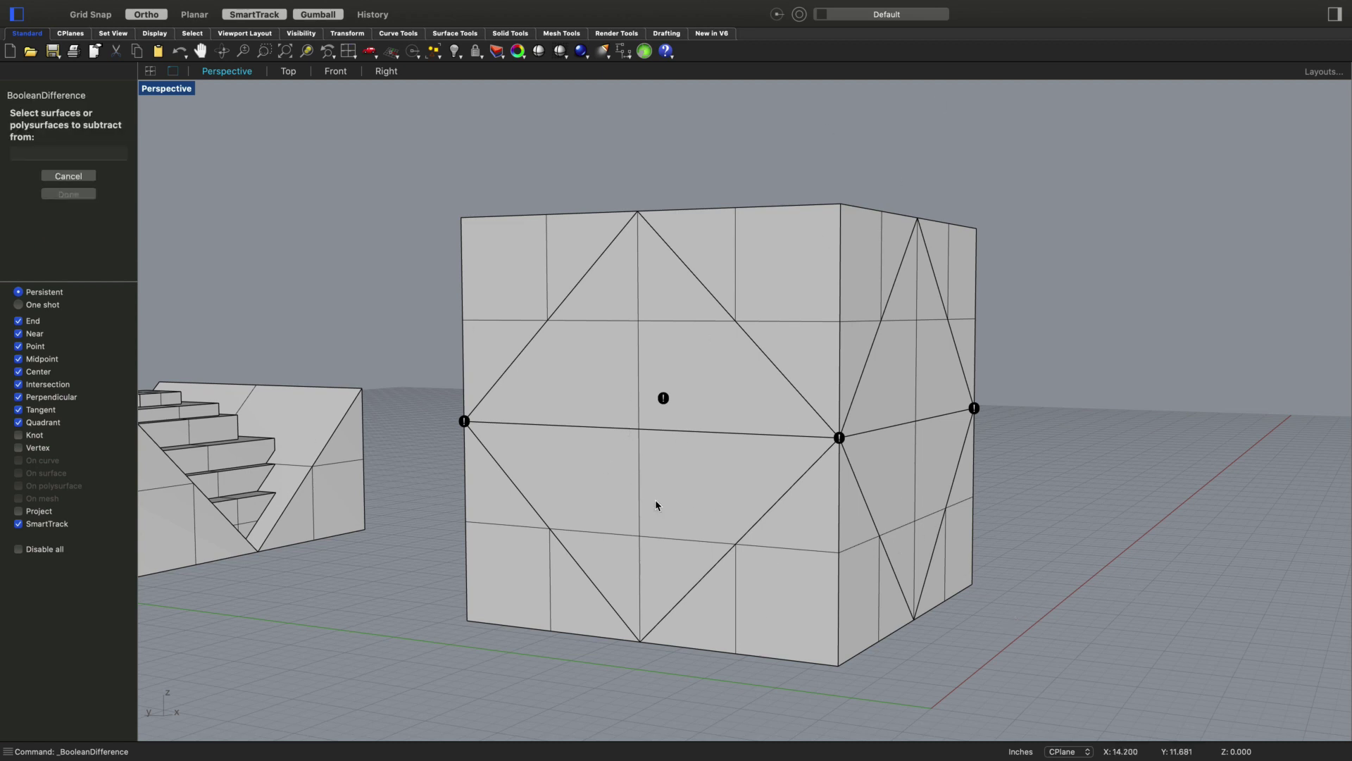
click(726, 653)
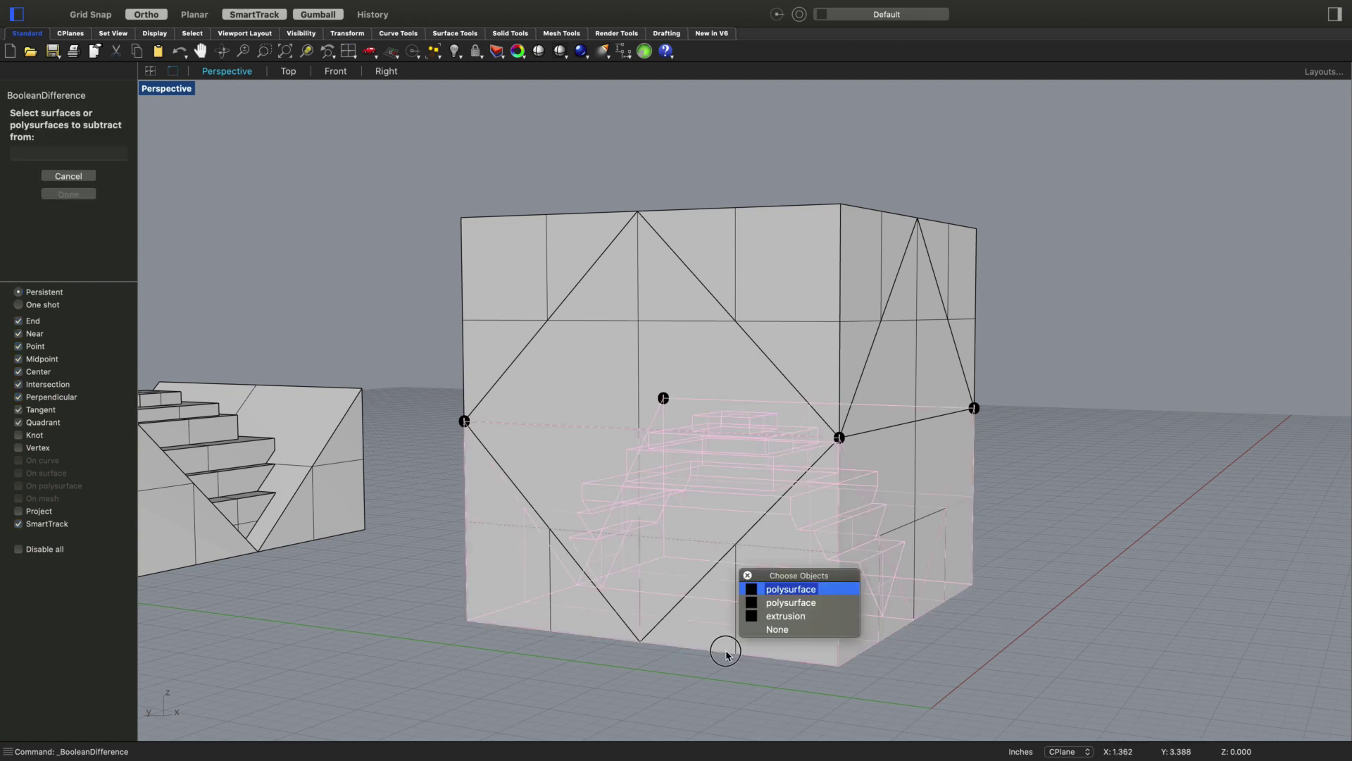
click(798, 617)
key(Return)
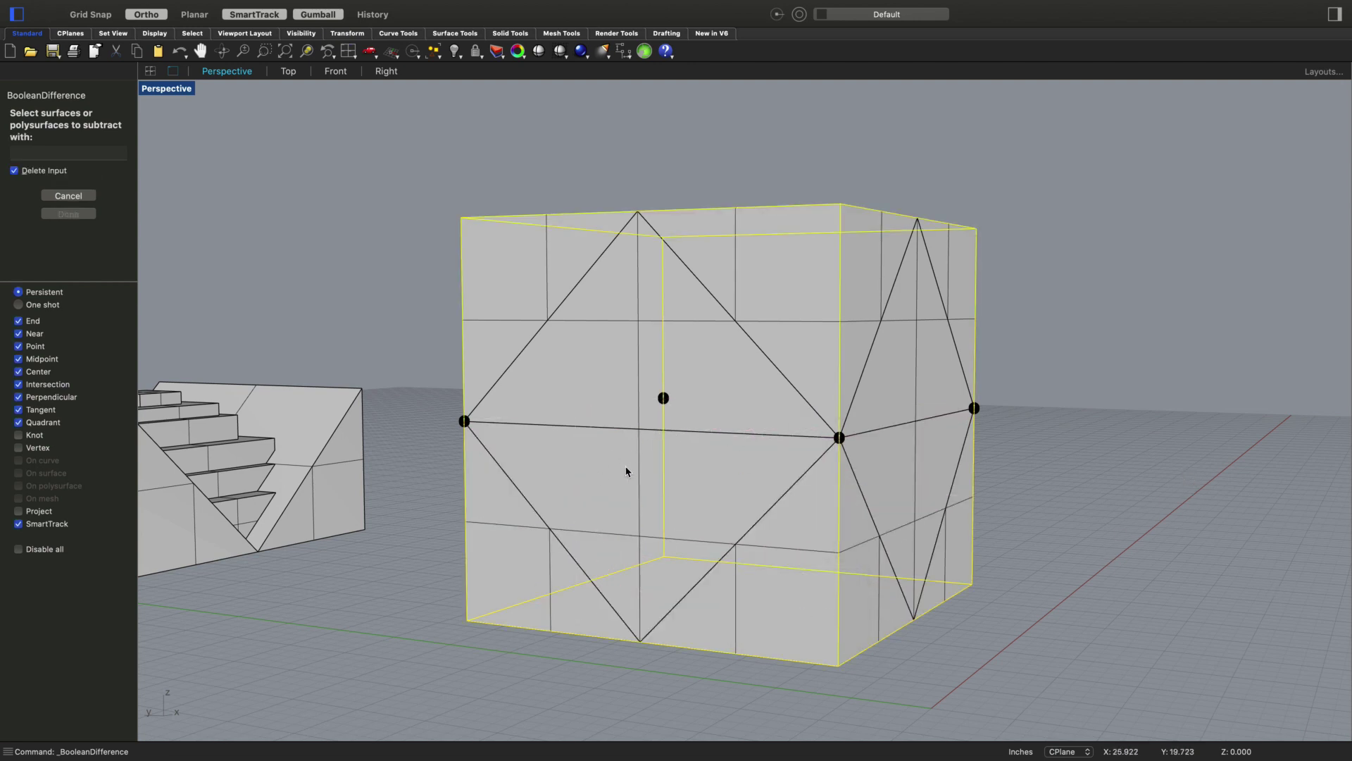
click(790, 540)
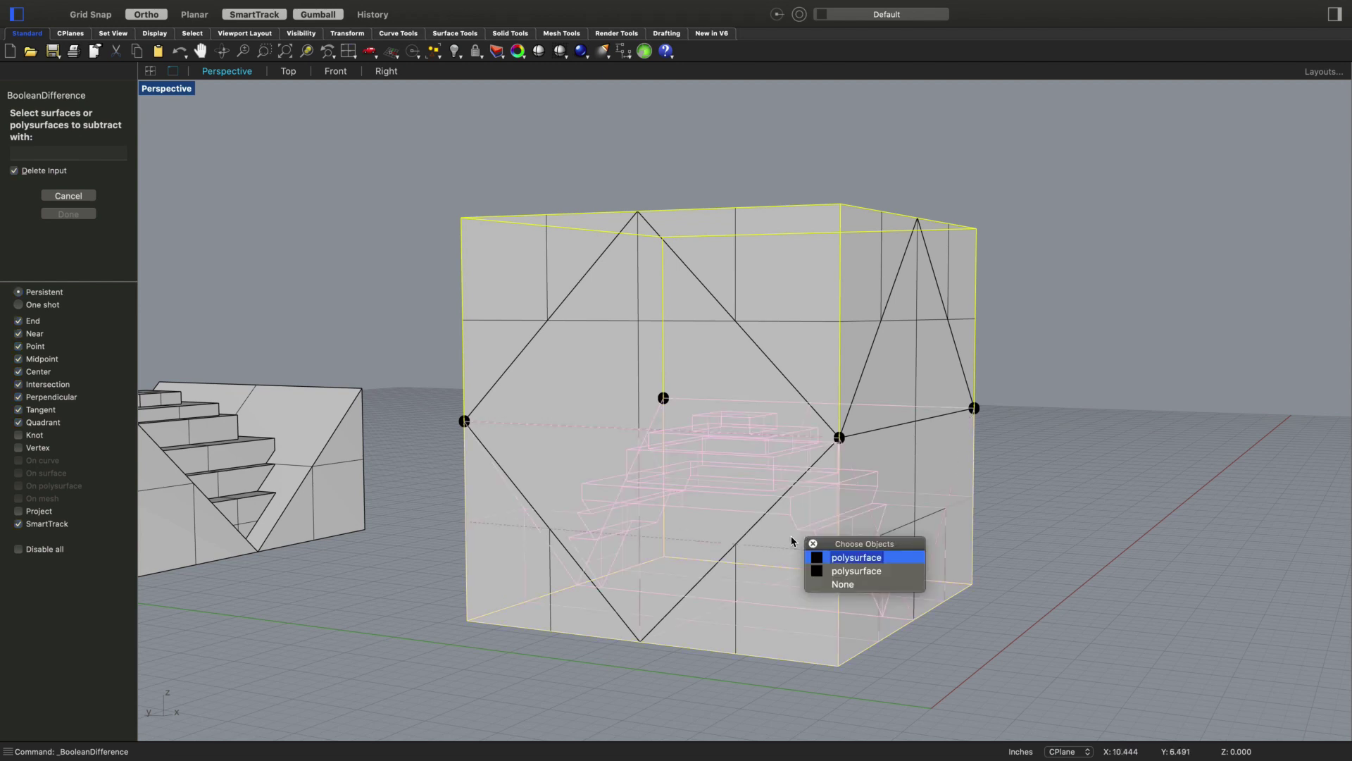
click(847, 558)
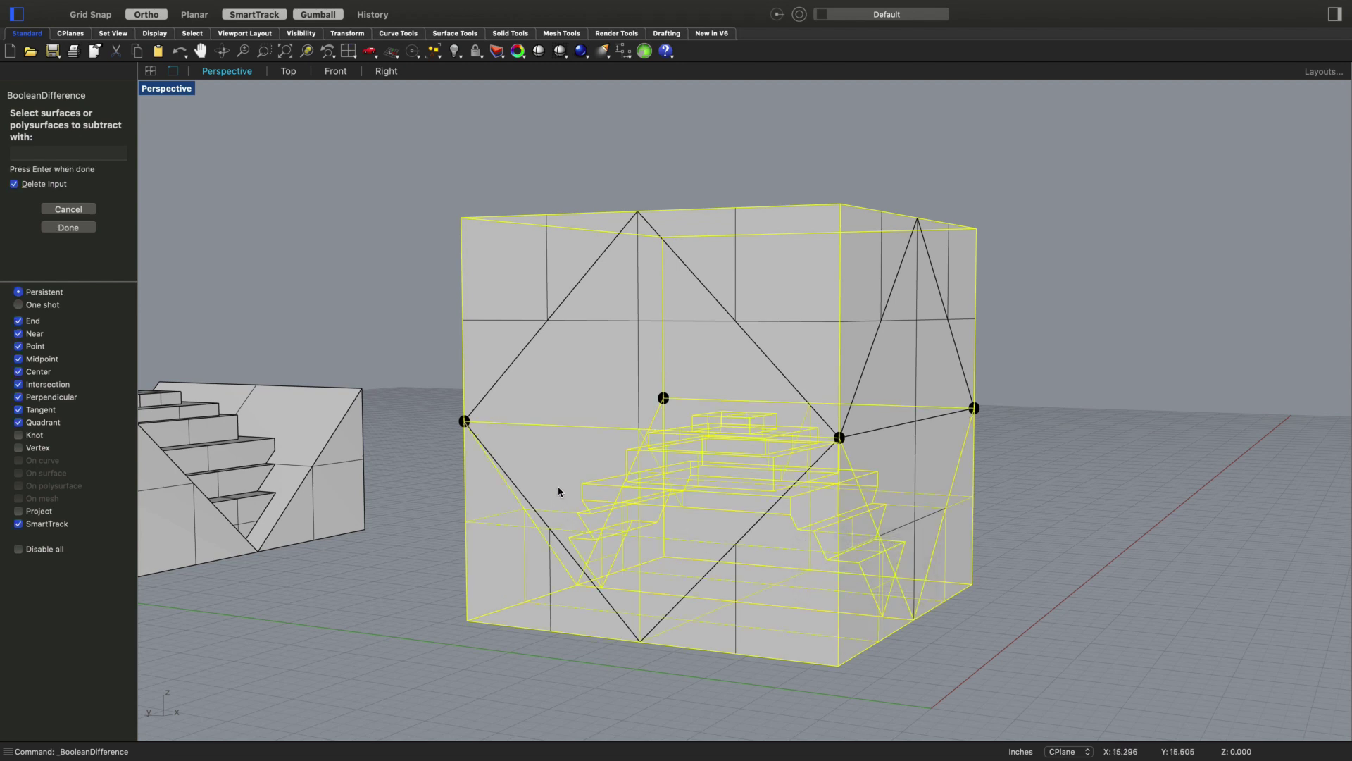
key(Return)
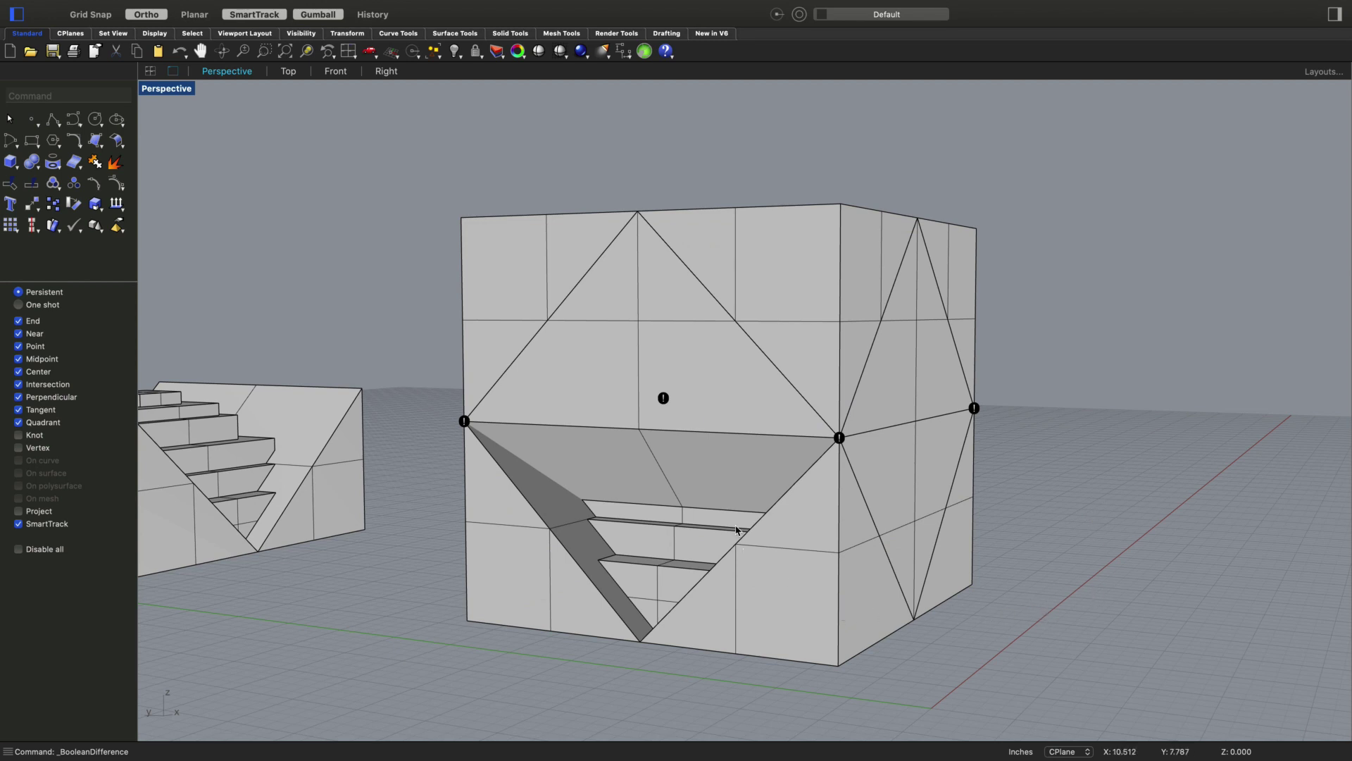
Subtract the remaining lower stepped solid from the cut cube body with Boolean Difference
key(Return)
click(713, 487)
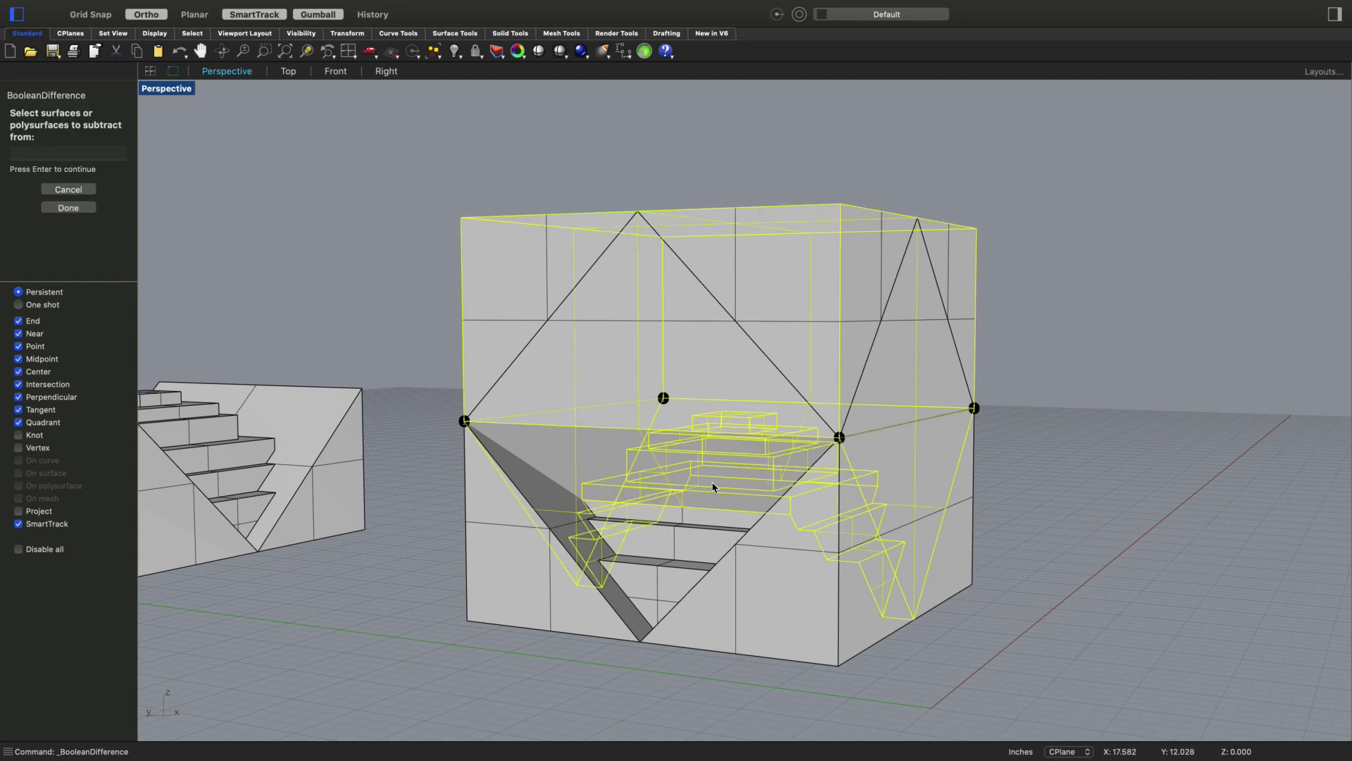
key(Return)
click(808, 579)
key(Return)
From an underside view, subtract one of the upper stepped solids from the remaining cube body with Boolean Difference, keeping Delete Input on
right_drag(1100, 606, 761, 439)
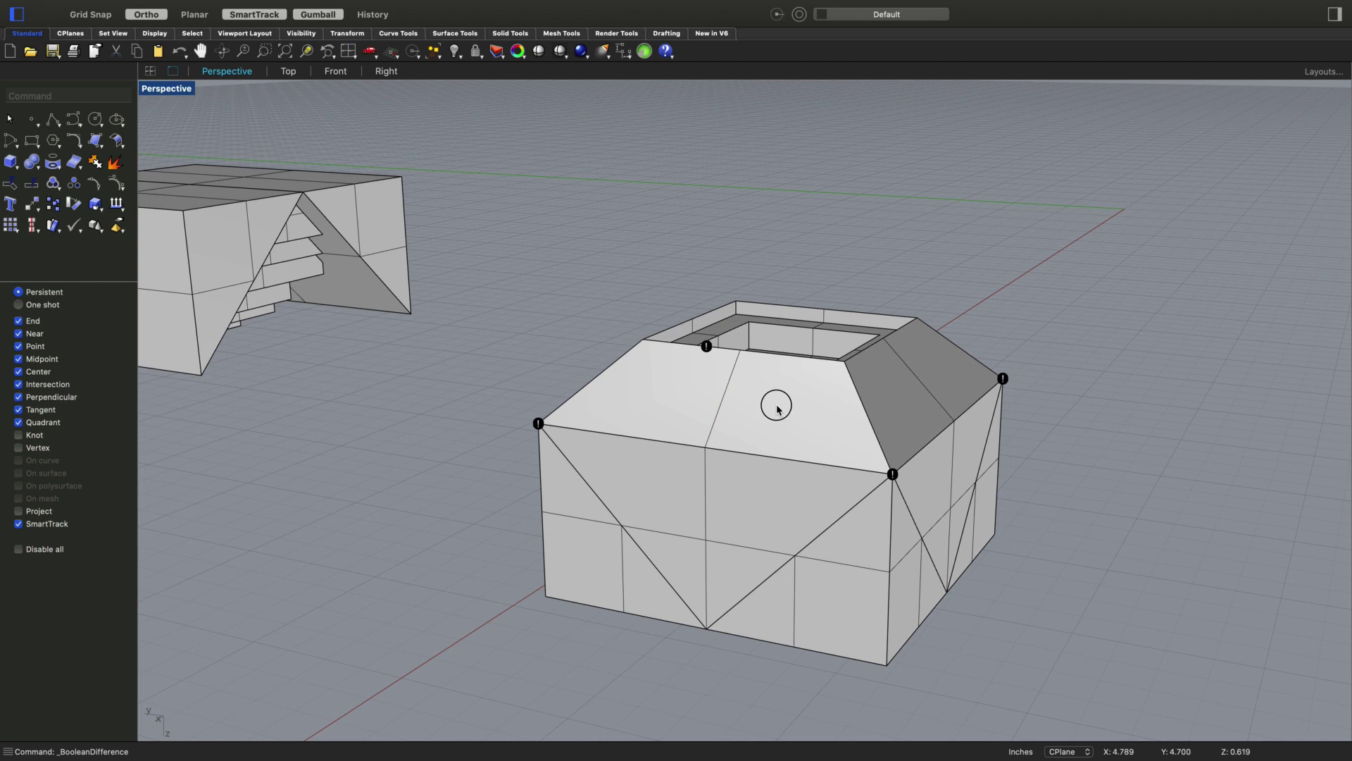
click(778, 410)
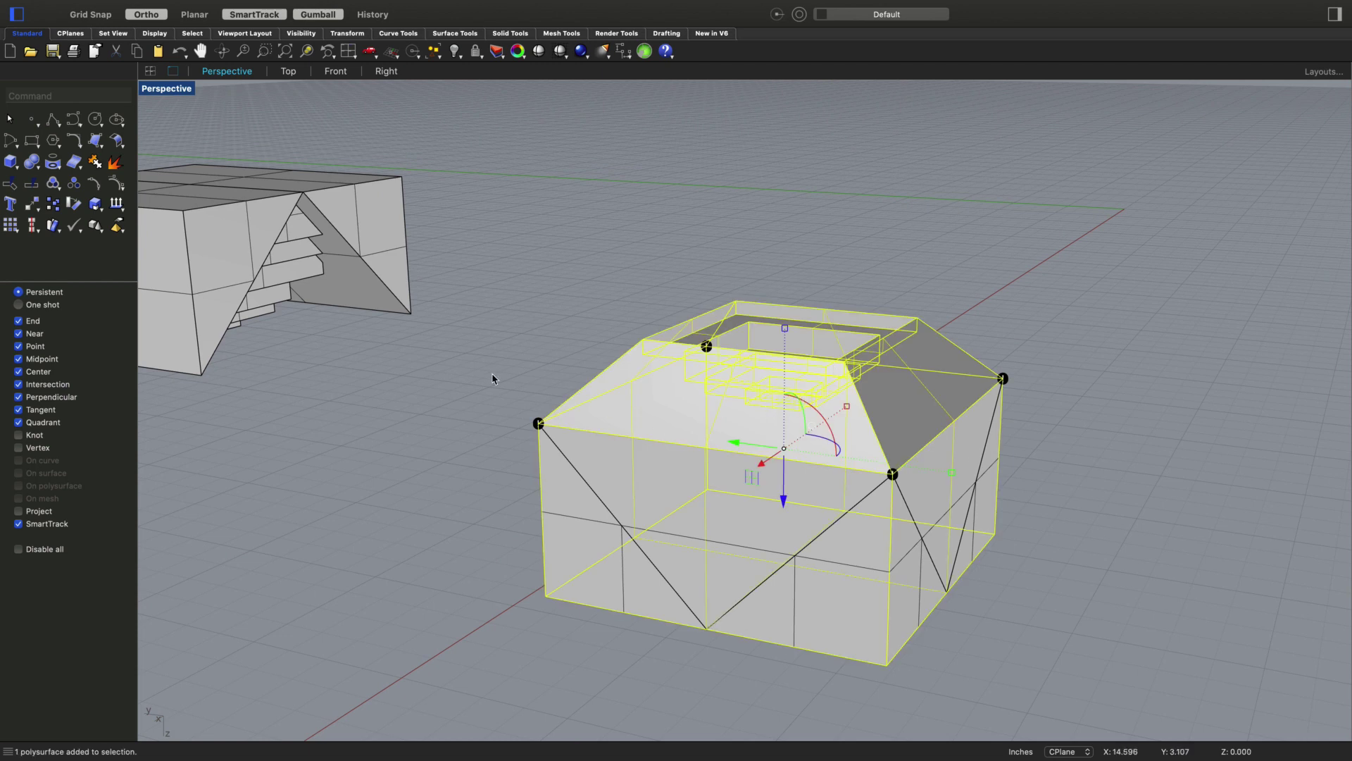
click(562, 361)
key(Return)
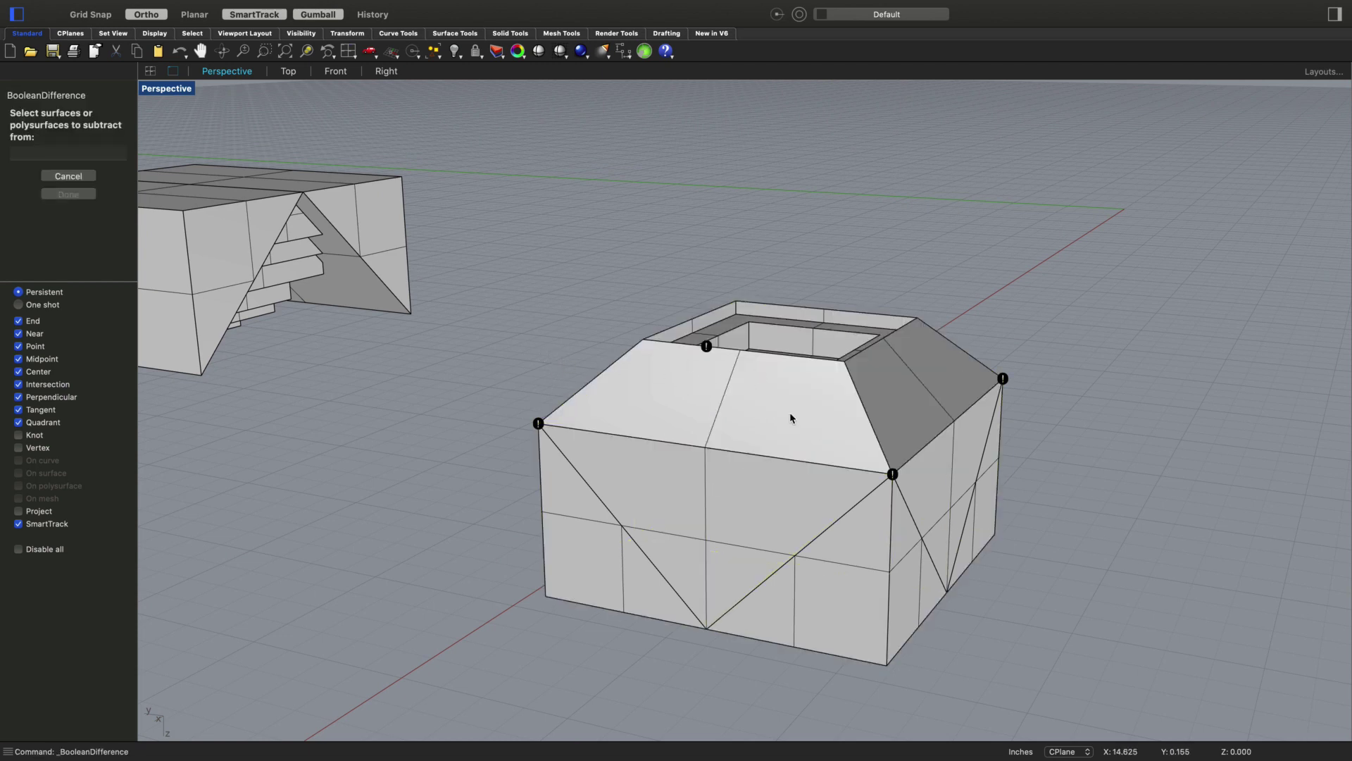
click(744, 395)
key(Return)
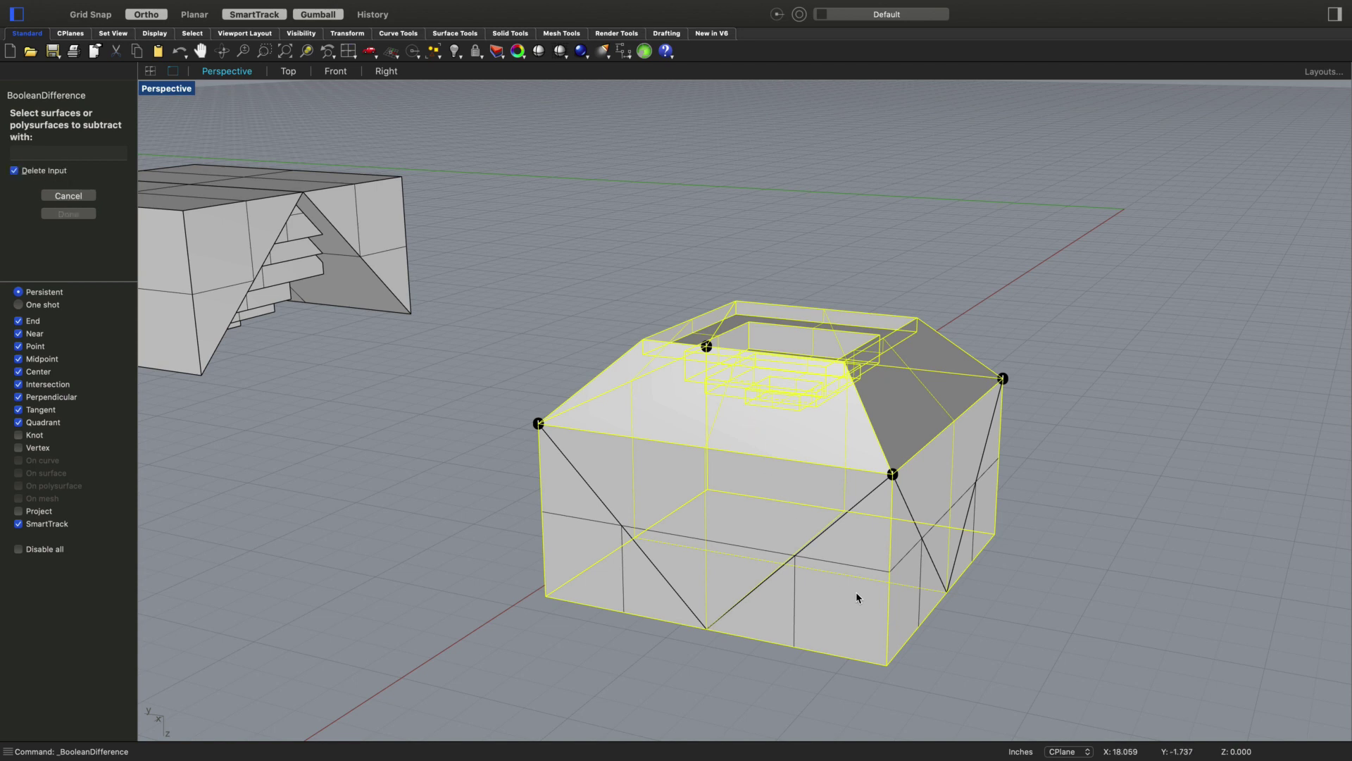
click(867, 568)
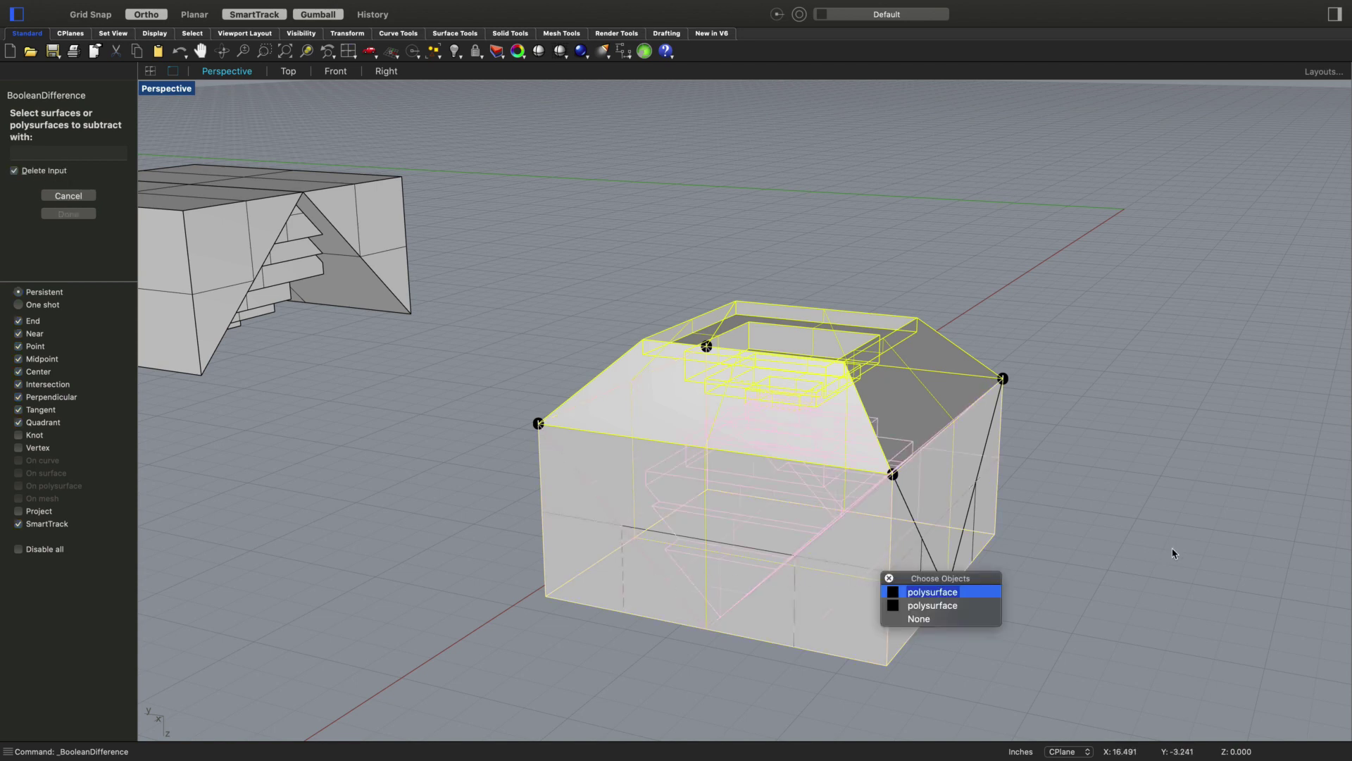
key(Return)
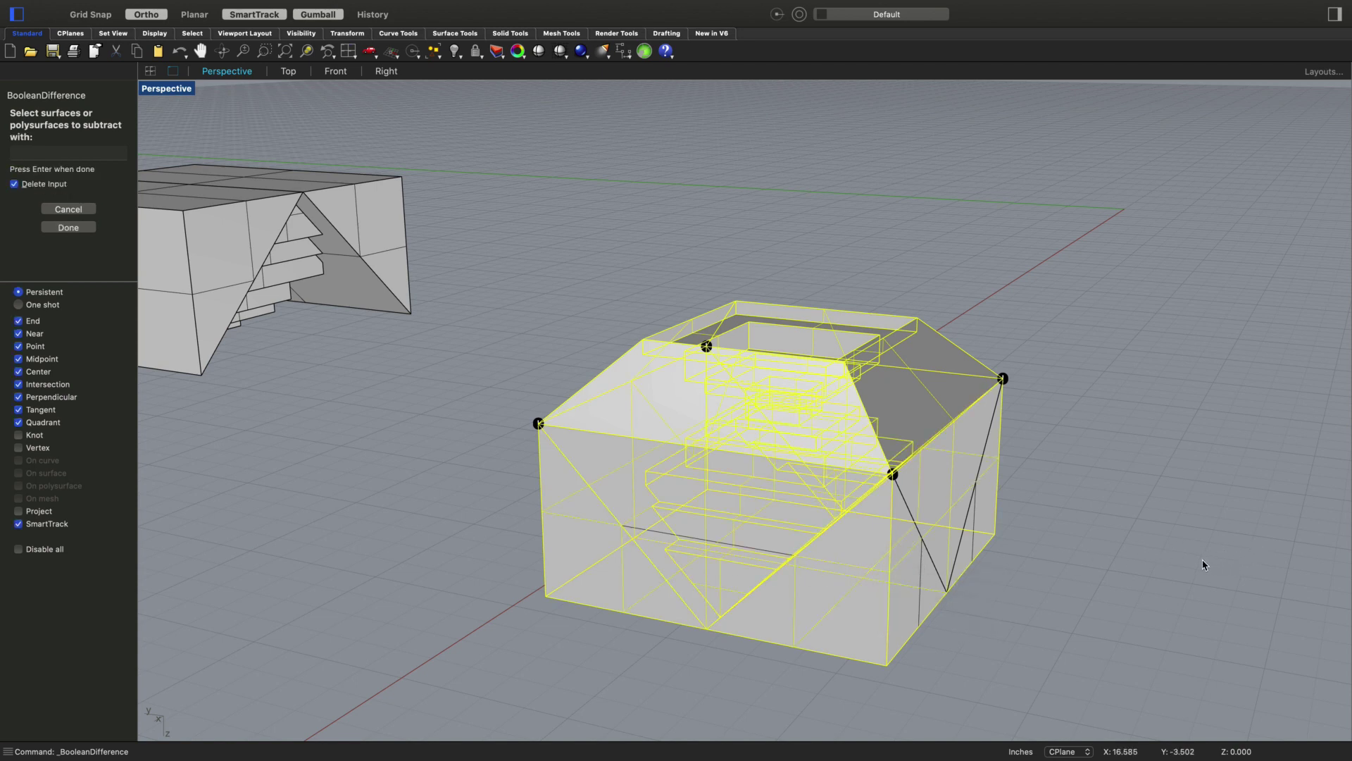
key(Return)
Subtract the last upper stepped solid from the cube body with Boolean Difference
right_drag(1169, 586, 1084, 579)
key(Return)
click(820, 405)
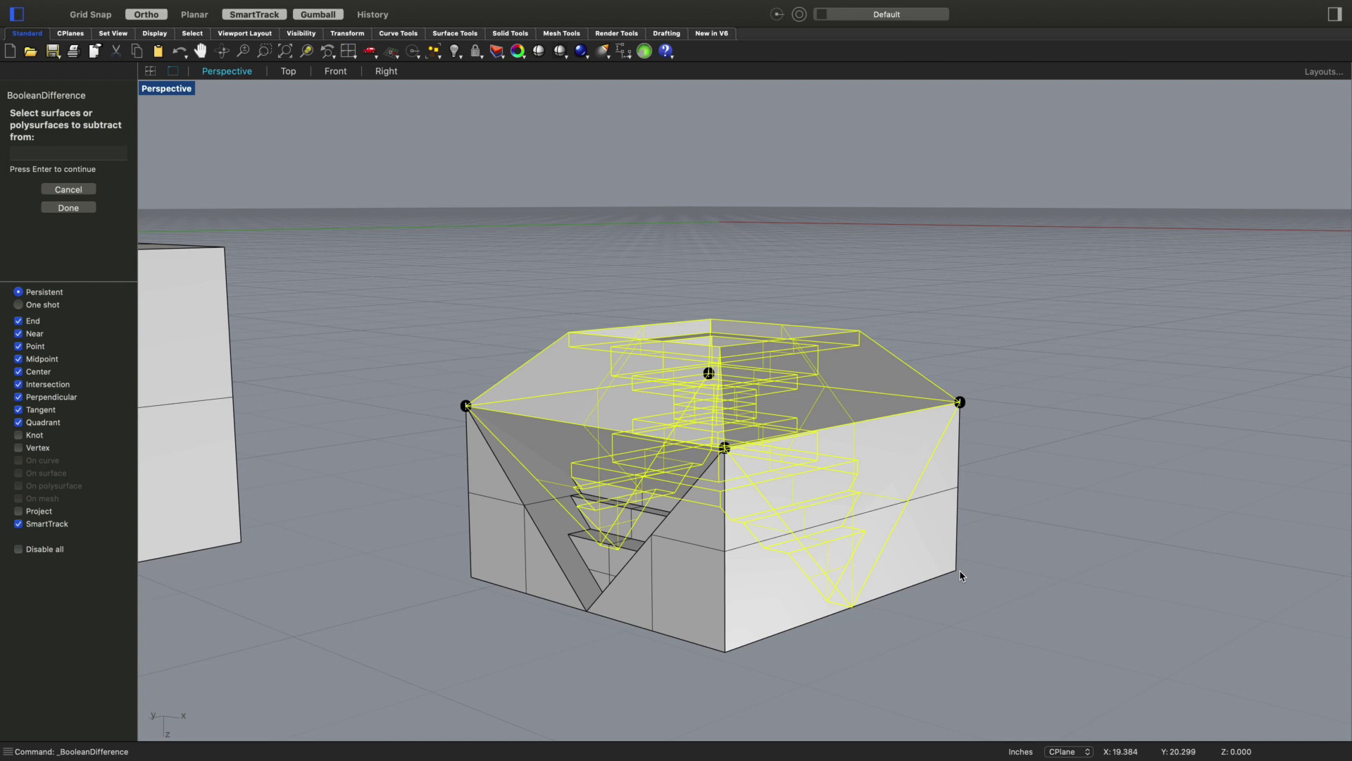
key(Return)
click(937, 497)
key(Return)
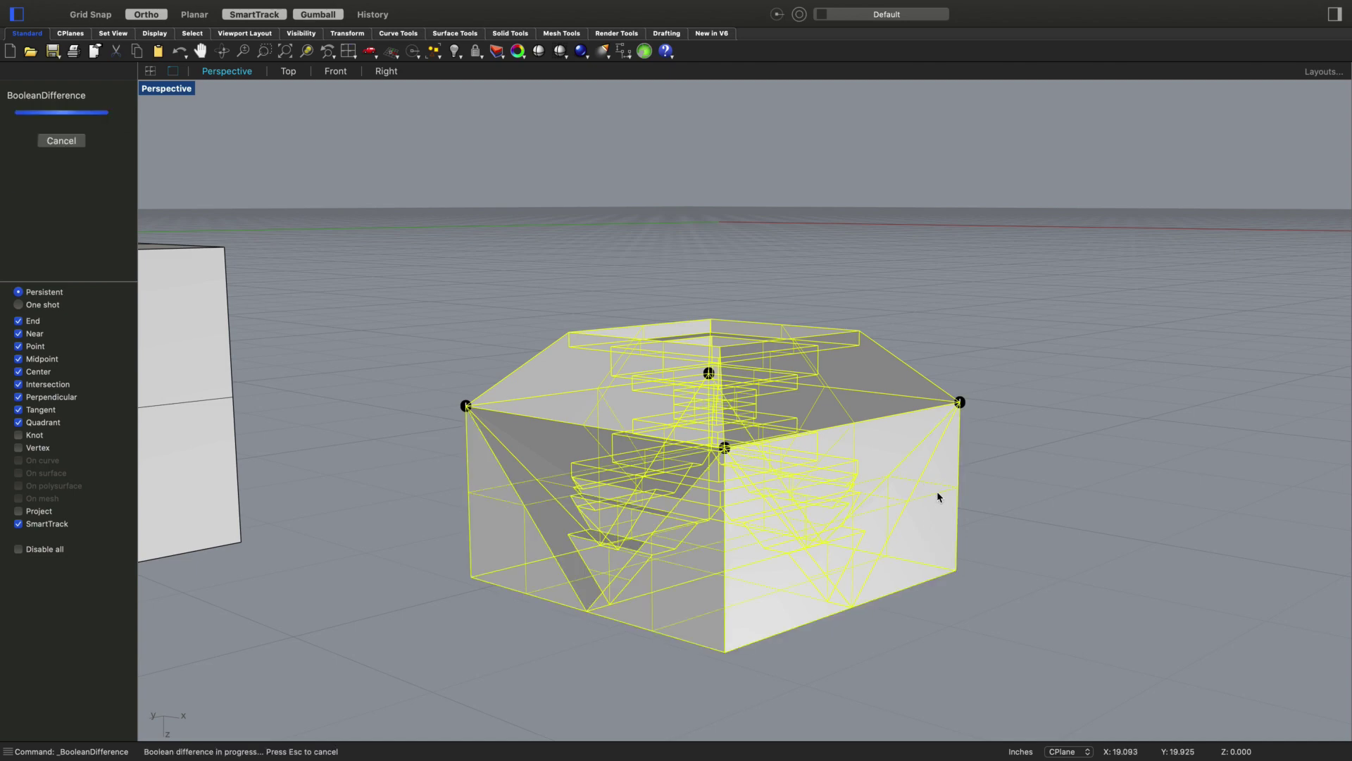